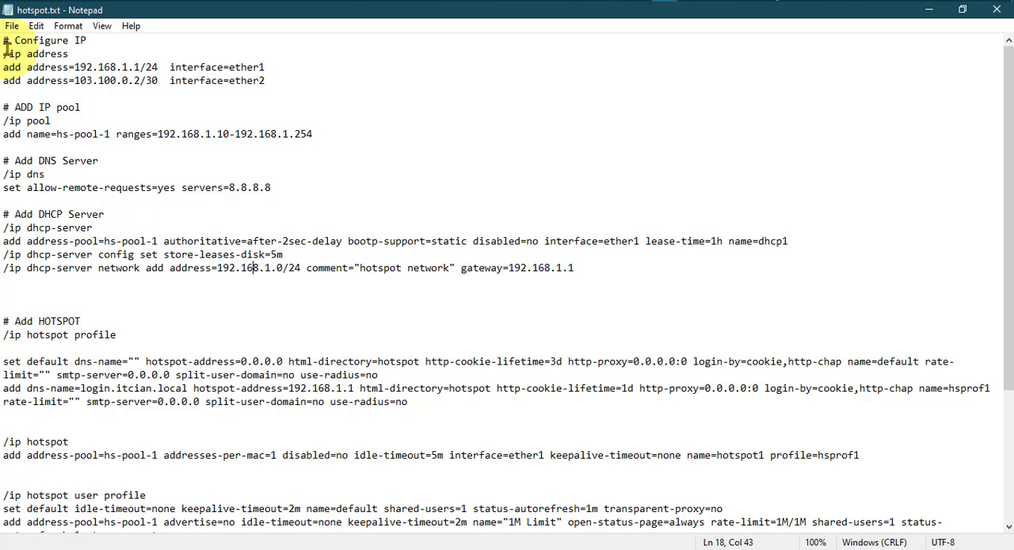
Switch to WinBox and inspect the router's IP address list, including the details of the ether2 address.
{"action": "left_click", "coordinate": [932, 16]}
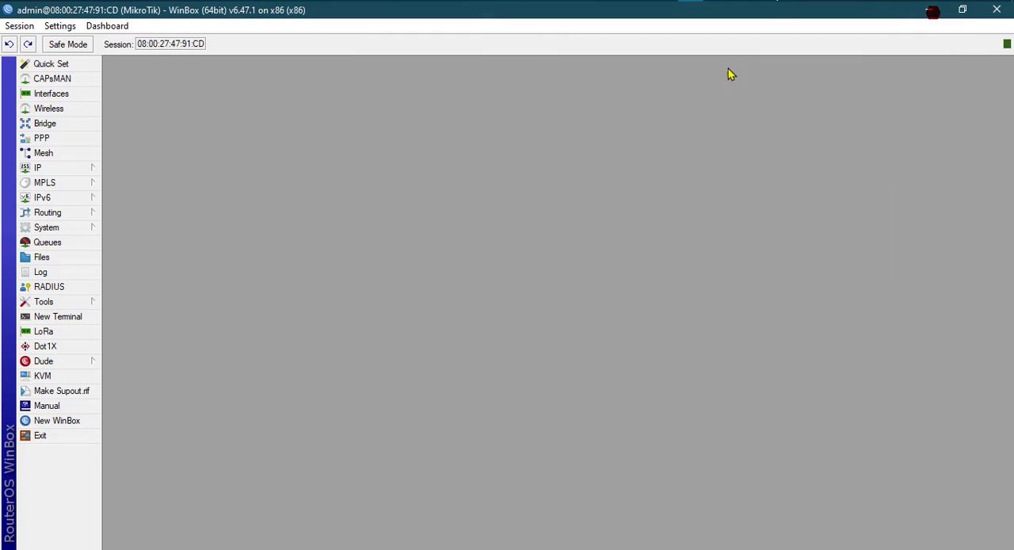
{"action": "left_click", "coordinate": [63, 169]}
{"action": "left_click", "coordinate": [145, 202]}
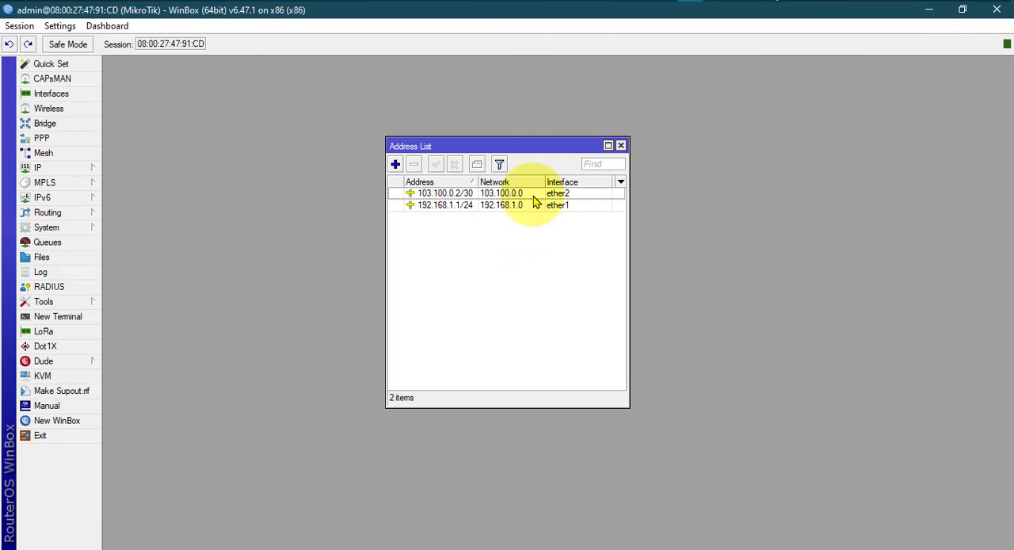
{"action": "left_click_drag", "start_coordinate": [507, 141], "coordinate": [487, 139]}
{"action": "left_click", "coordinate": [475, 188]}
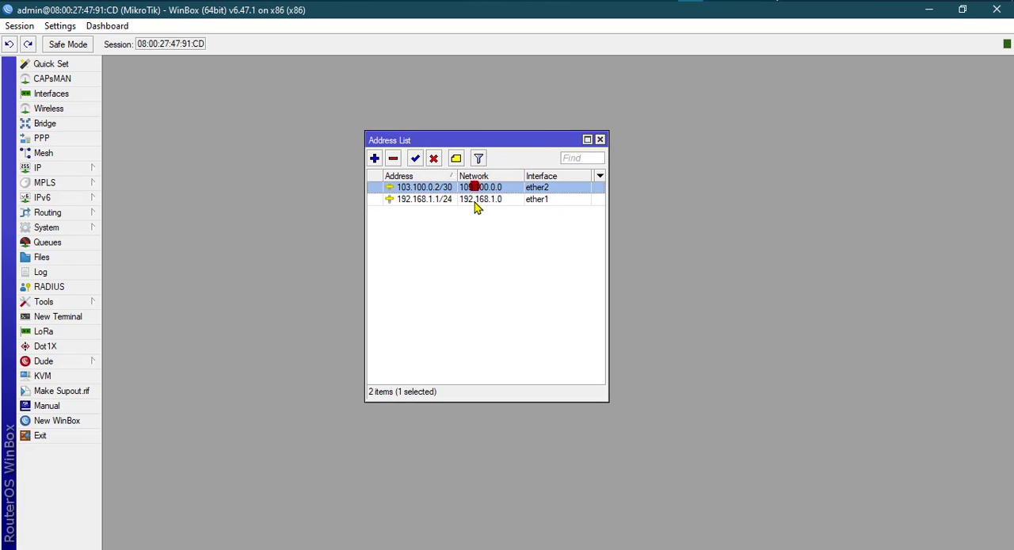
{"action": "left_click", "coordinate": [466, 199]}
{"action": "double_click", "coordinate": [440, 189]}
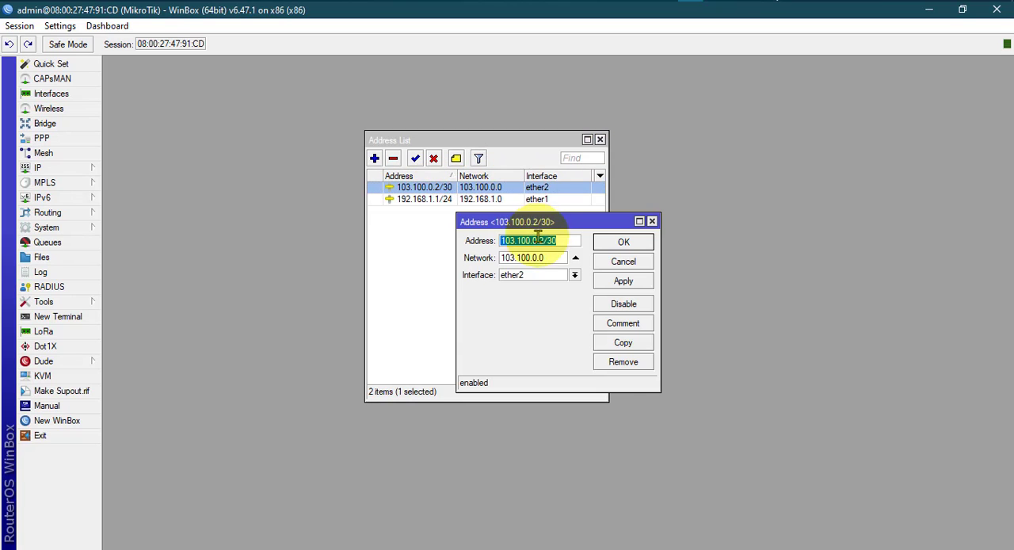
{"action": "left_click_drag", "start_coordinate": [522, 222], "coordinate": [466, 191]}
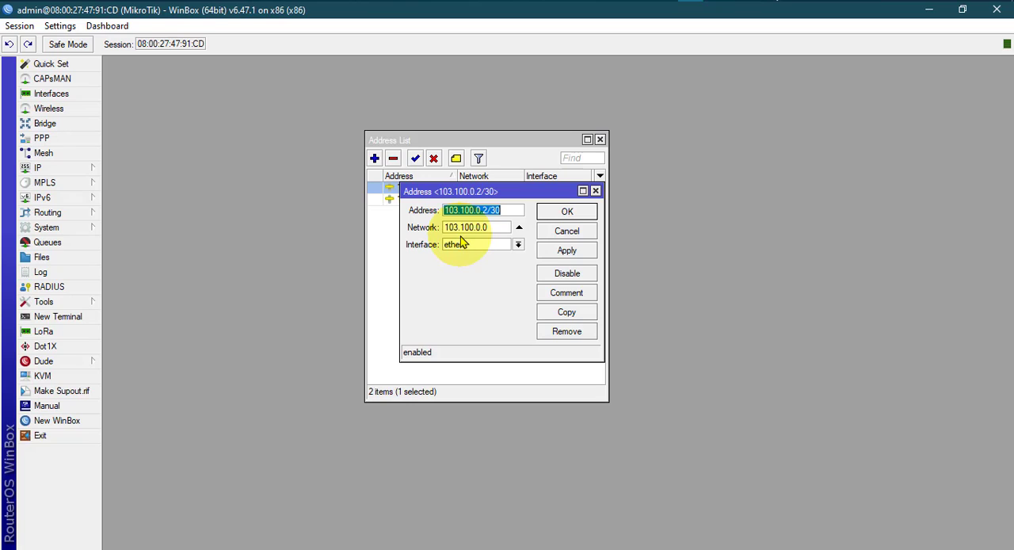
{"action": "left_click", "coordinate": [595, 191]}
{"action": "left_click", "coordinate": [600, 140]}
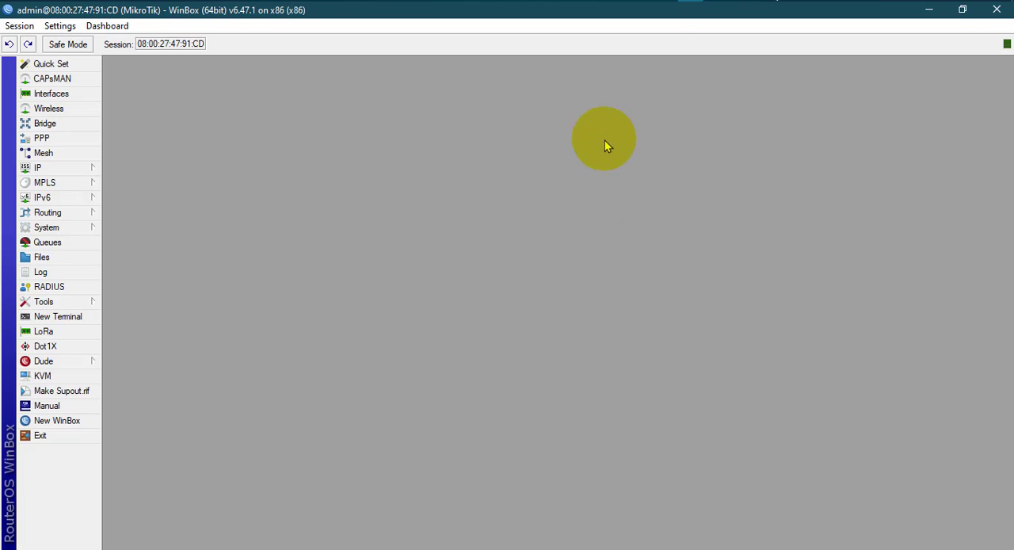
Compare the IP commands in hotspot.txt with the router's IP address list in WinBox.
{"action": "left_click", "coordinate": [666, 3]}
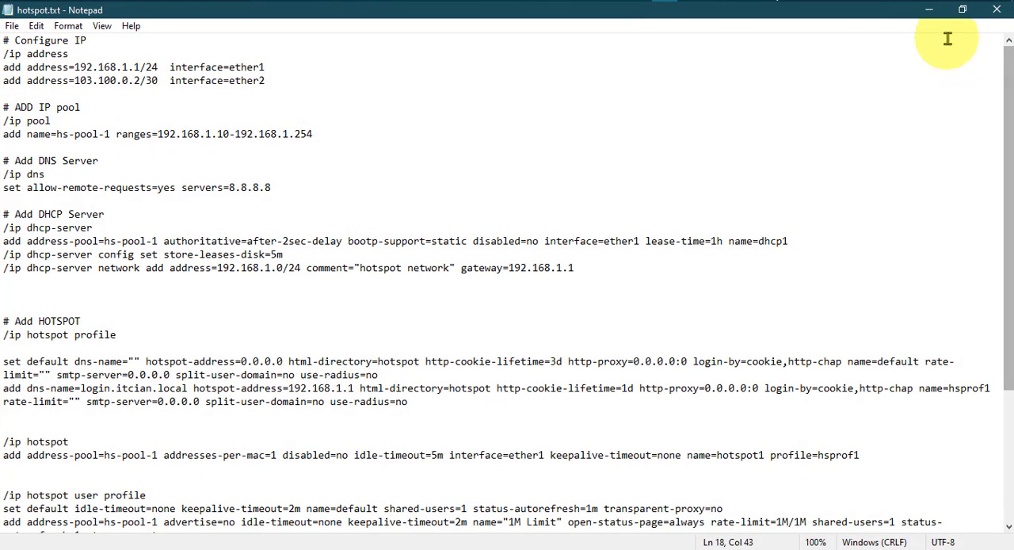
{"action": "left_click", "coordinate": [929, 11]}
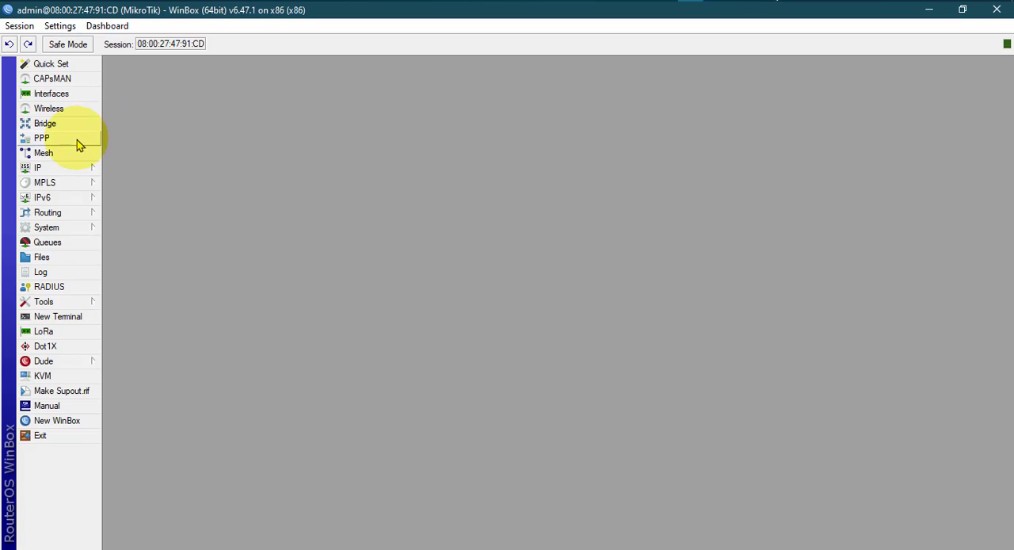
{"action": "left_click", "coordinate": [75, 167]}
{"action": "left_click", "coordinate": [122, 197]}
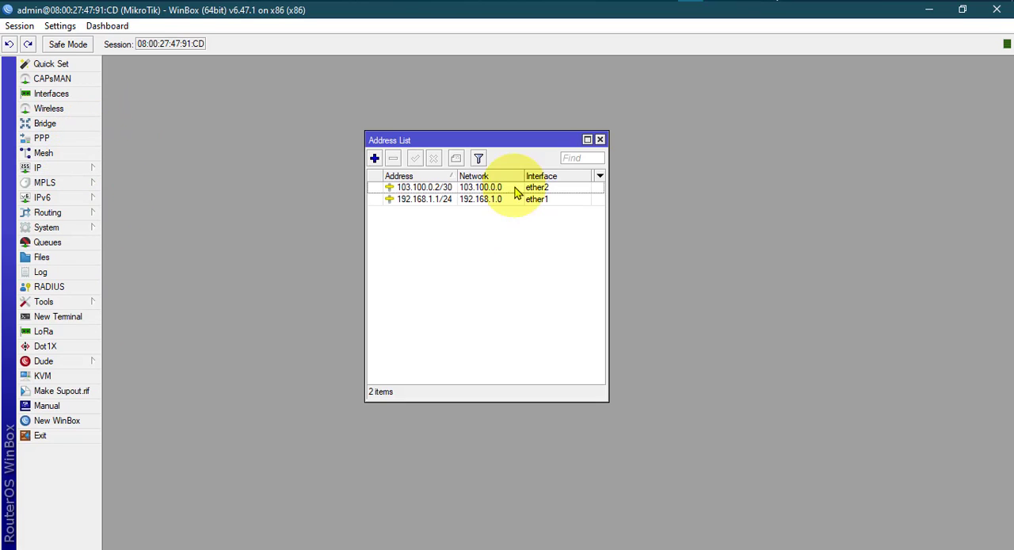
{"action": "left_click", "coordinate": [599, 139]}
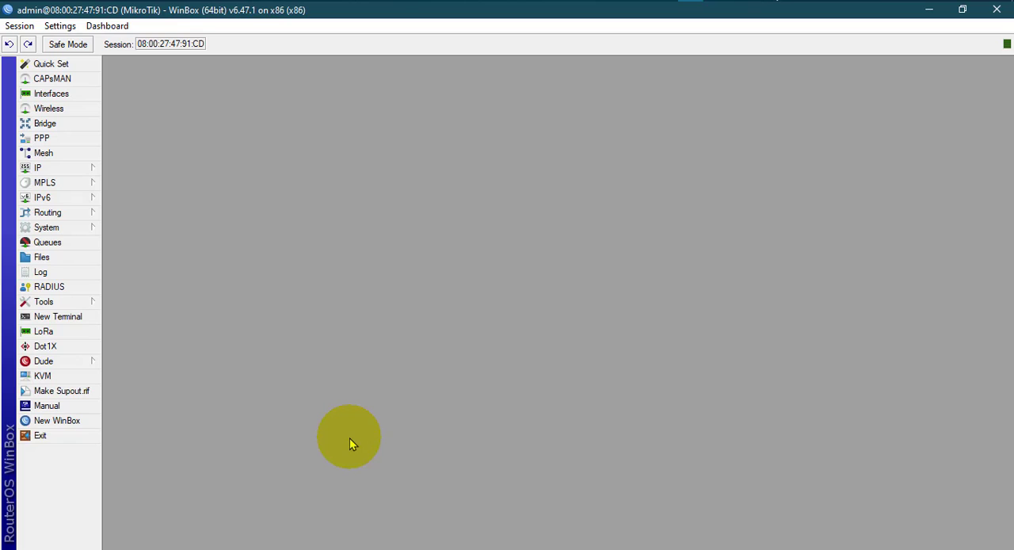
Reset the router's entire configuration with all reset options left unticked, and confirm the reboot.
{"action": "left_click", "coordinate": [74, 229]}
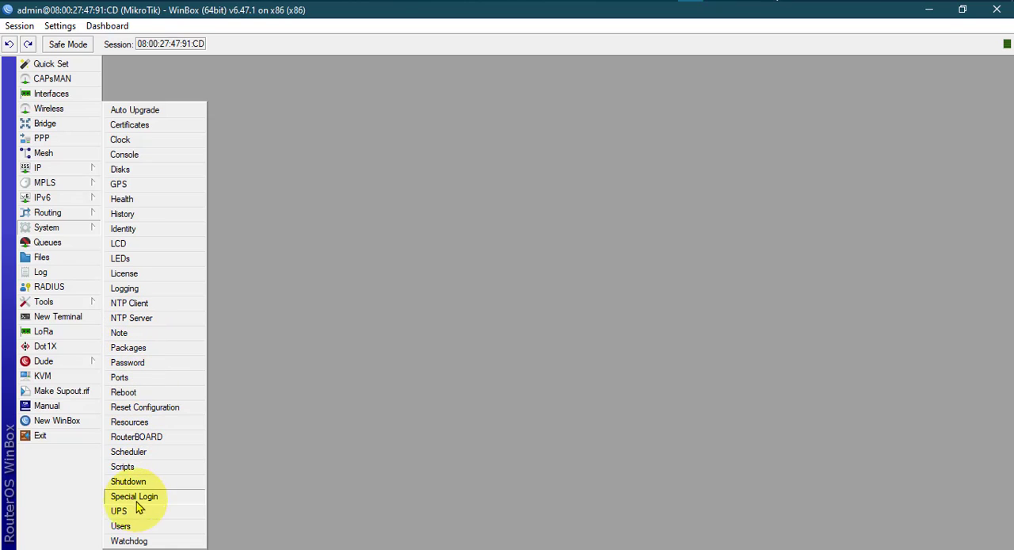
{"action": "left_click", "coordinate": [132, 408]}
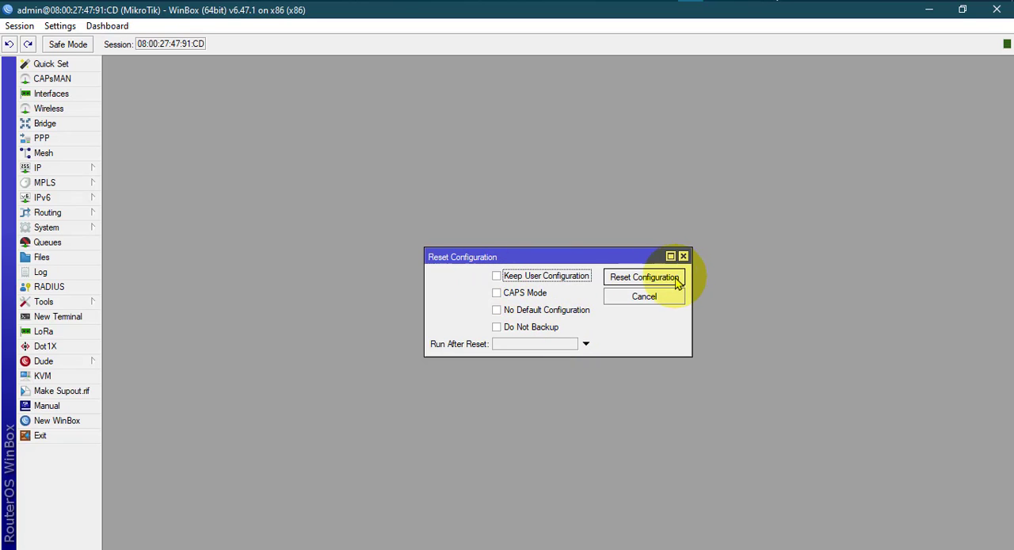
{"action": "left_click", "coordinate": [618, 279]}
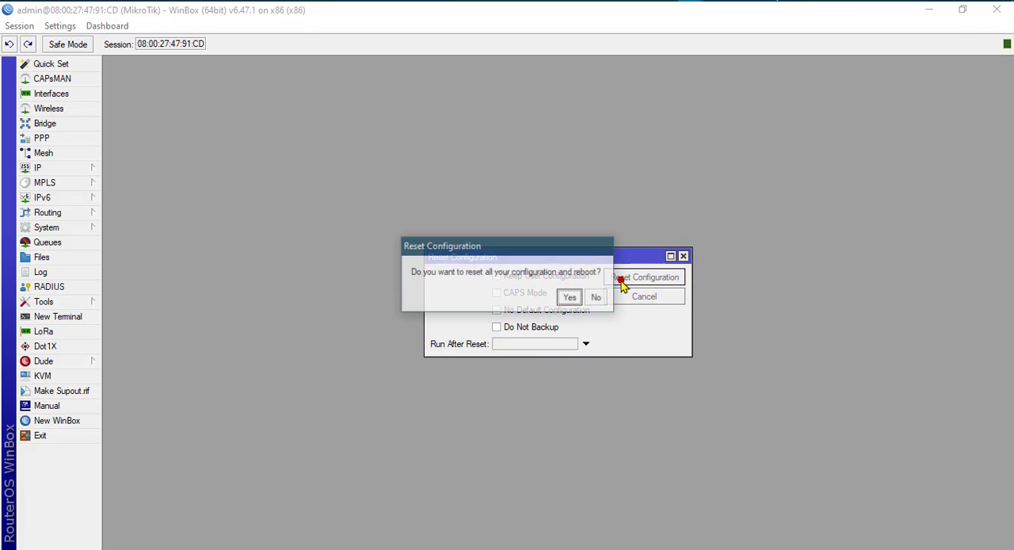
{"action": "left_click", "coordinate": [570, 297]}
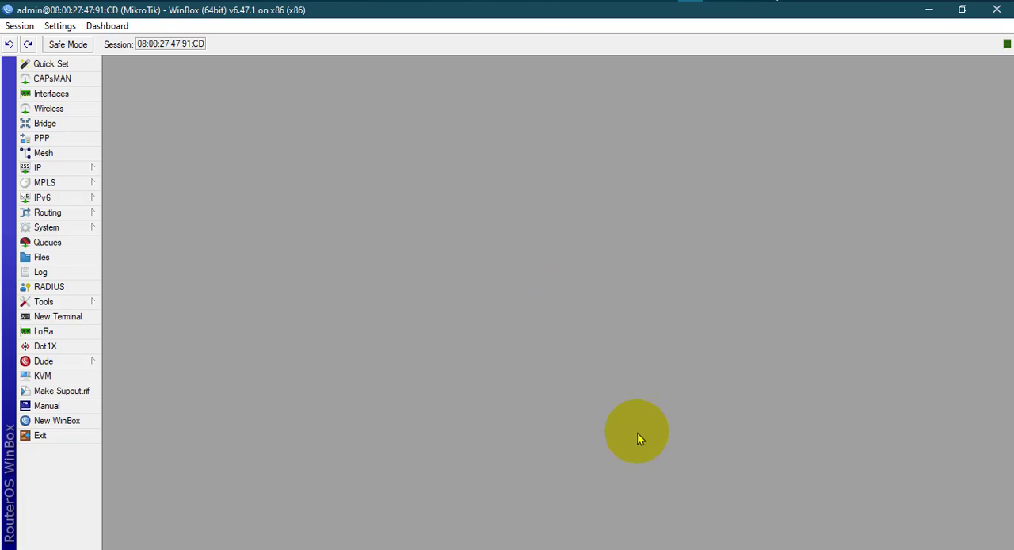
{"action": "left_click", "coordinate": [89, 168]}
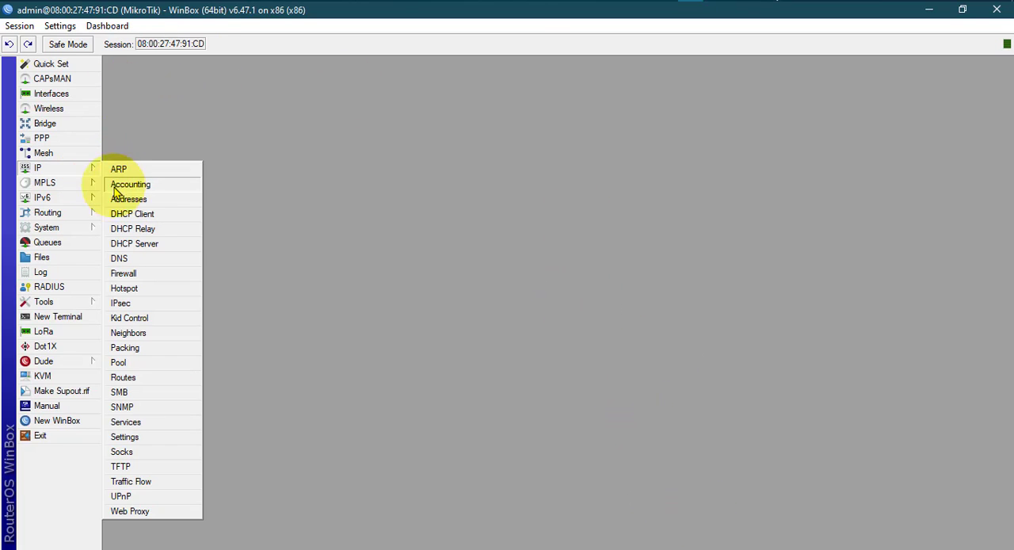
{"action": "left_click", "coordinate": [119, 199]}
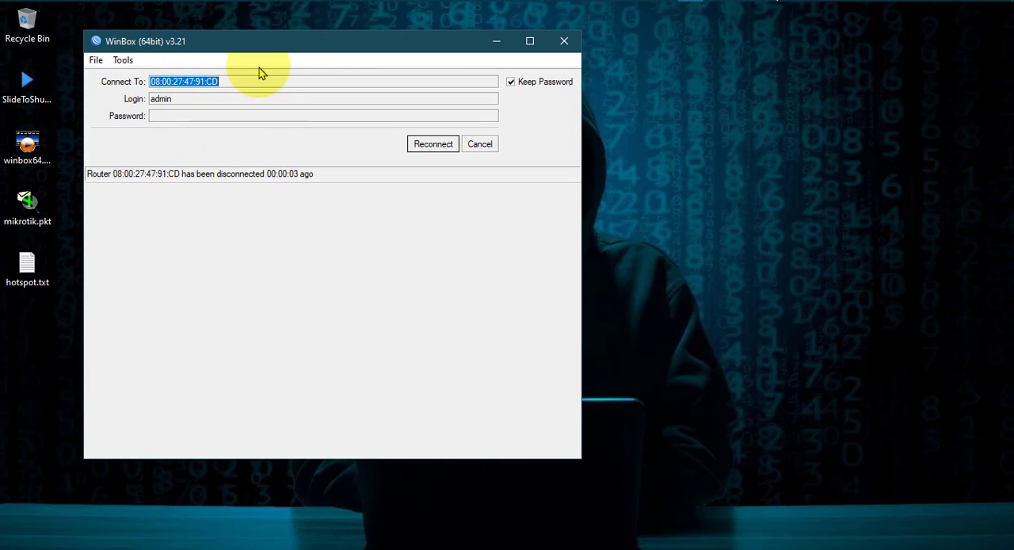
Reconnect to the rebooted router as admin and dismiss the RouterOS welcome notice.
{"action": "left_click", "coordinate": [432, 146]}
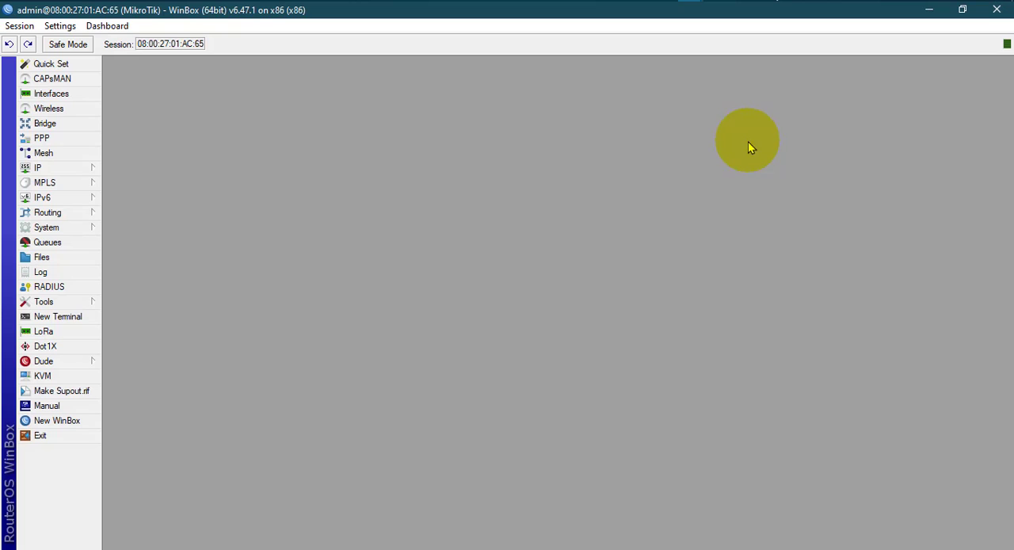
{"action": "mouse_move", "coordinate": [690, 1]}
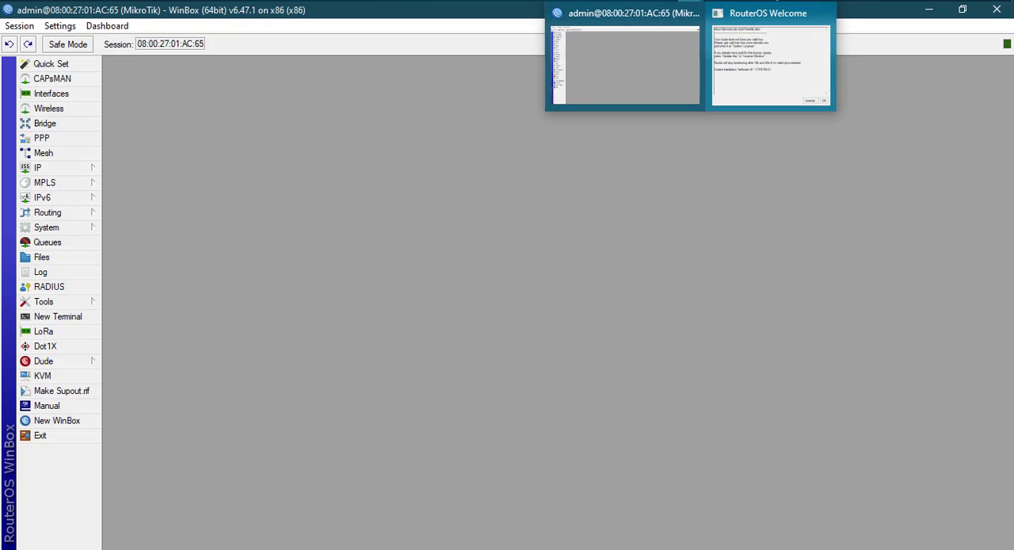
{"action": "left_click", "coordinate": [740, 49]}
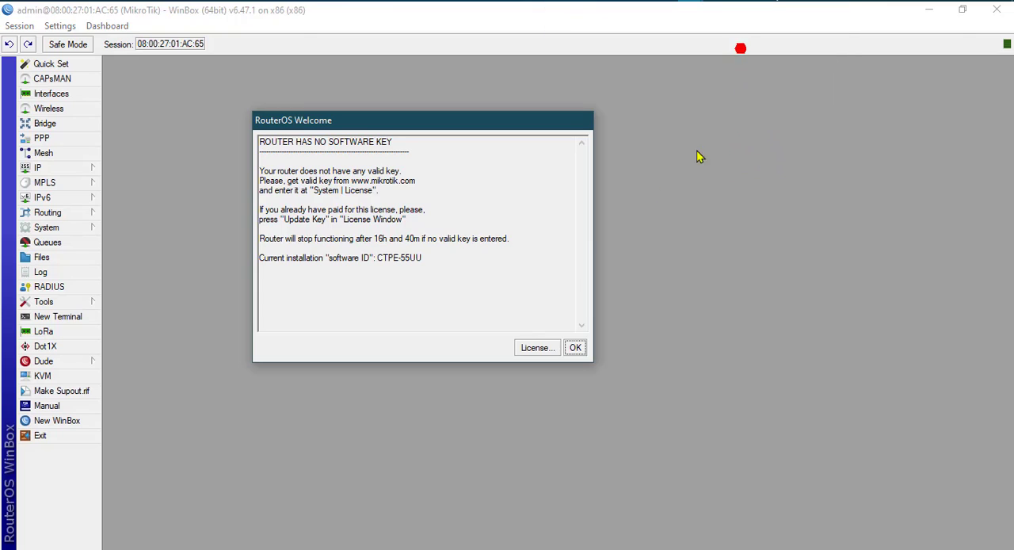
{"action": "left_click", "coordinate": [575, 348]}
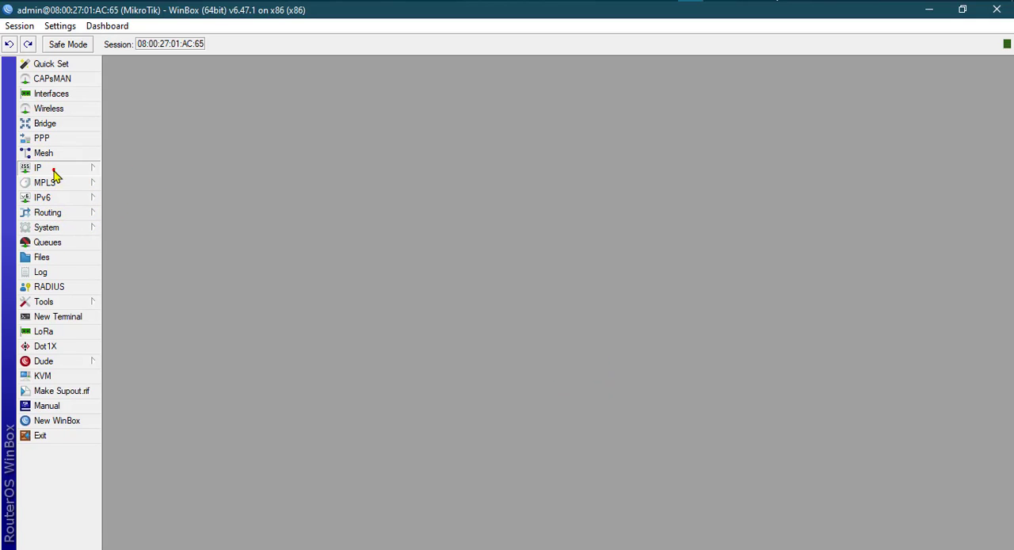
Check the reset router's IP address list and review the address commands in hotspot.txt.
{"action": "left_click", "coordinate": [52, 171]}
{"action": "left_click", "coordinate": [119, 198]}
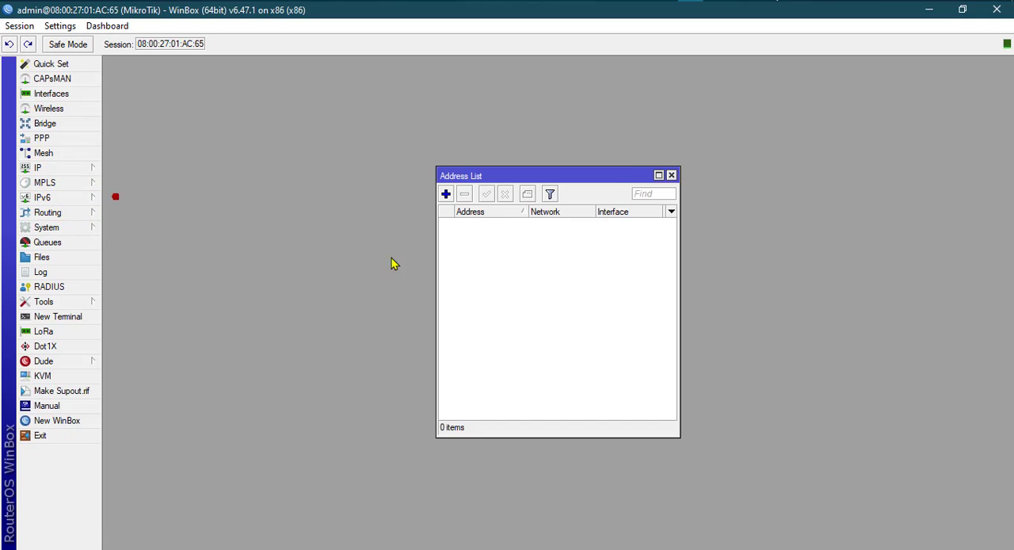
{"action": "left_click", "coordinate": [671, 175]}
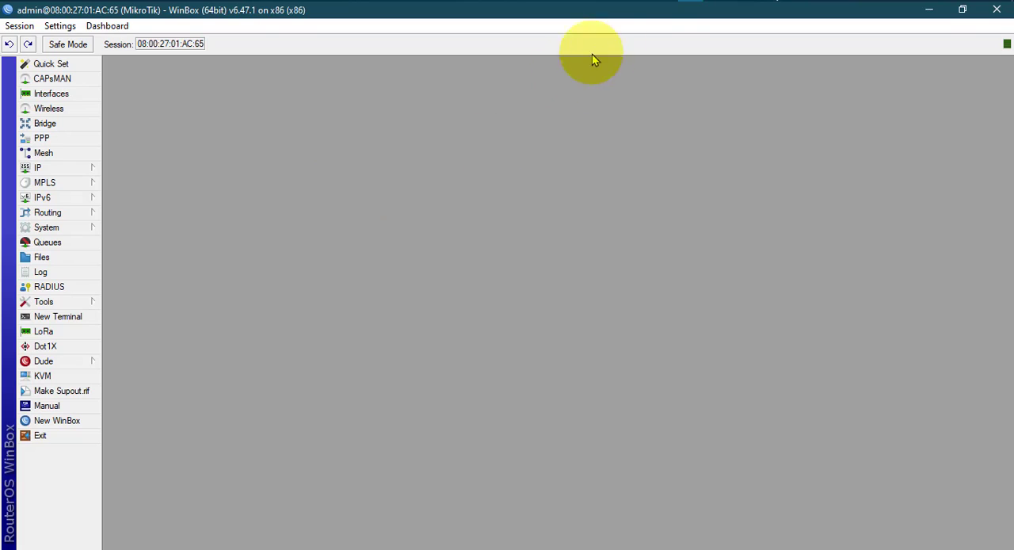
{"action": "left_click", "coordinate": [665, 0]}
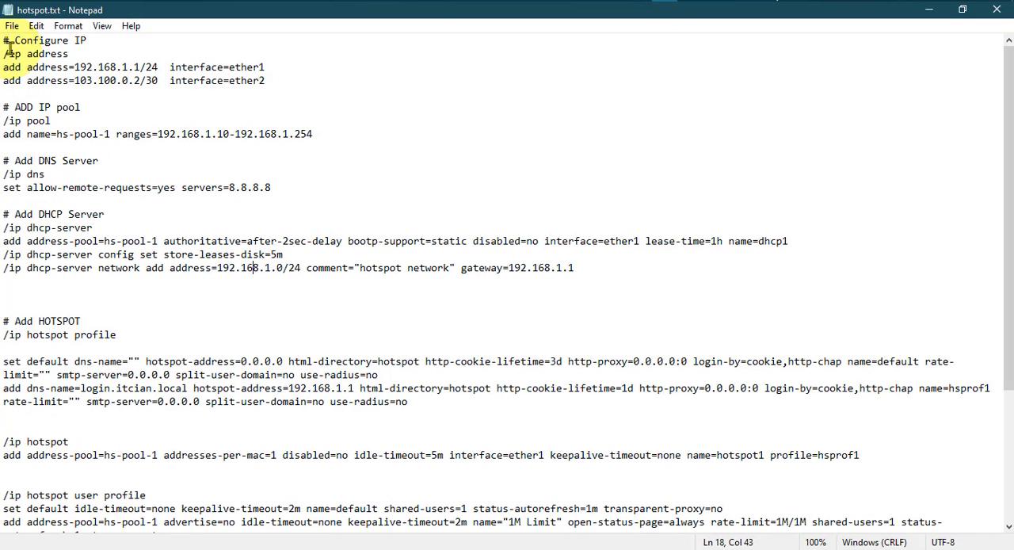
{"action": "left_click", "coordinate": [928, 10]}
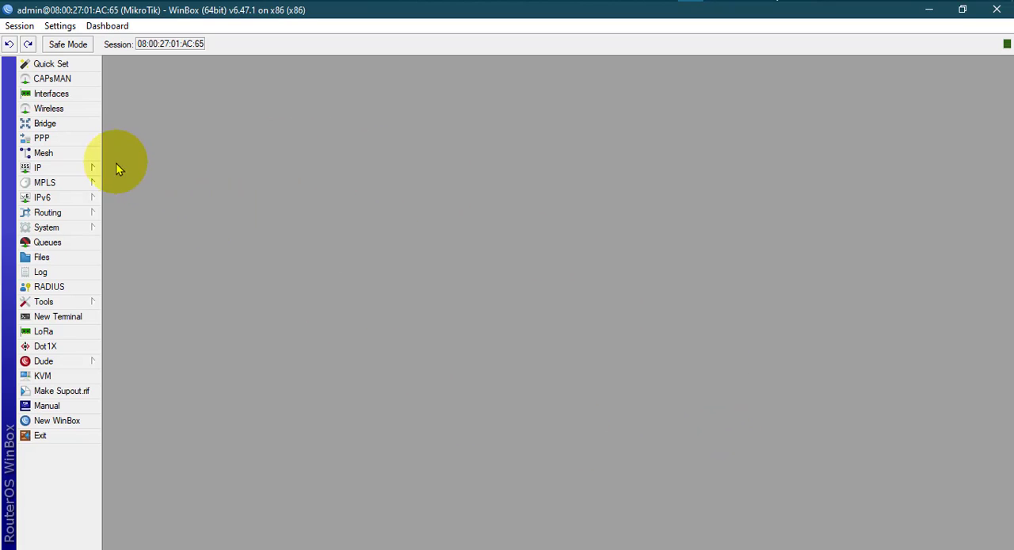
{"action": "left_click", "coordinate": [94, 168]}
{"action": "left_click", "coordinate": [132, 196]}
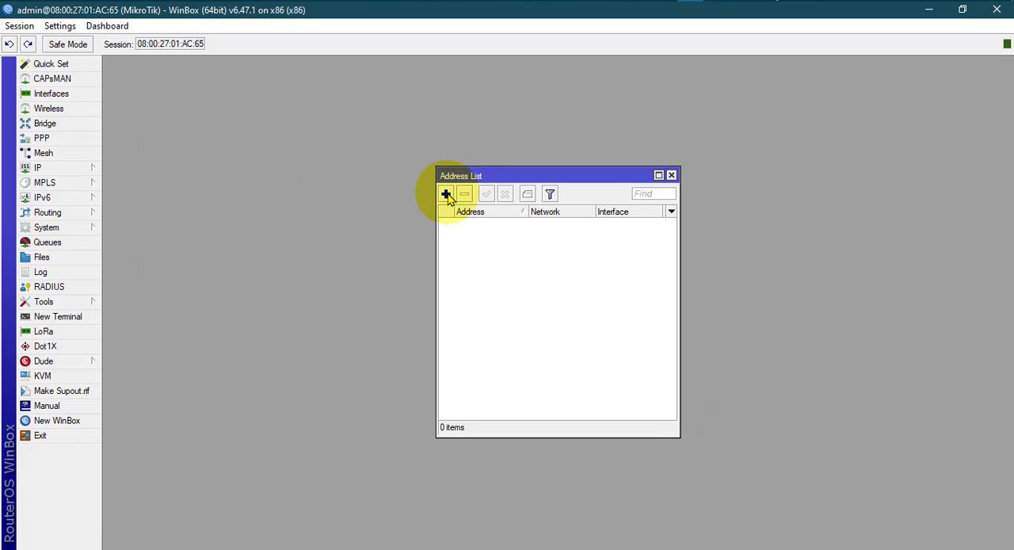
{"action": "left_click", "coordinate": [446, 194]}
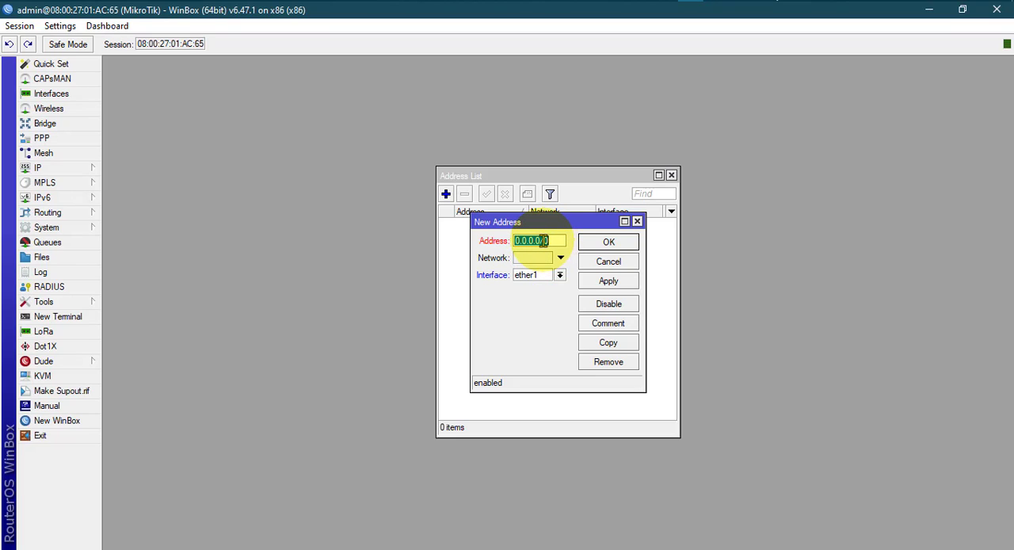
{"action": "left_click", "coordinate": [636, 221]}
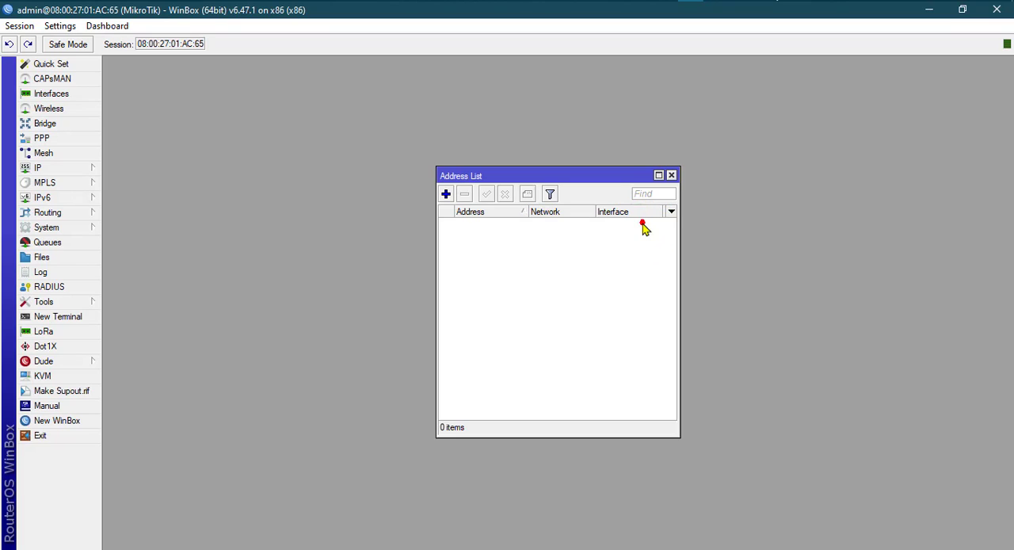
{"action": "left_click", "coordinate": [671, 174]}
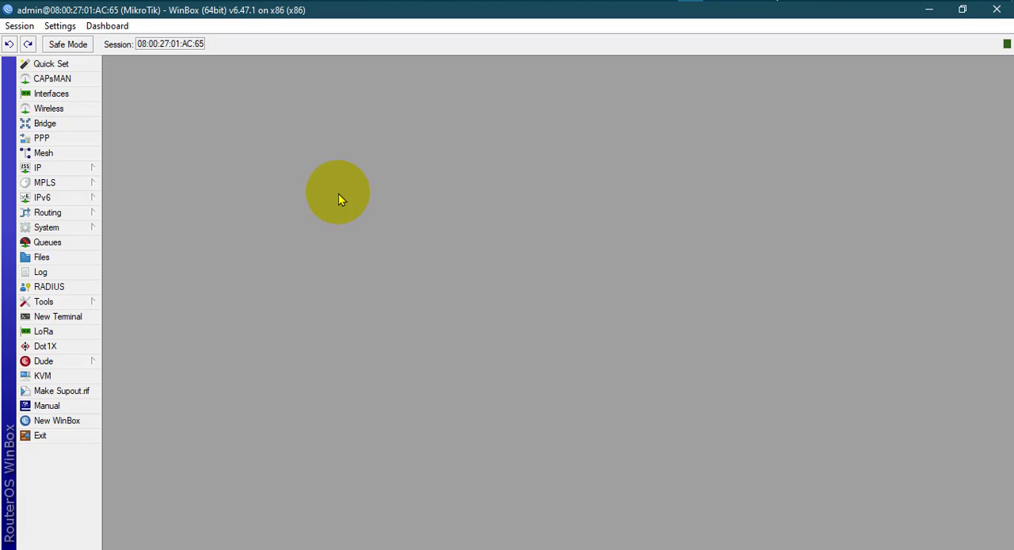
Open a router terminal, decline viewing the software license, and continue to the command prompt.
{"action": "left_click", "coordinate": [71, 316]}
{"action": "left_click_drag", "start_coordinate": [498, 167], "coordinate": [457, 122]}
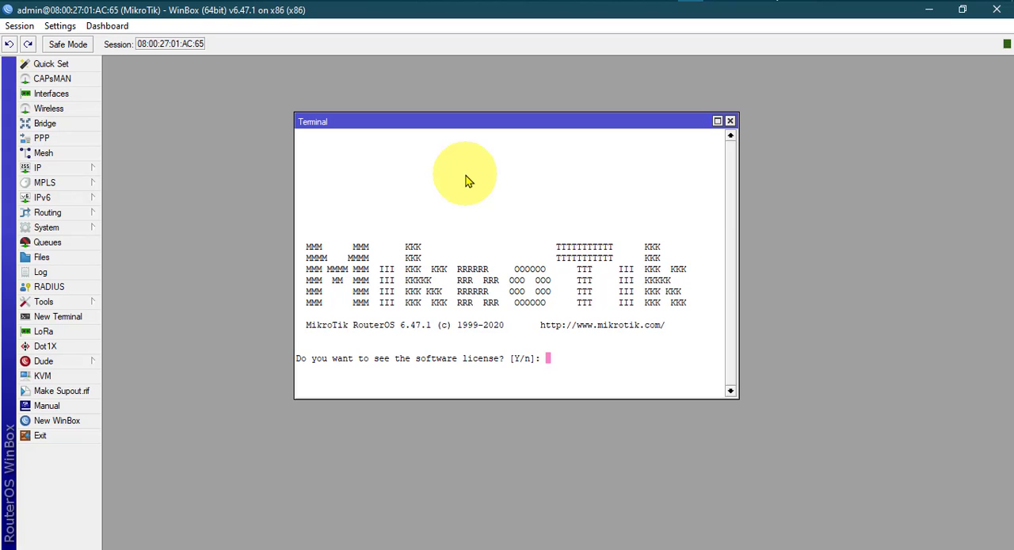
{"action": "type", "text": "n"}
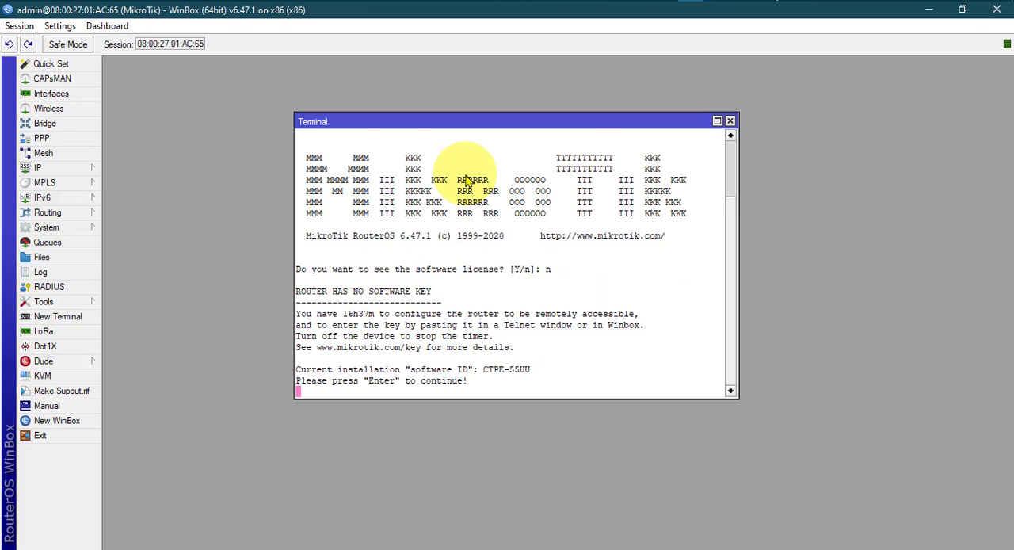
{"action": "key", "text": "Return"}
{"action": "key", "text": "Return"}
{"action": "key", "text": "Return"}
{"action": "key", "text": "Return"}
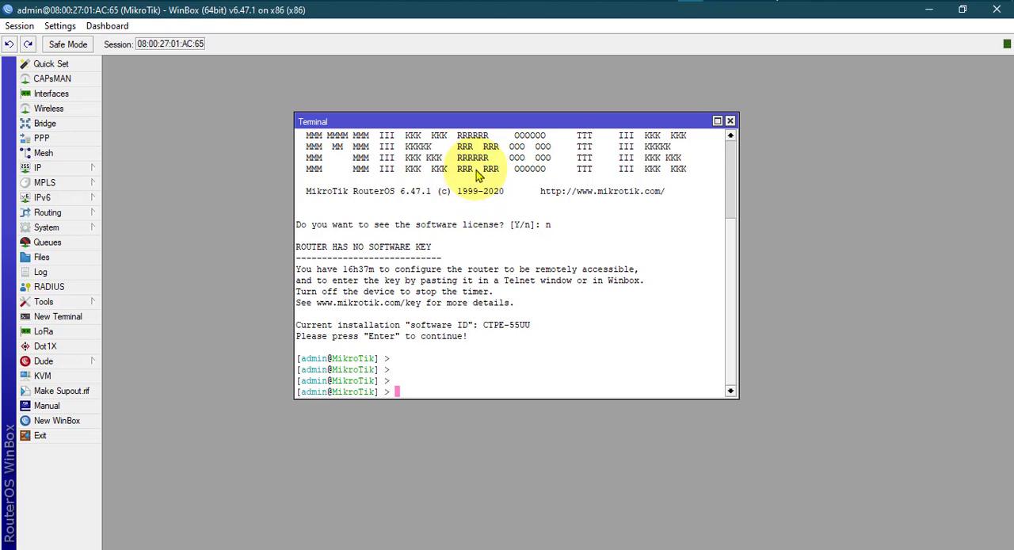
Copy the /ip address section with its ether1 and ether2 add commands from hotspot.txt, and return to the WinBox terminal.
{"action": "left_click", "coordinate": [663, 1]}
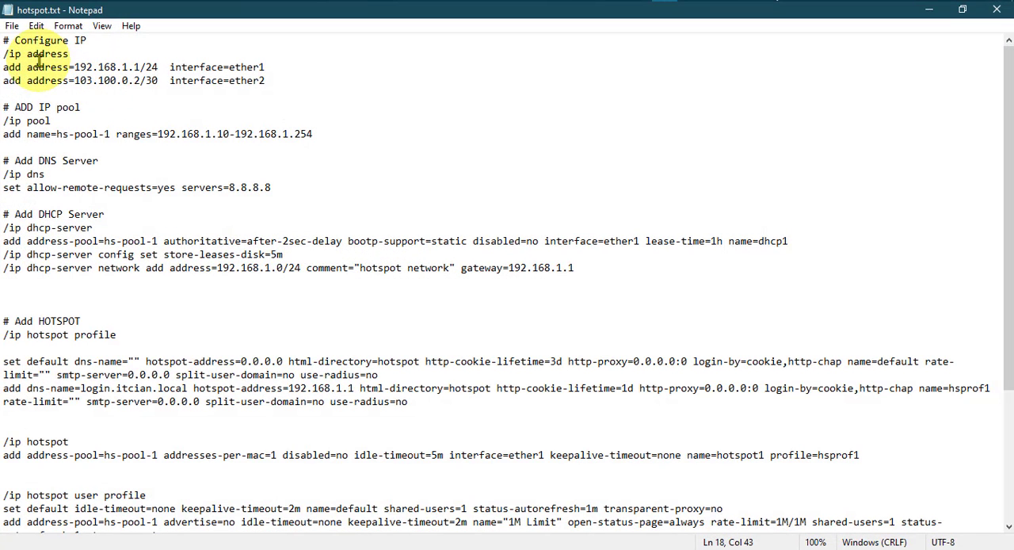
{"action": "left_click_drag", "start_coordinate": [5, 54], "coordinate": [281, 84]}
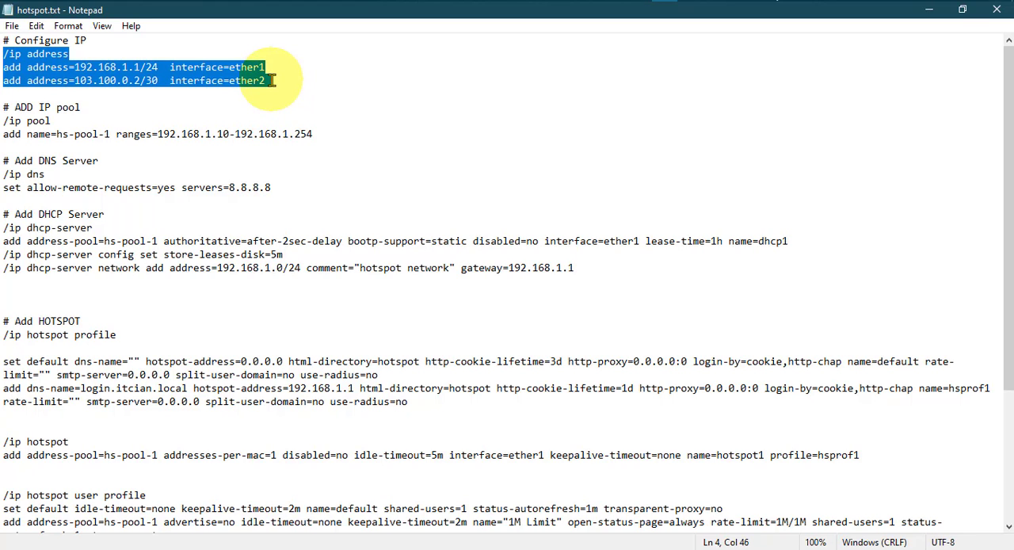
{"action": "right_click", "coordinate": [197, 73]}
{"action": "left_click", "coordinate": [228, 121]}
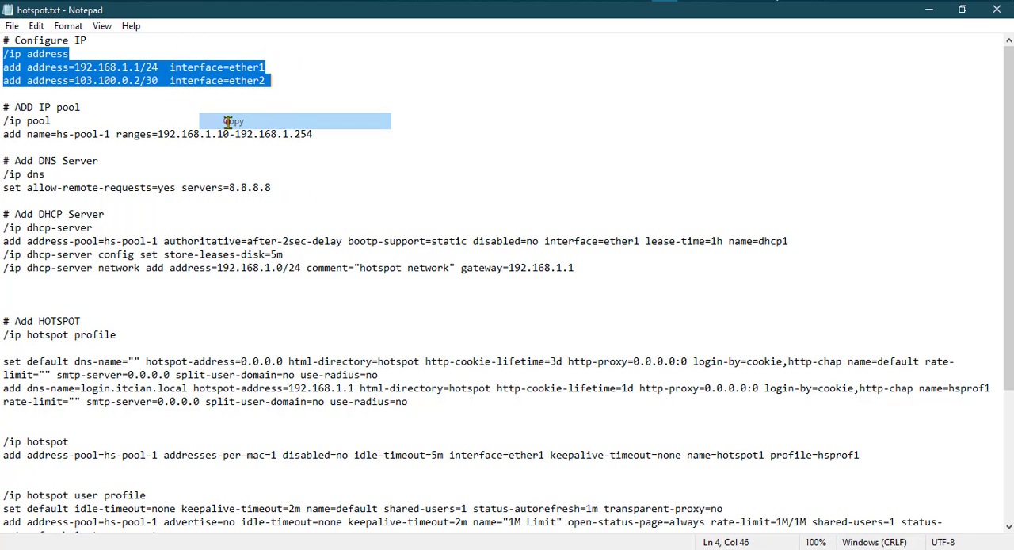
{"action": "left_click", "coordinate": [690, 3]}
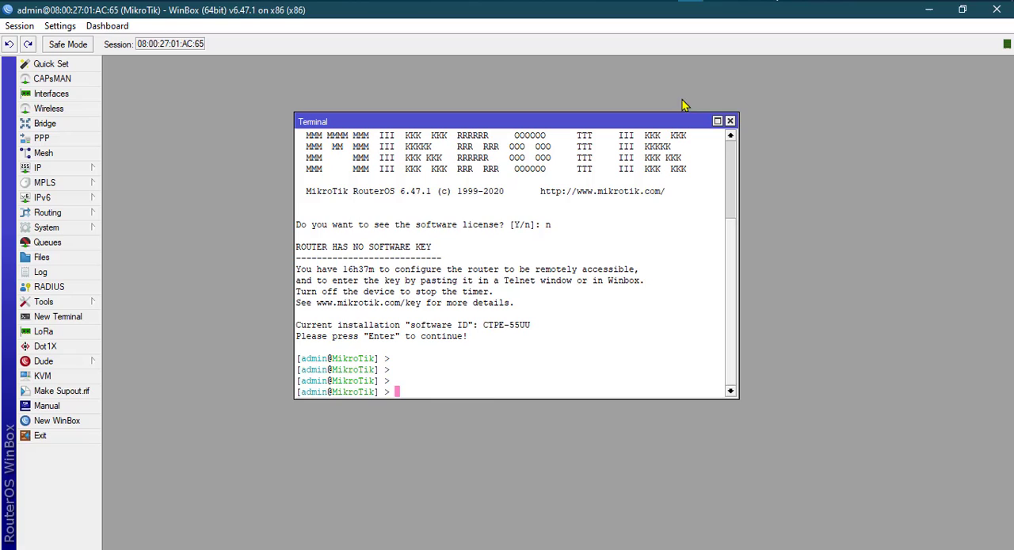
Paste and run the copied /ip address commands, adding 192.168.1.1/24 on ether1 and 103.100.0.2/30 on ether2.
{"action": "right_click", "coordinate": [402, 393]}
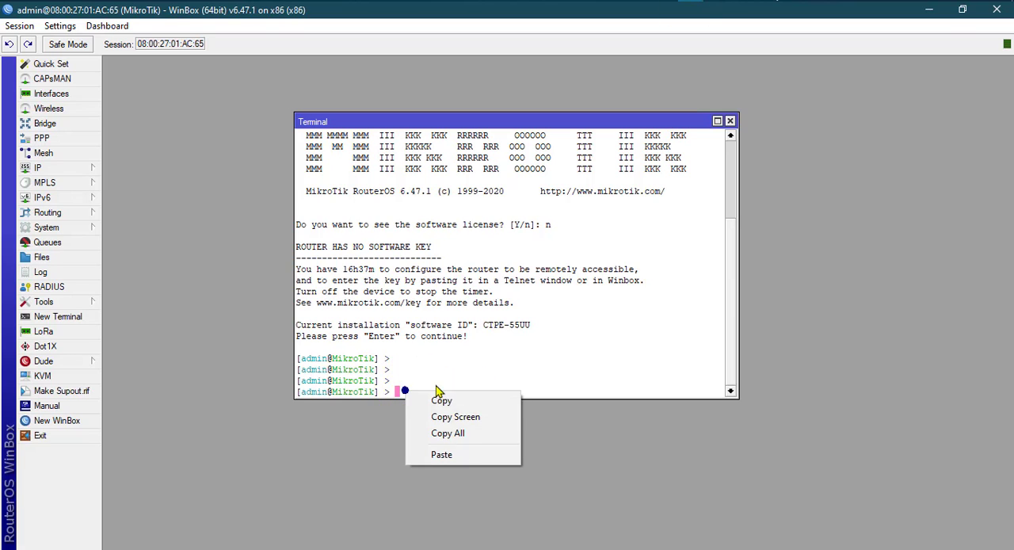
{"action": "left_click", "coordinate": [449, 454]}
{"action": "key", "text": "Return"}
{"action": "key", "text": "Return"}
{"action": "key", "text": "Return"}
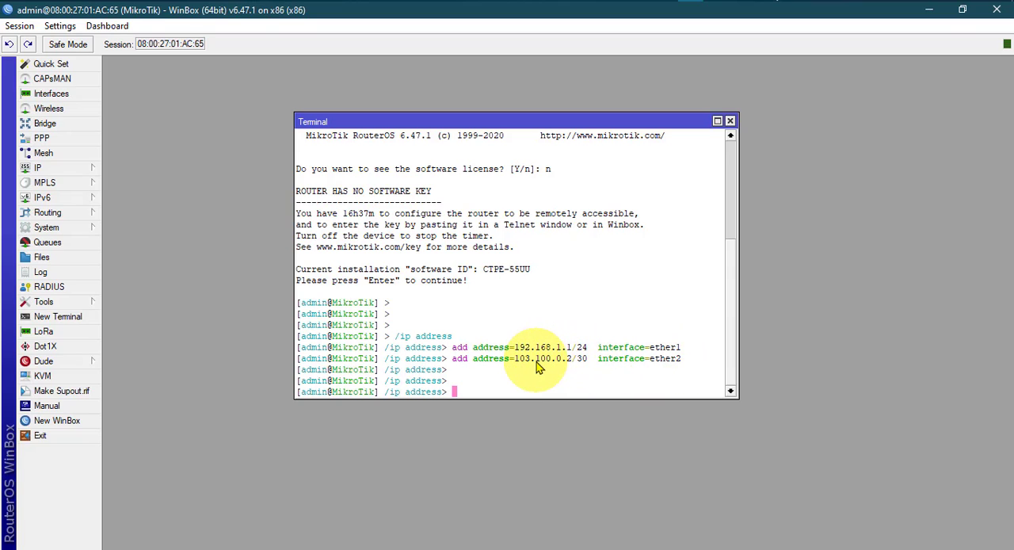
Check the router's IP address list and the details of the ether2 address entry.
{"action": "left_click", "coordinate": [40, 167]}
{"action": "left_click", "coordinate": [128, 199]}
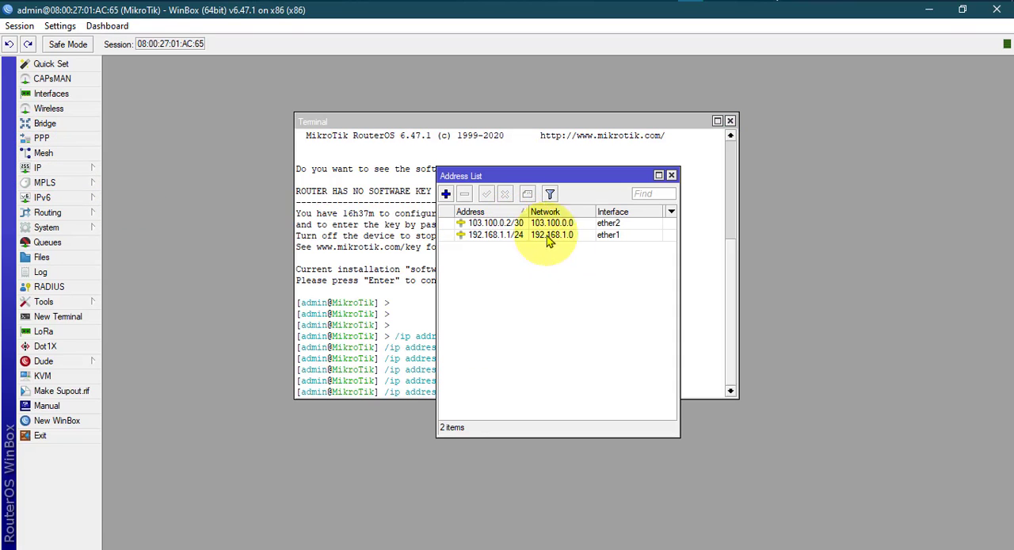
{"action": "double_click", "coordinate": [509, 224]}
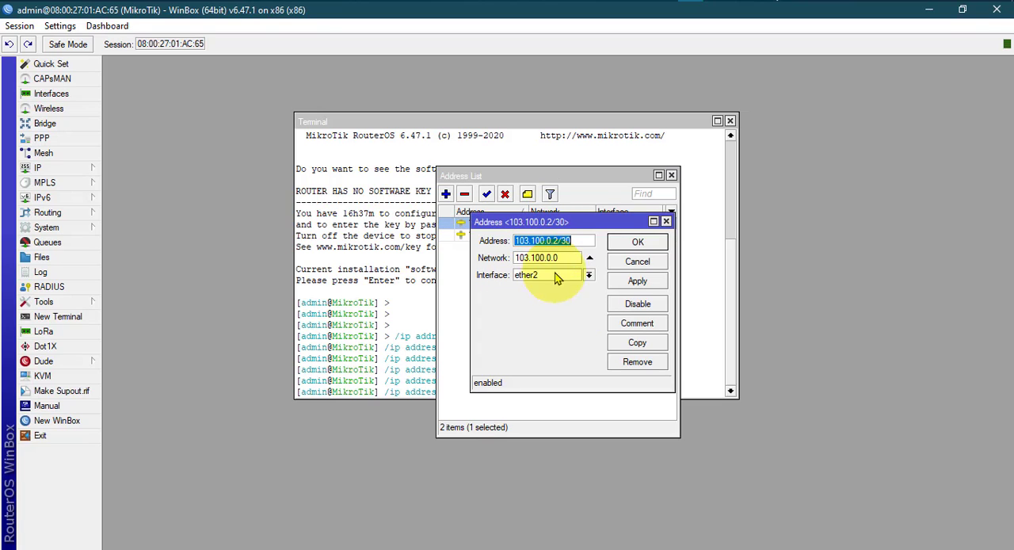
{"action": "left_click", "coordinate": [666, 222]}
{"action": "left_click", "coordinate": [671, 174]}
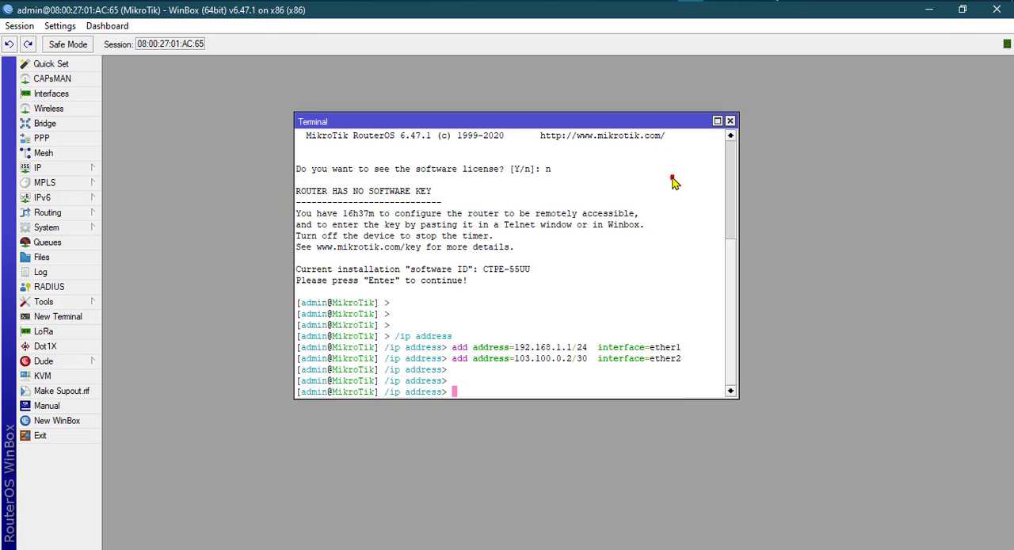
Copy the /ip pool section with its hs-pool-1 add command from hotspot.txt, and return to the WinBox terminal.
{"action": "left_click", "coordinate": [665, 1]}
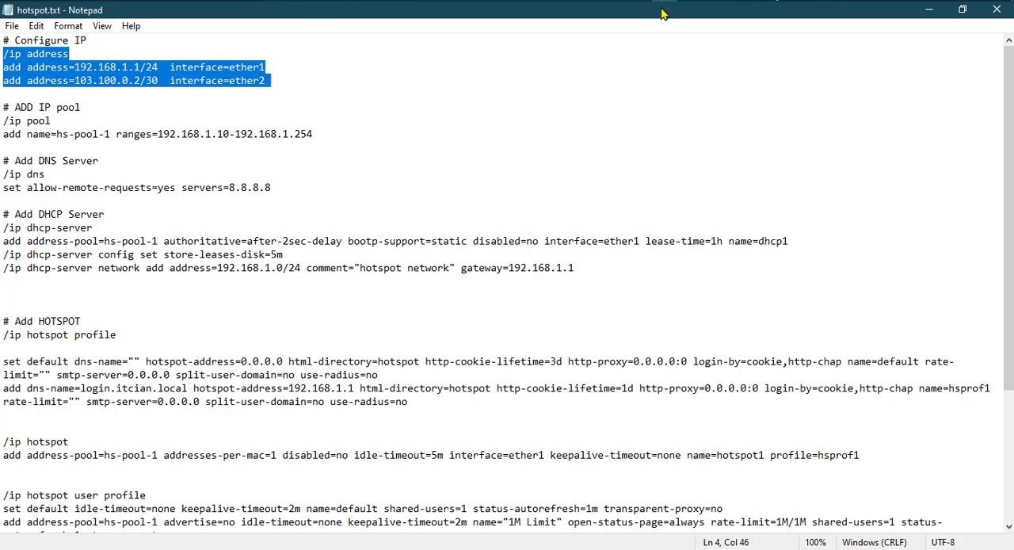
{"action": "left_click", "coordinate": [61, 123]}
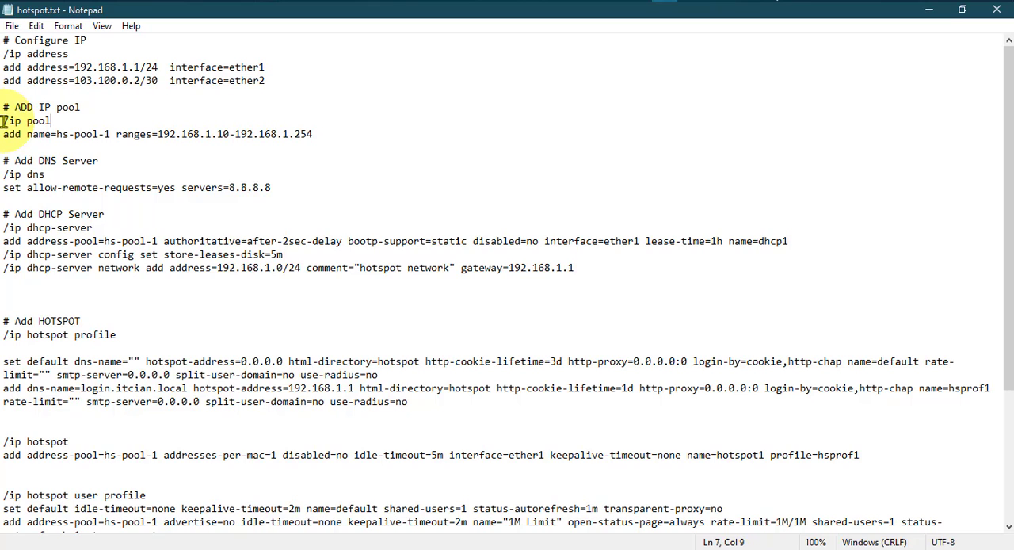
{"action": "left_click_drag", "start_coordinate": [3, 120], "coordinate": [317, 138]}
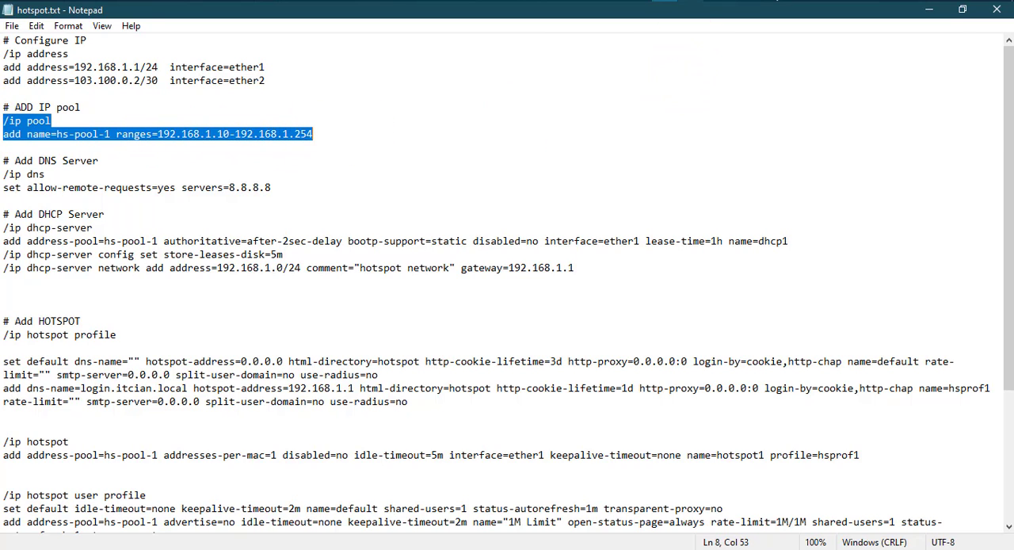
{"action": "key", "text": "alt+Tab"}
Paste and run the /ip pool commands, adding pool hs-pool-1 with the range 192.168.1.10-192.168.1.254.
{"action": "right_click", "coordinate": [464, 393]}
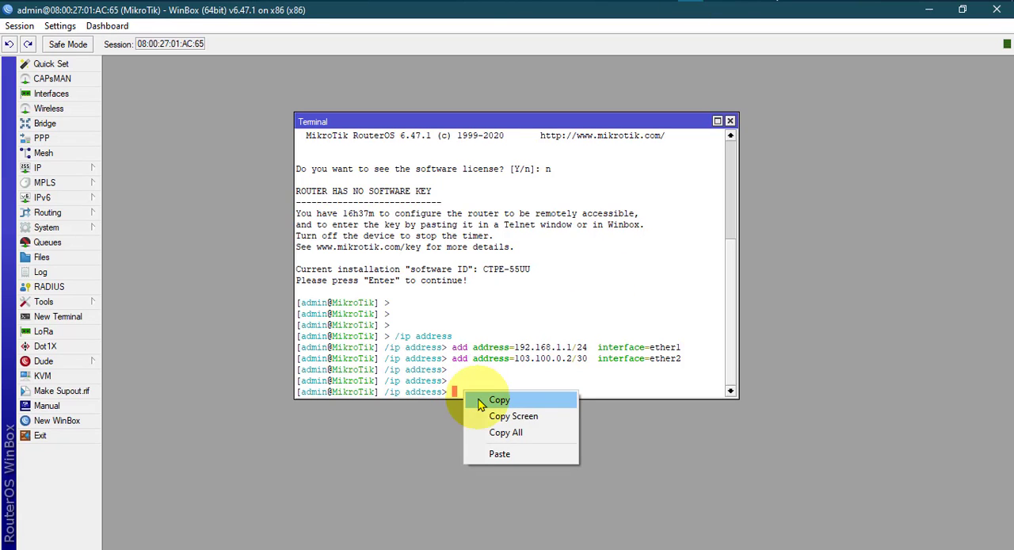
{"action": "left_click", "coordinate": [493, 453]}
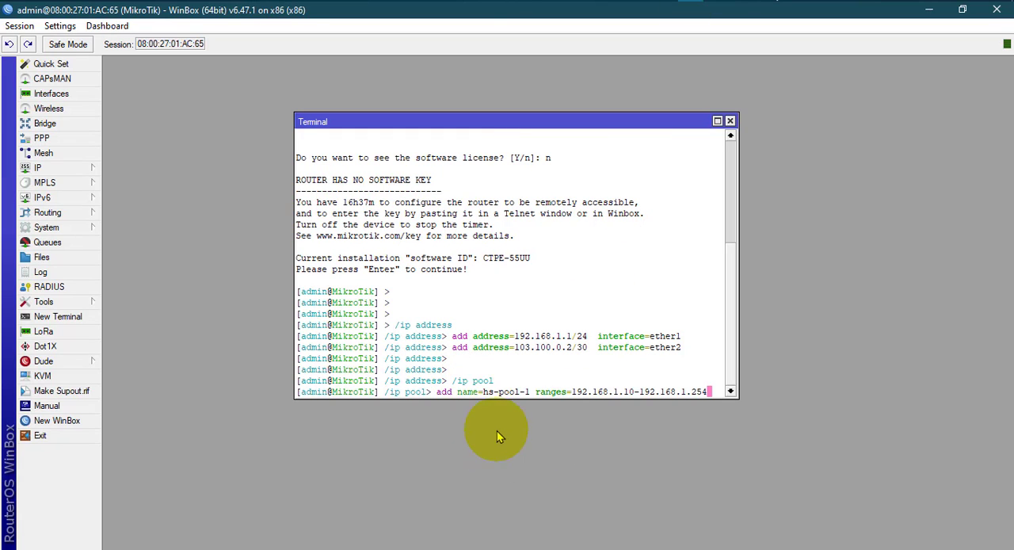
{"action": "key", "text": "Return"}
{"action": "key", "text": "Return"}
{"action": "key", "text": "Return"}
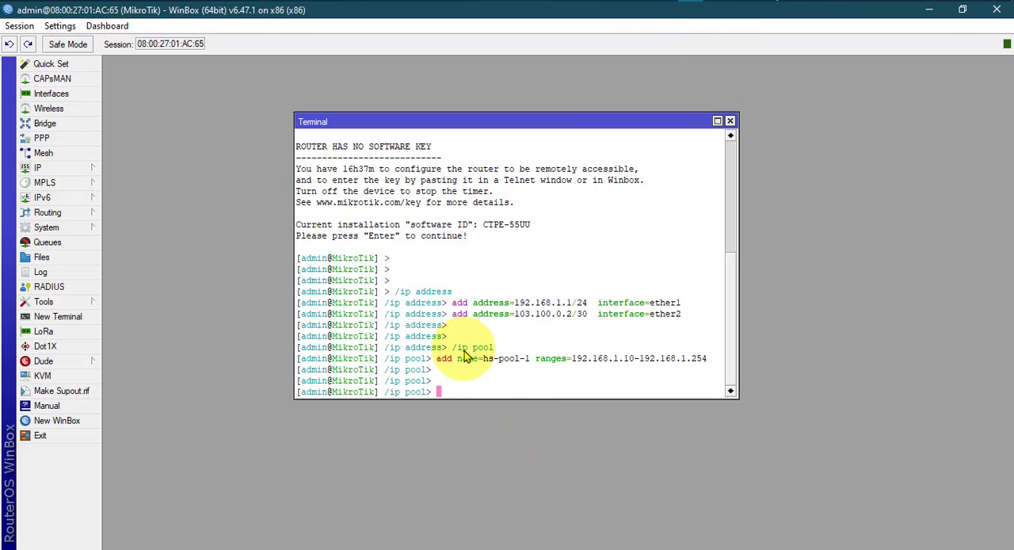
Inspect the hs-pool-1 entry in the router's IP pools, including its name, address range and next pool.
{"action": "left_click", "coordinate": [55, 168]}
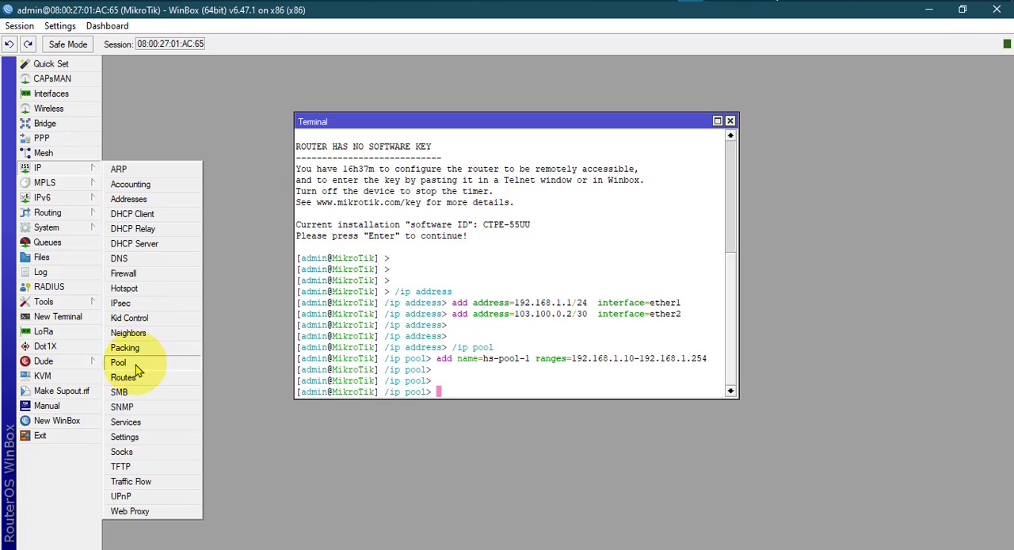
{"action": "left_click", "coordinate": [119, 362]}
{"action": "left_click_drag", "start_coordinate": [499, 169], "coordinate": [269, 175]}
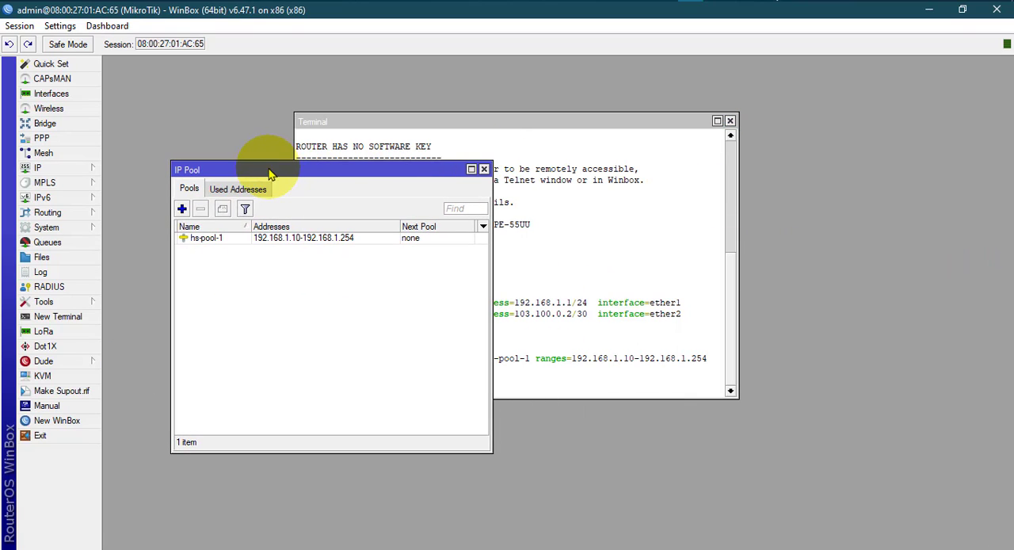
{"action": "double_click", "coordinate": [202, 238]}
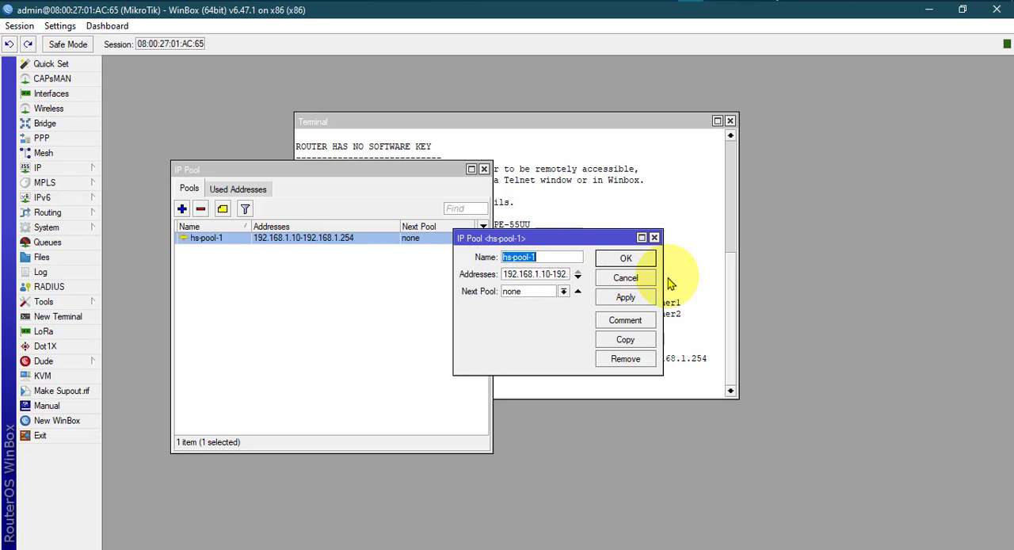
{"action": "left_click_drag", "start_coordinate": [663, 277], "coordinate": [903, 277]}
{"action": "left_click_drag", "start_coordinate": [673, 238], "coordinate": [464, 205]}
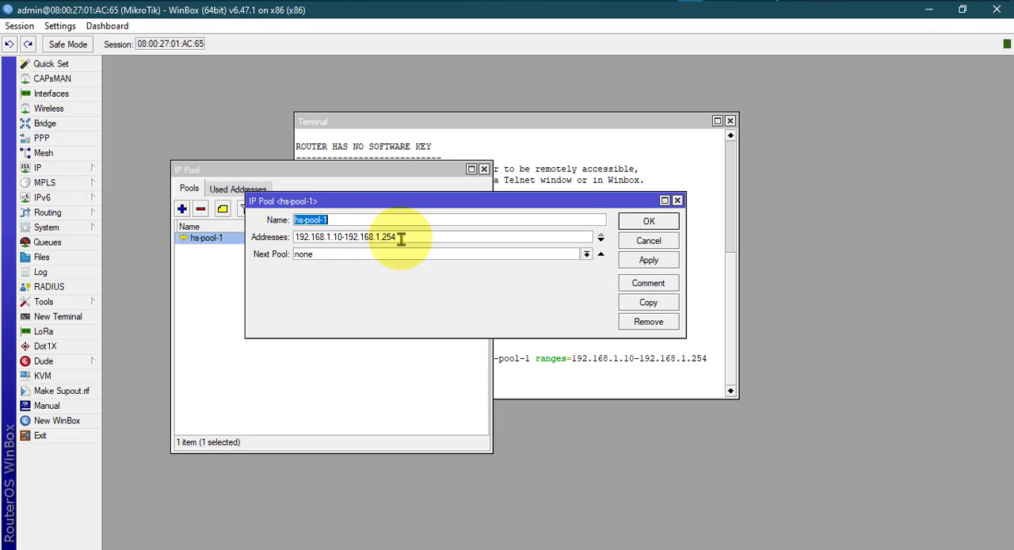
{"action": "left_click", "coordinate": [330, 221]}
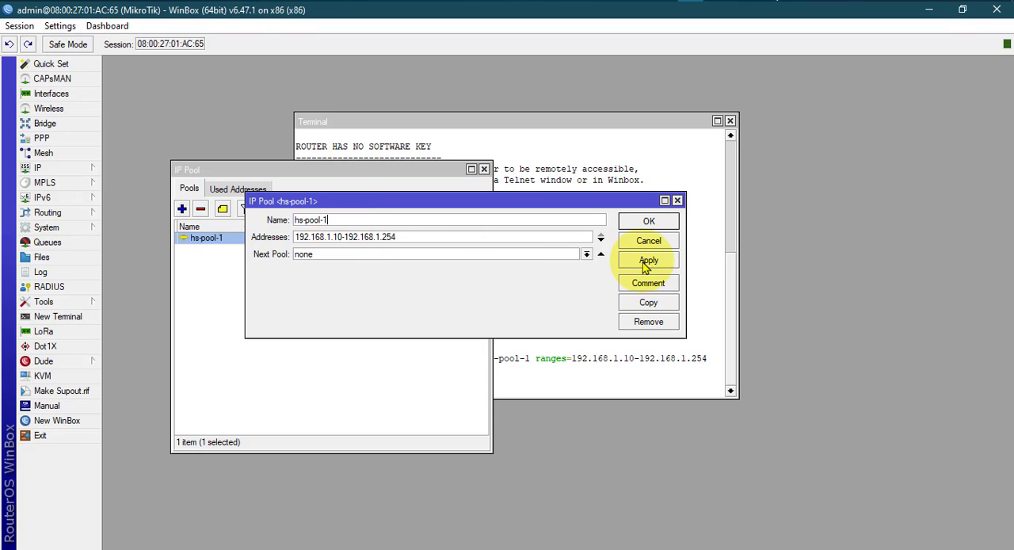
{"action": "left_click", "coordinate": [648, 222]}
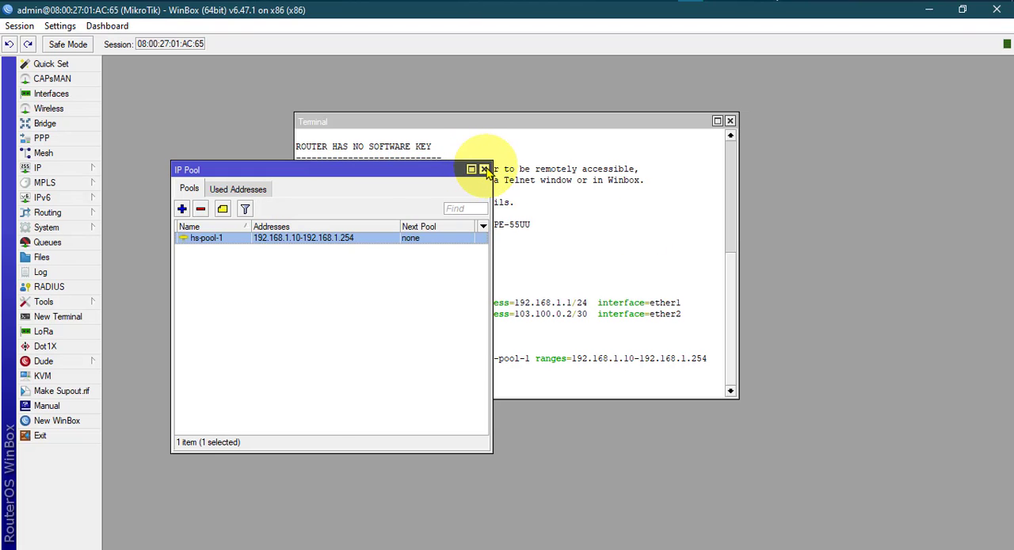
{"action": "left_click", "coordinate": [484, 170]}
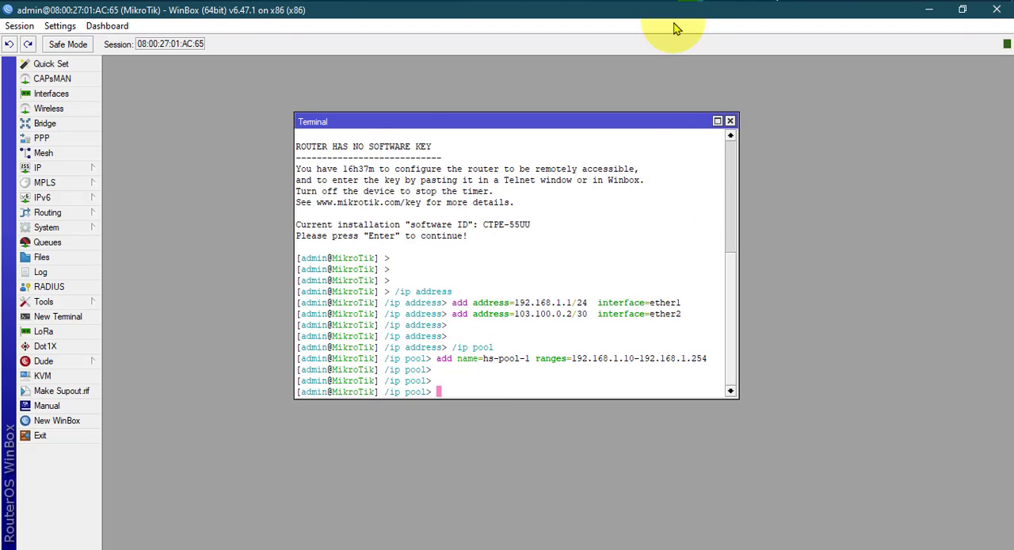
Copy the /ip dns section with its set command from hotspot.txt, and return to the WinBox terminal.
{"action": "key", "text": "alt+Tab"}
{"action": "scroll", "coordinate": [75, 180], "scroll_direction": "down", "scroll_amount": 1}
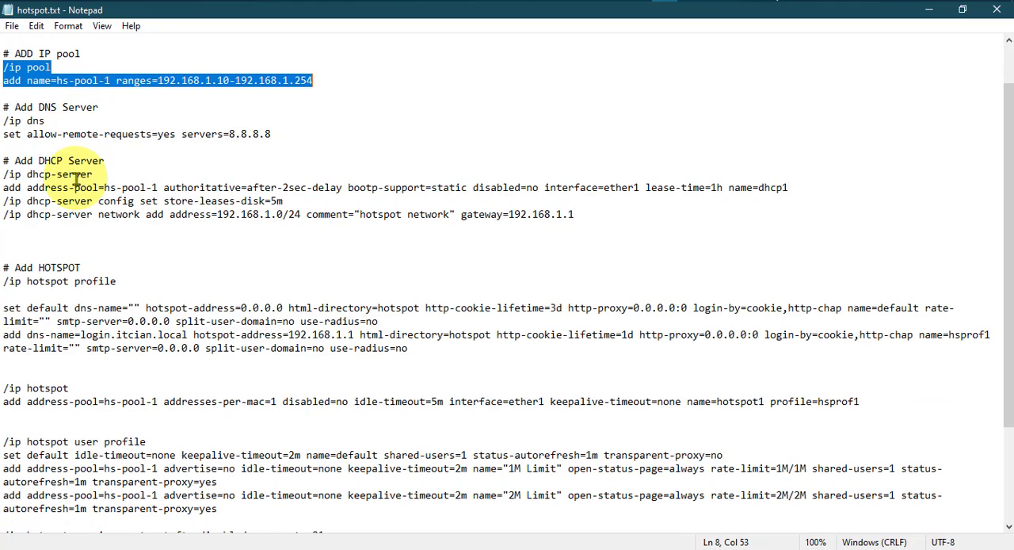
{"action": "left_click", "coordinate": [29, 120]}
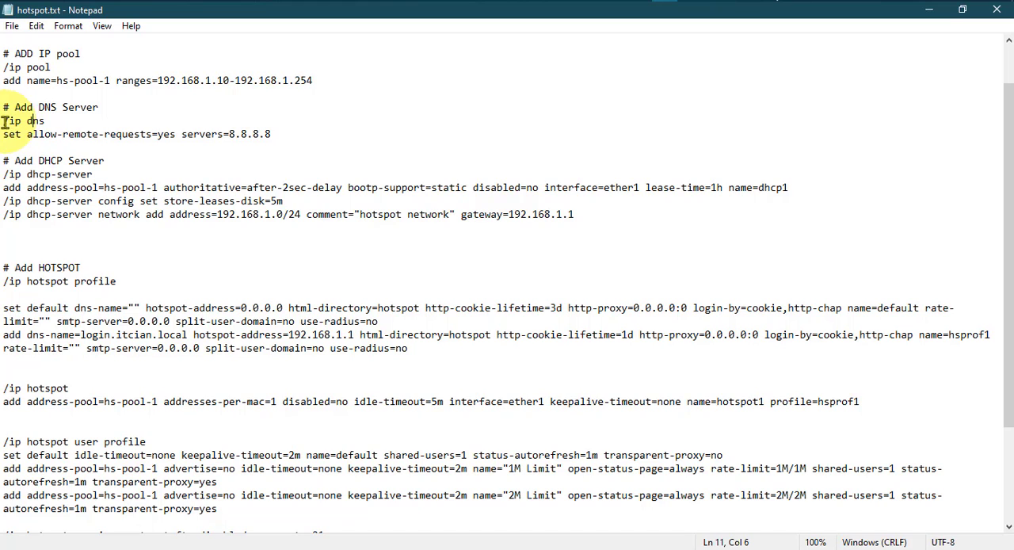
{"action": "left_click_drag", "start_coordinate": [4, 123], "coordinate": [275, 134]}
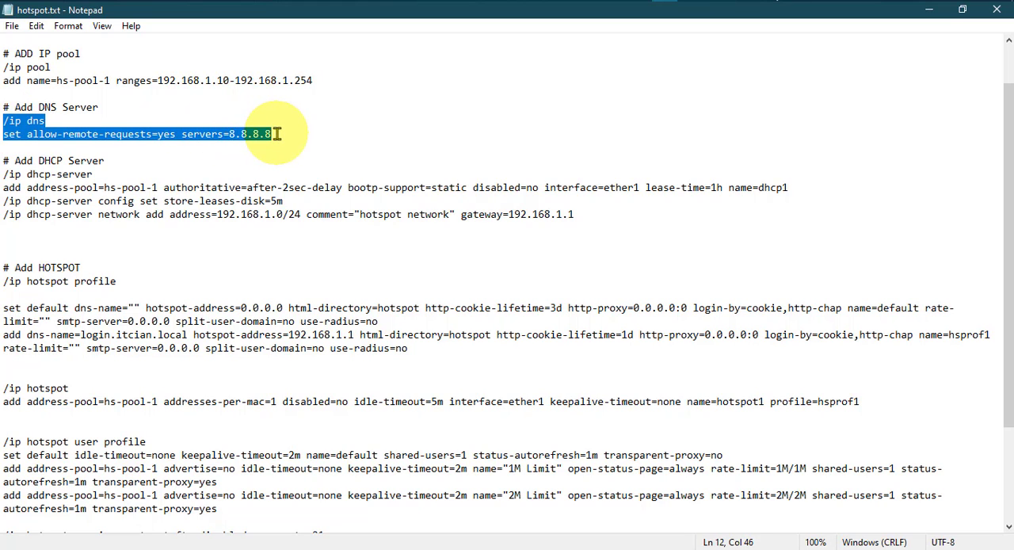
{"action": "right_click", "coordinate": [247, 128]}
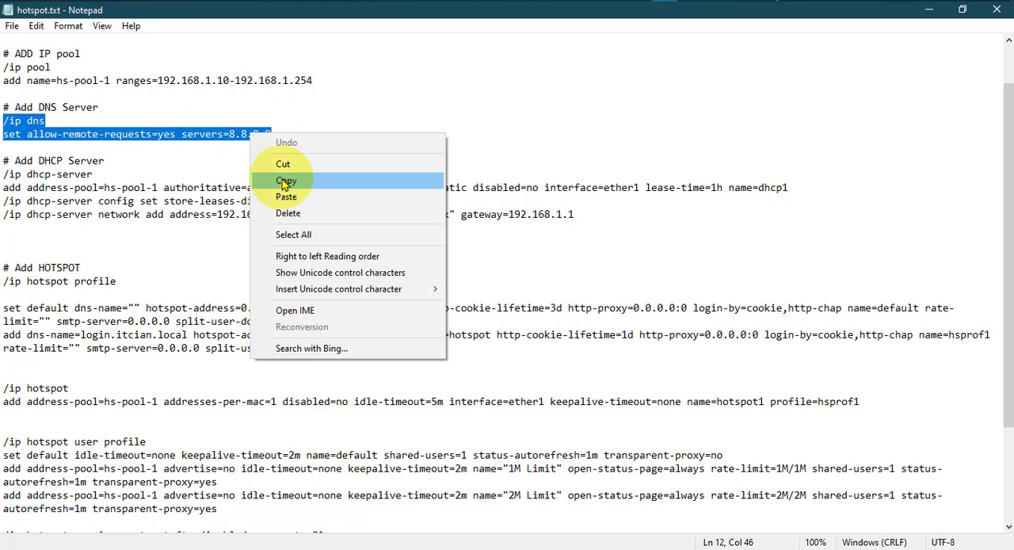
{"action": "left_click", "coordinate": [282, 177]}
{"action": "left_click", "coordinate": [689, 1]}
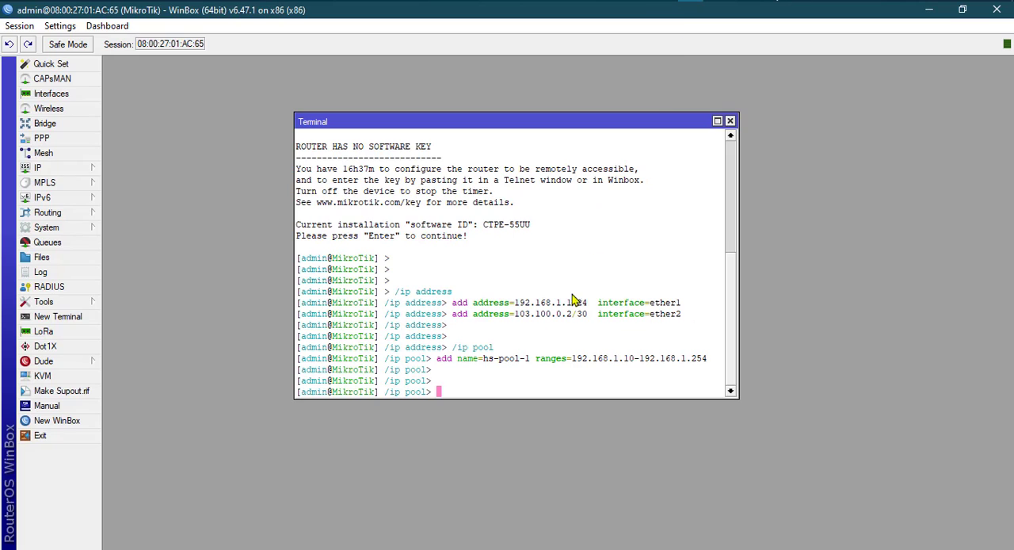
Paste and run the /ip dns commands, allowing remote requests and setting the DNS server to 8.8.8.8.
{"action": "right_click", "coordinate": [445, 390]}
{"action": "left_click", "coordinate": [481, 453]}
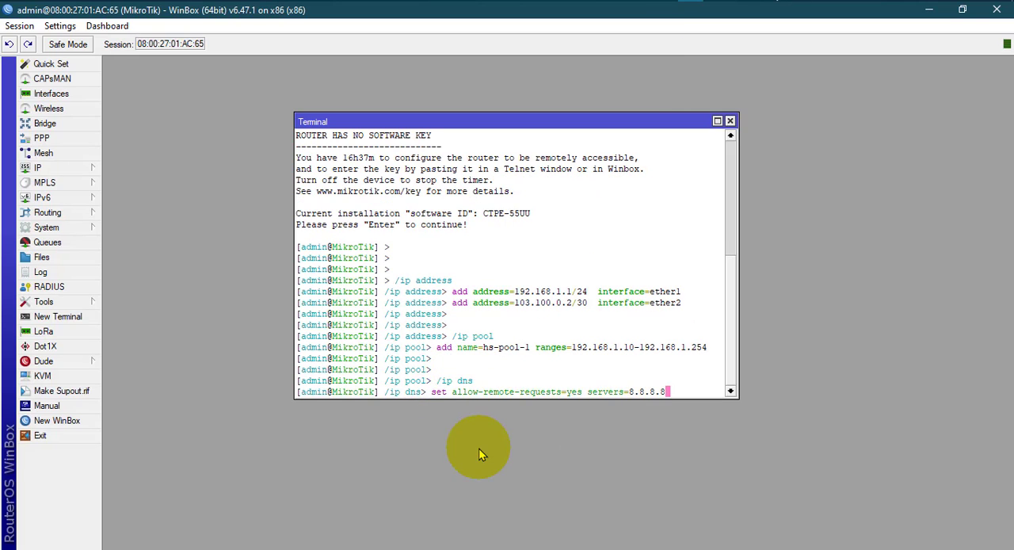
{"action": "key", "text": "Return"}
{"action": "key", "text": "Return"}
{"action": "key", "text": "Return"}
{"action": "key", "text": "Return"}
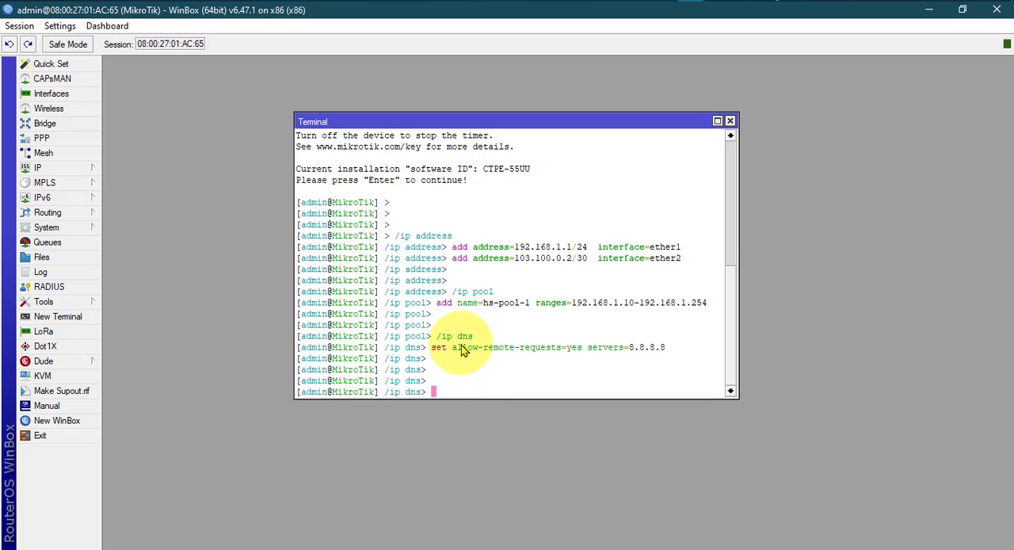
Add 4.2.2.2 as a second server in the router's DNS settings and save them.
{"action": "left_click", "coordinate": [56, 168]}
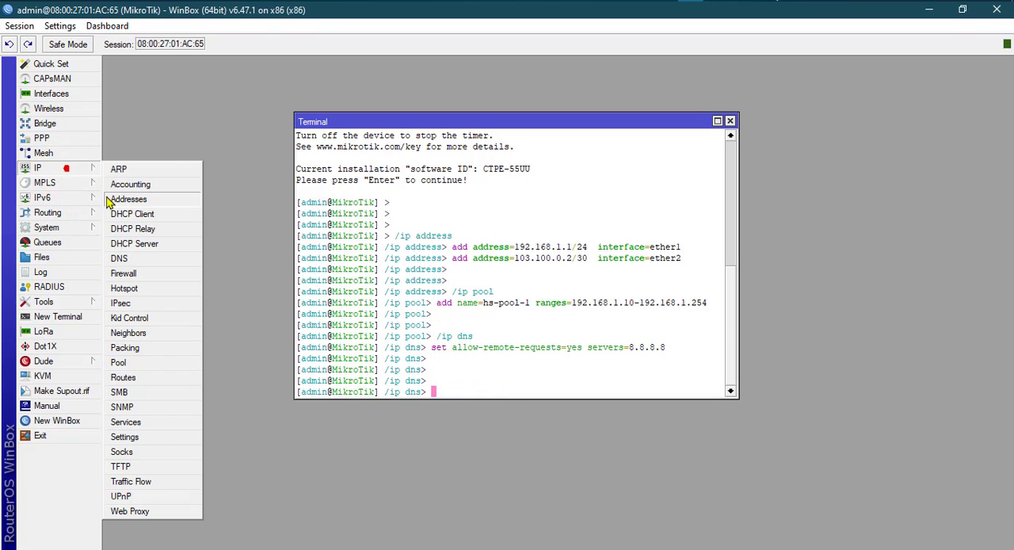
{"action": "left_click", "coordinate": [125, 261]}
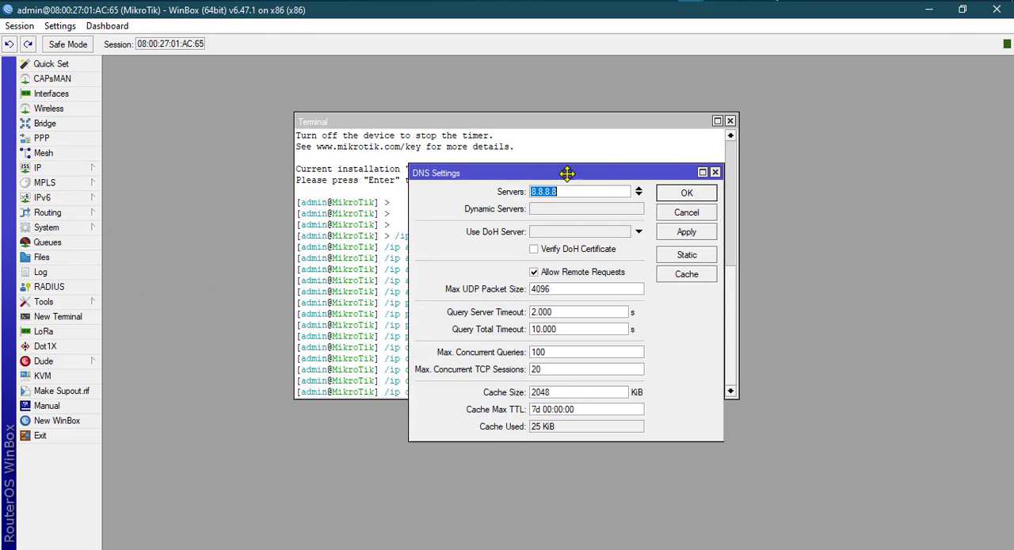
{"action": "left_click_drag", "start_coordinate": [570, 170], "coordinate": [398, 180]}
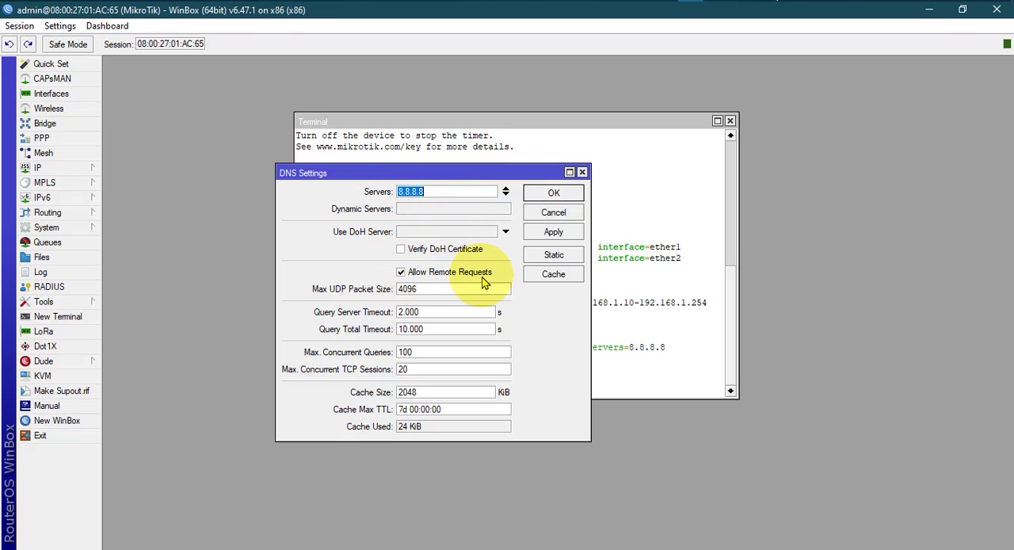
{"action": "left_click", "coordinate": [505, 191]}
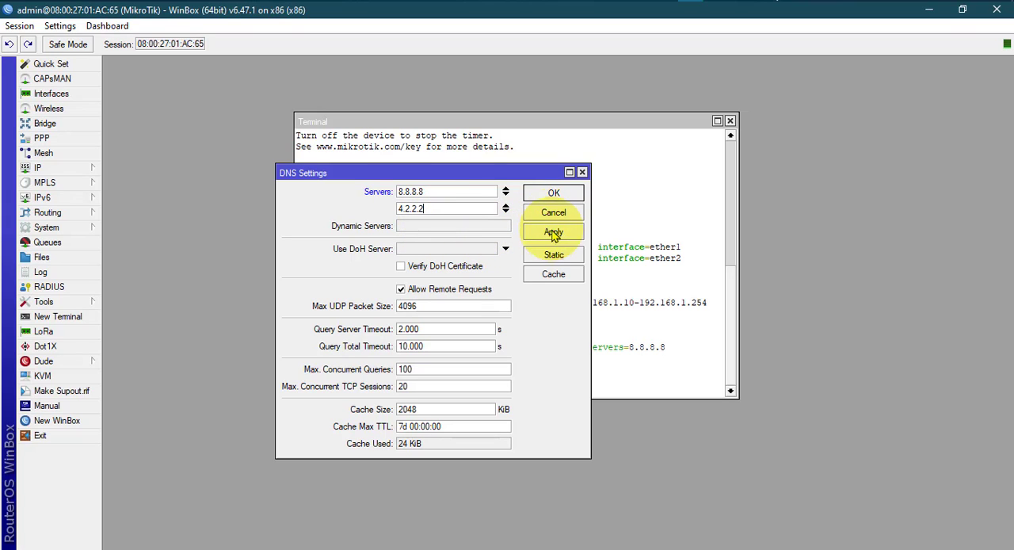
{"action": "left_click", "coordinate": [553, 192]}
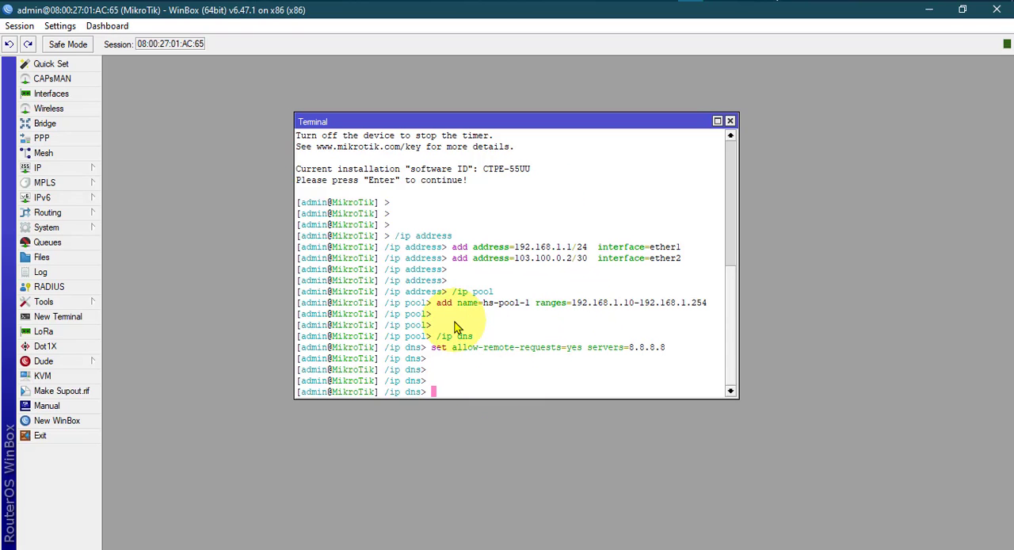
Review the DHCP server section in hotspot.txt, including the address pool, lease time, server name, network address and gateway.
{"action": "key", "text": "alt+Tab"}
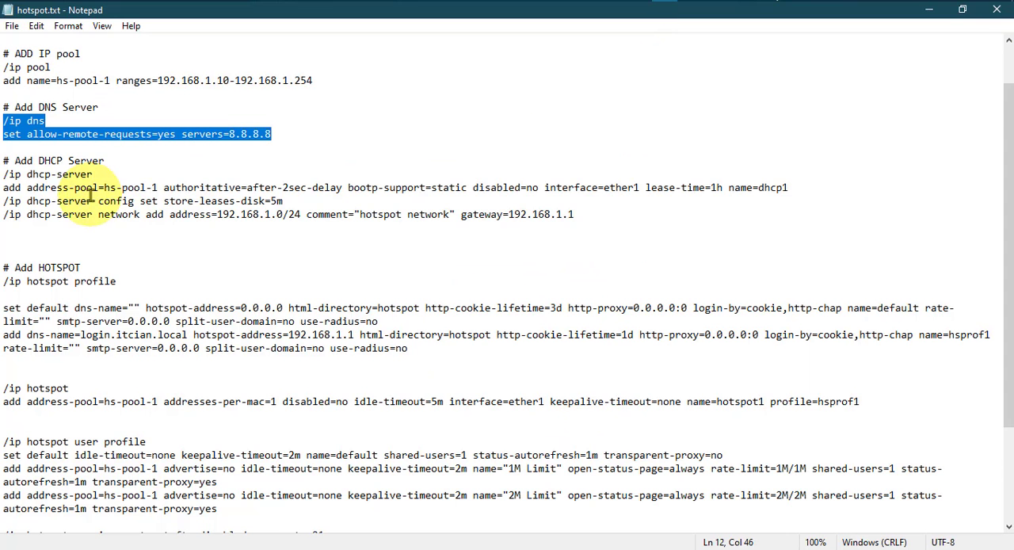
{"action": "scroll", "coordinate": [90, 194], "scroll_direction": "down", "scroll_amount": 2}
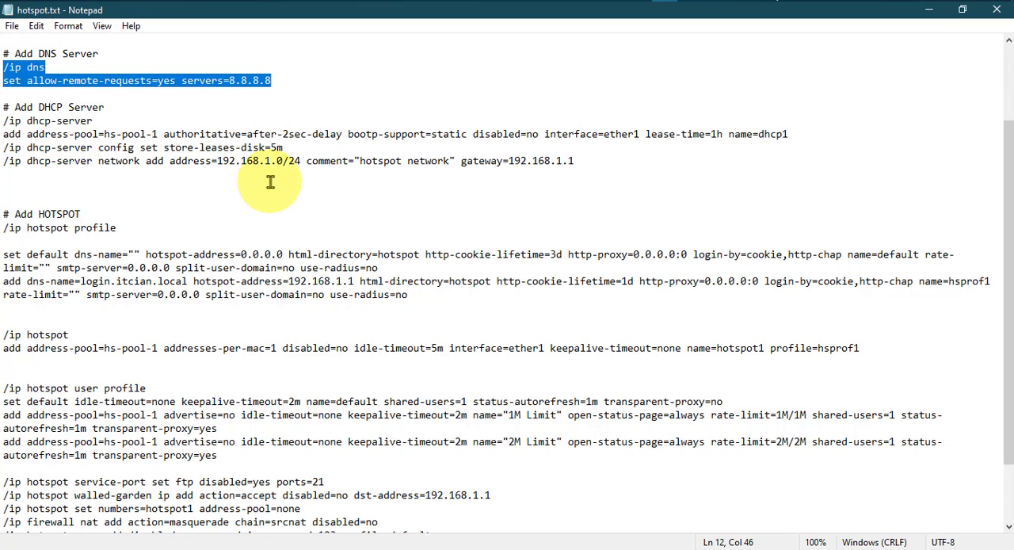
{"action": "left_click_drag", "start_coordinate": [506, 161], "coordinate": [576, 162]}
{"action": "left_click", "coordinate": [560, 161]}
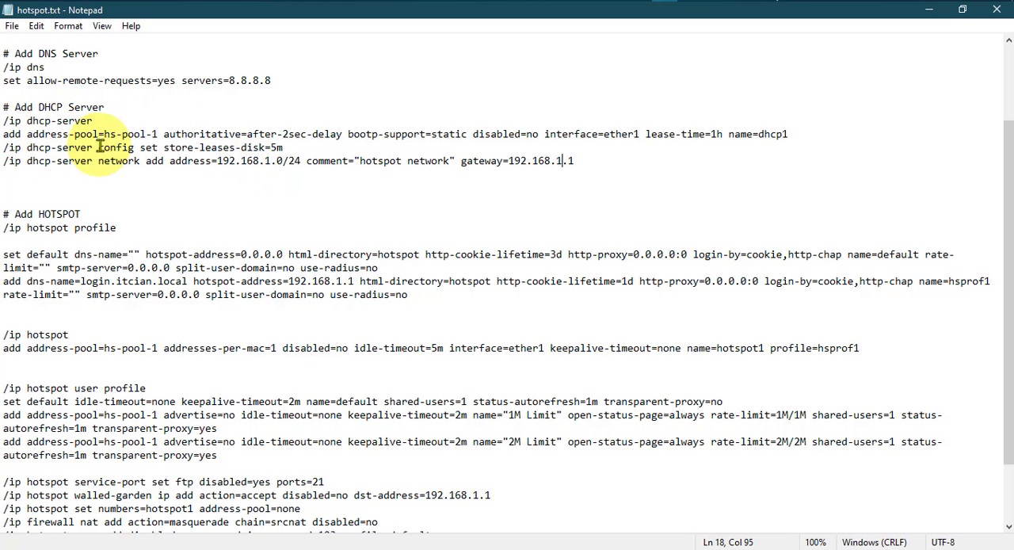
{"action": "left_click", "coordinate": [159, 134]}
{"action": "left_click_drag", "start_coordinate": [158, 133], "coordinate": [3, 134]}
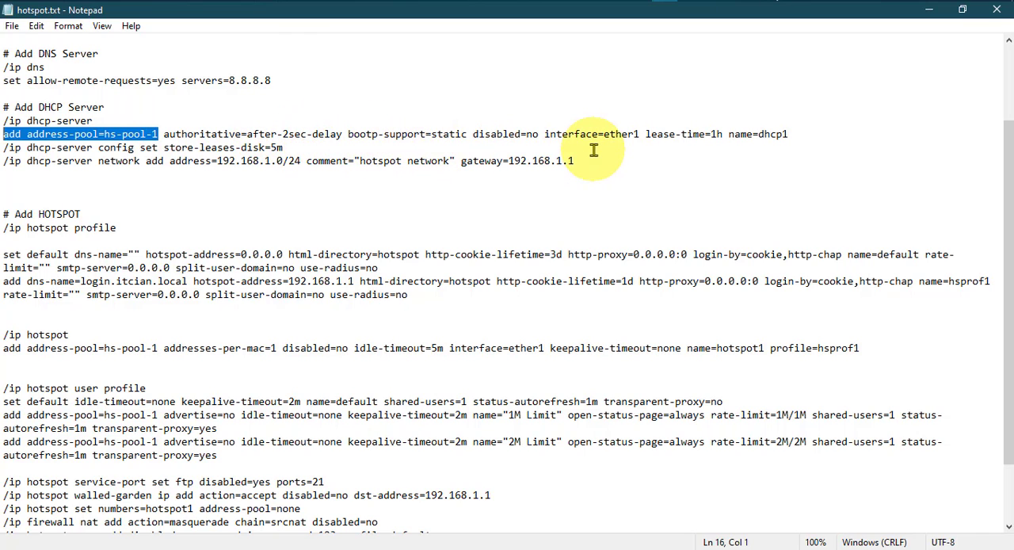
{"action": "left_click_drag", "start_coordinate": [644, 134], "coordinate": [648, 145]}
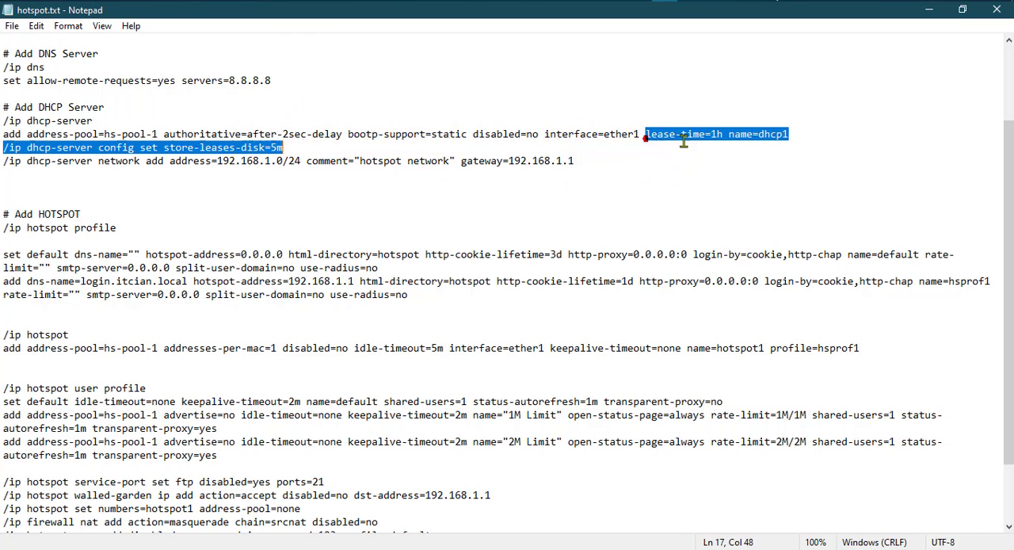
{"action": "left_click", "coordinate": [732, 134]}
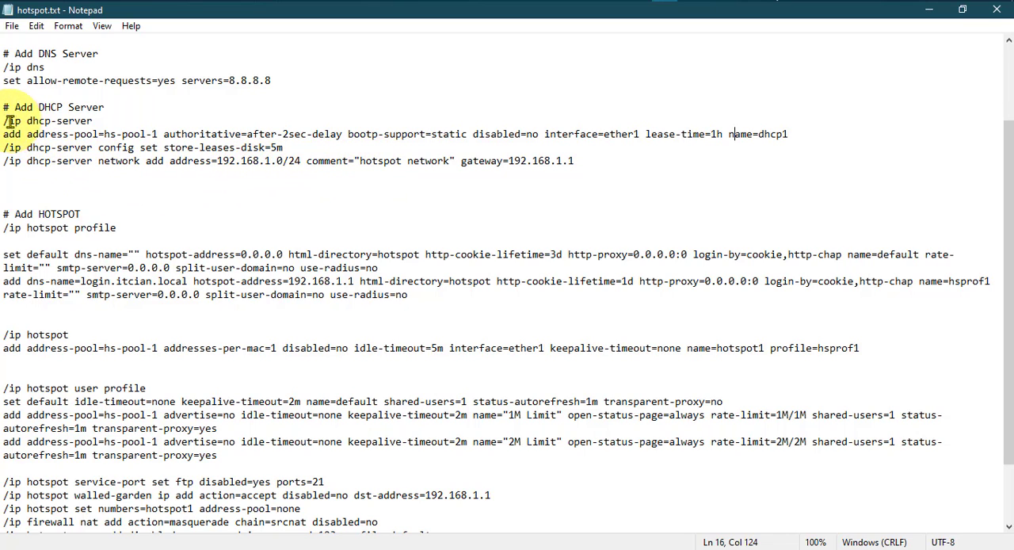
Copy the /ip dhcp-server section, including its config and network lines, from hotspot.txt and run it in the WinBox terminal.
{"action": "left_click_drag", "start_coordinate": [6, 120], "coordinate": [586, 161]}
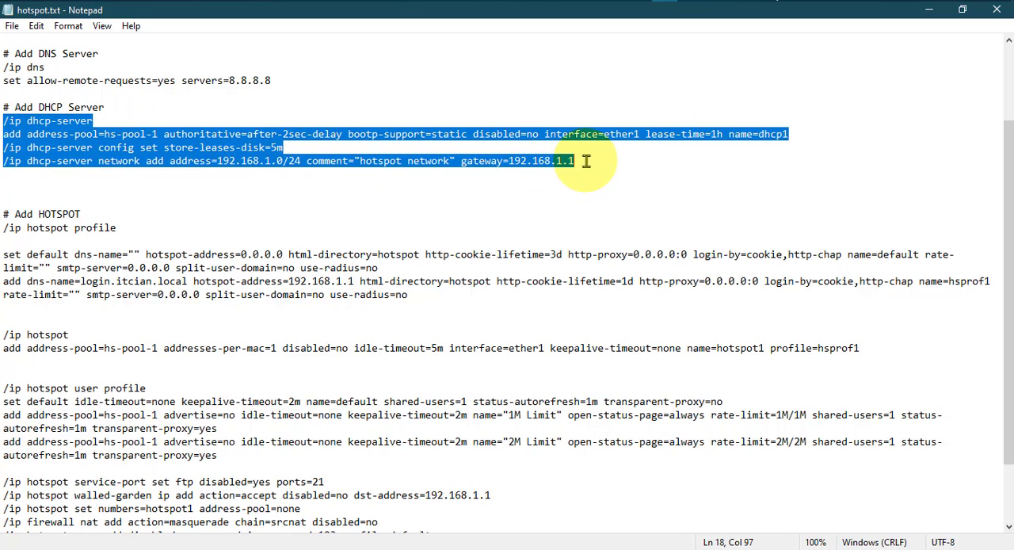
{"action": "right_click", "coordinate": [420, 162]}
{"action": "left_click", "coordinate": [454, 207]}
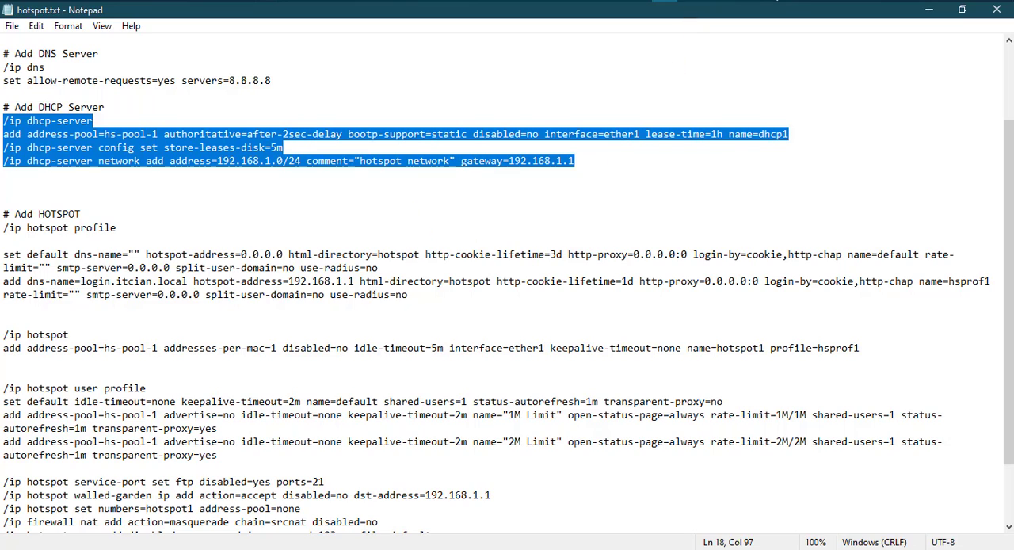
{"action": "key", "text": "alt+Tab"}
{"action": "right_click", "coordinate": [444, 392]}
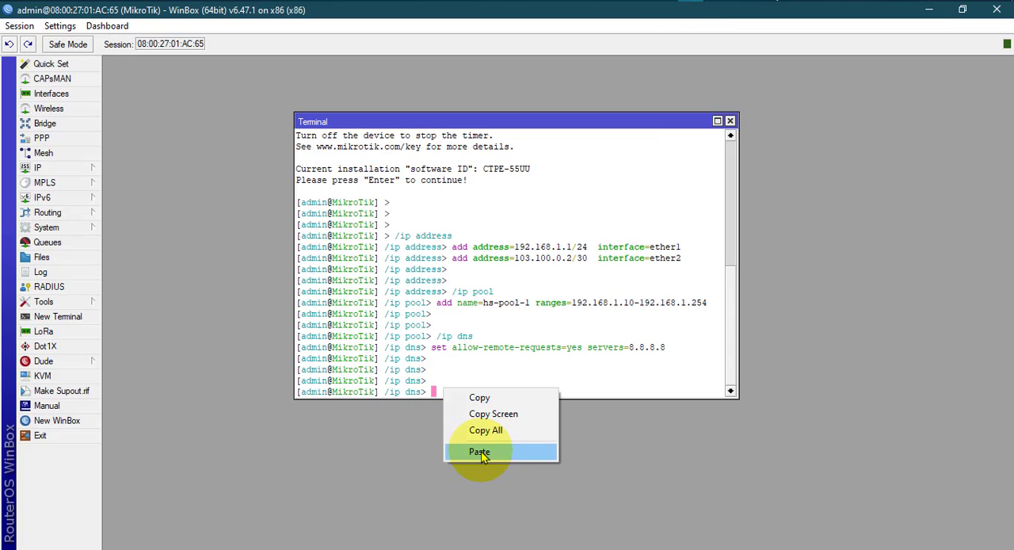
{"action": "left_click", "coordinate": [418, 449]}
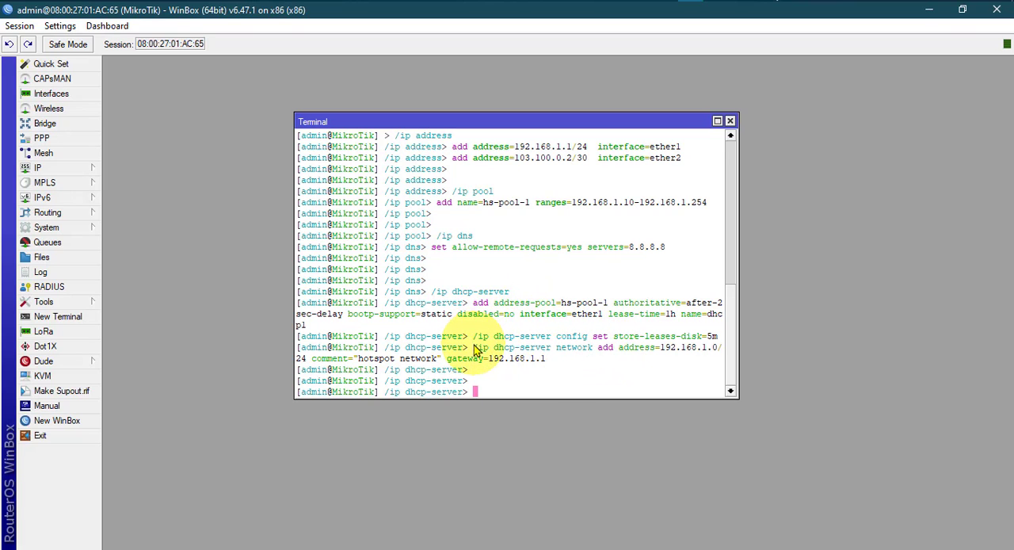
Reposition the terminal window slightly and widen it.
{"action": "left_click_drag", "start_coordinate": [448, 118], "coordinate": [407, 118]}
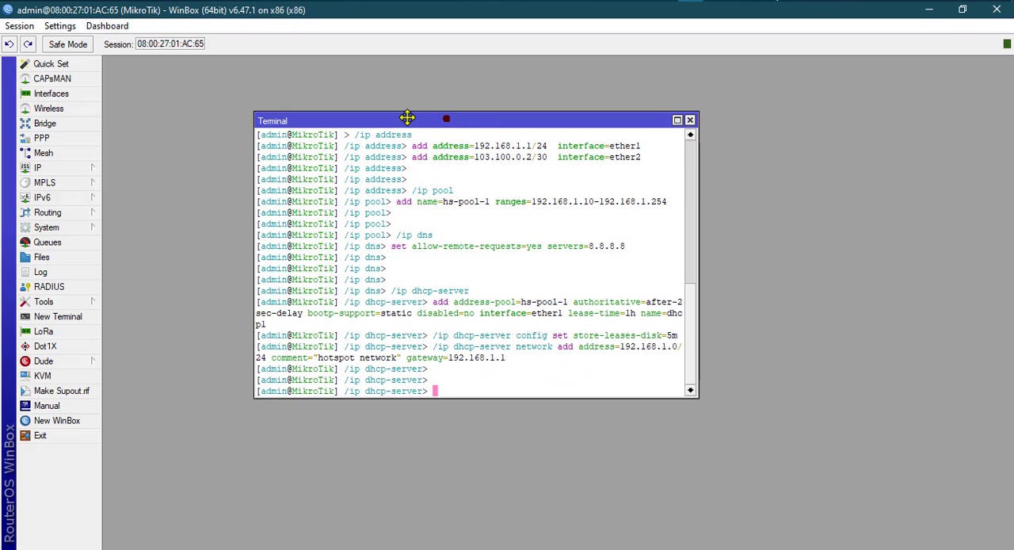
{"action": "left_click_drag", "start_coordinate": [699, 247], "coordinate": [768, 249]}
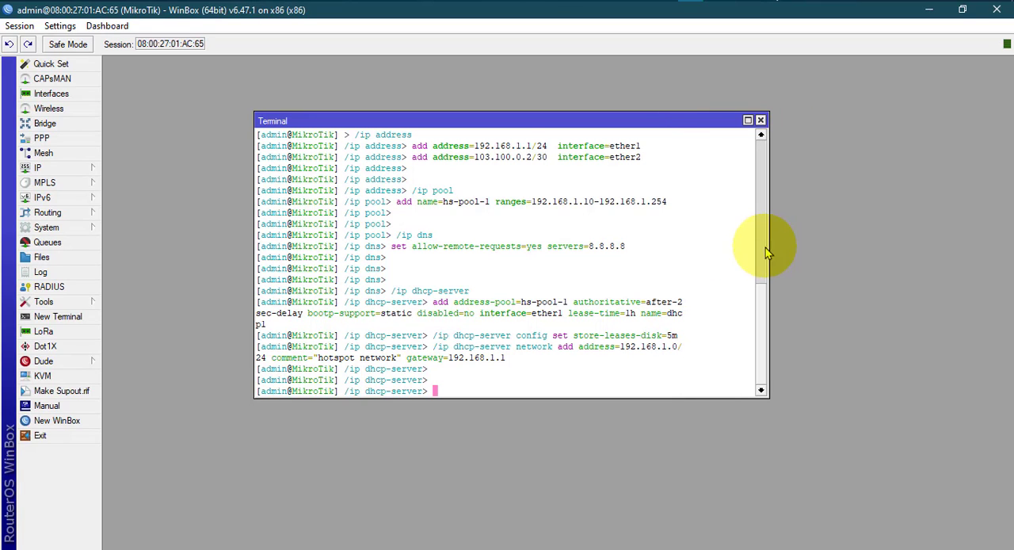
{"action": "left_click_drag", "start_coordinate": [491, 123], "coordinate": [491, 122]}
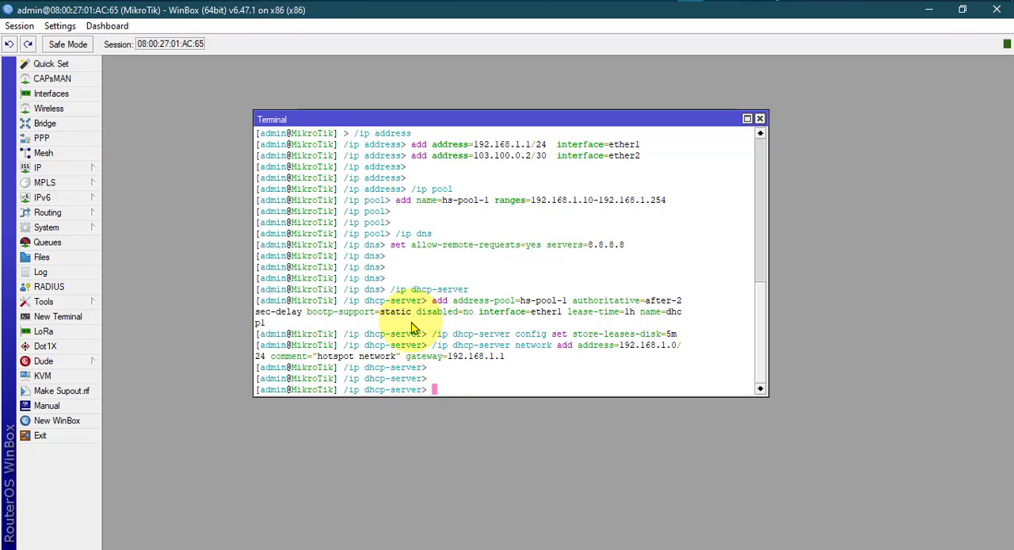
Open the router's DHCP server list and compare the dhcp1 entry with its name parameter in hotspot.txt.
{"action": "left_click", "coordinate": [92, 168]}
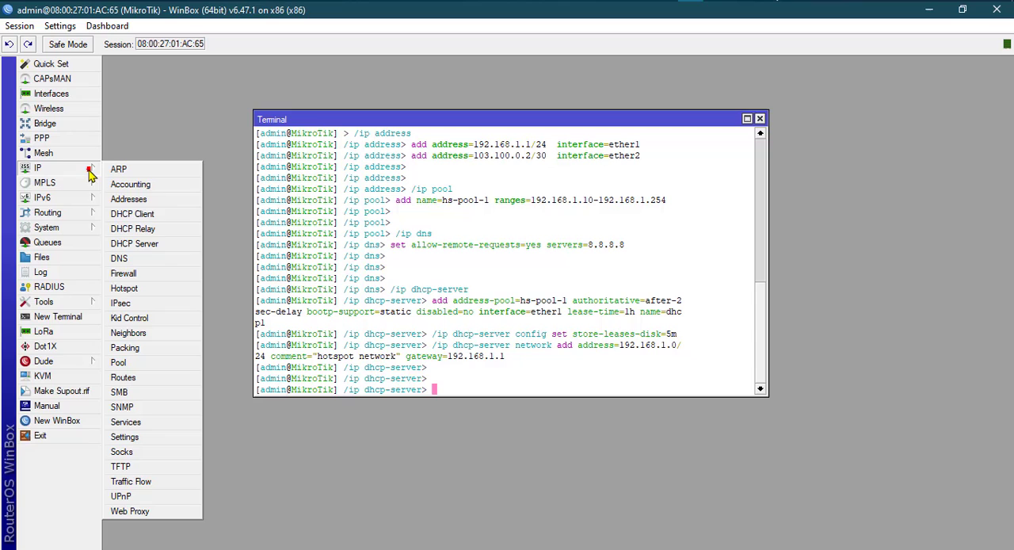
{"action": "left_click", "coordinate": [136, 241]}
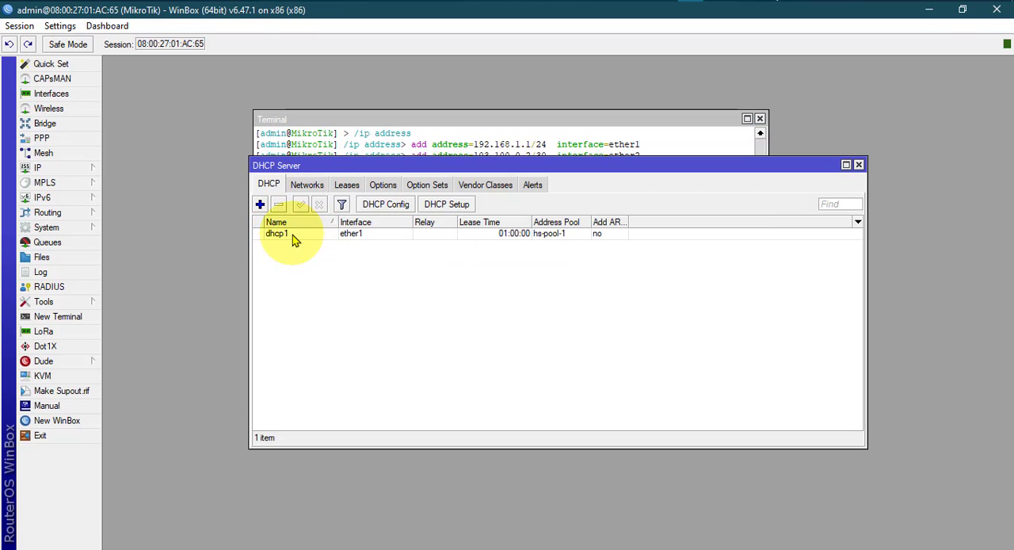
{"action": "left_click", "coordinate": [665, 1]}
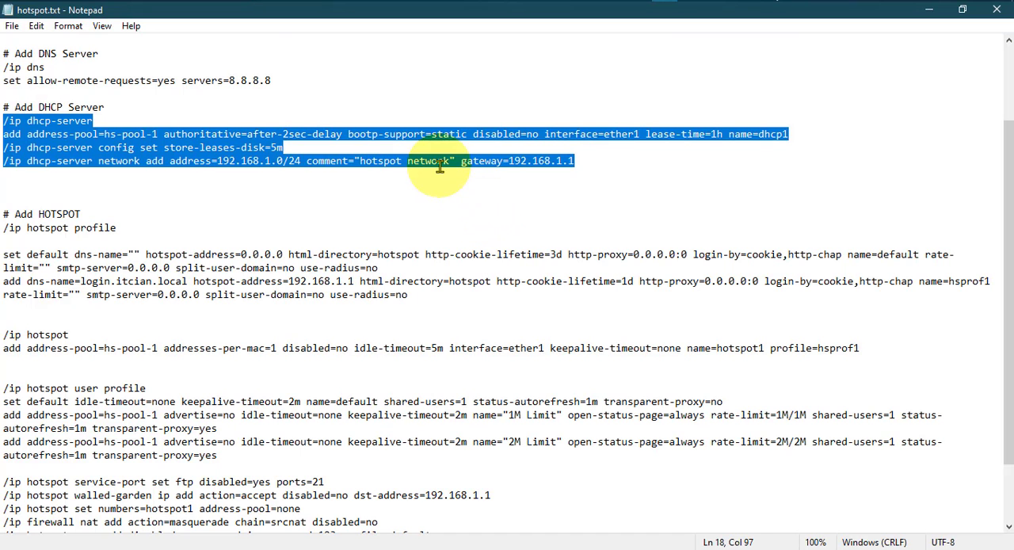
{"action": "left_click", "coordinate": [439, 163]}
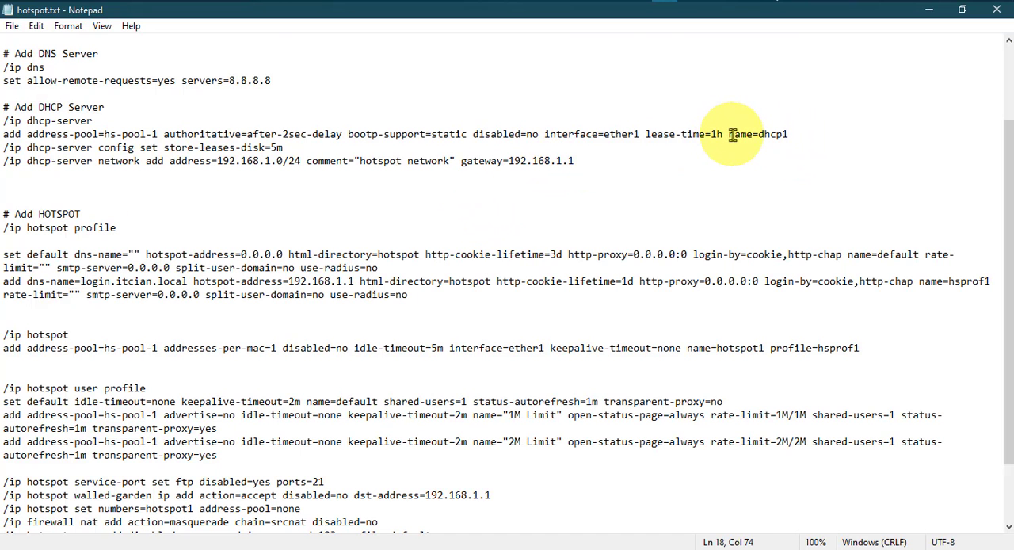
{"action": "left_click_drag", "start_coordinate": [729, 135], "coordinate": [770, 135]}
{"action": "left_click_drag", "start_coordinate": [727, 135], "coordinate": [767, 138]}
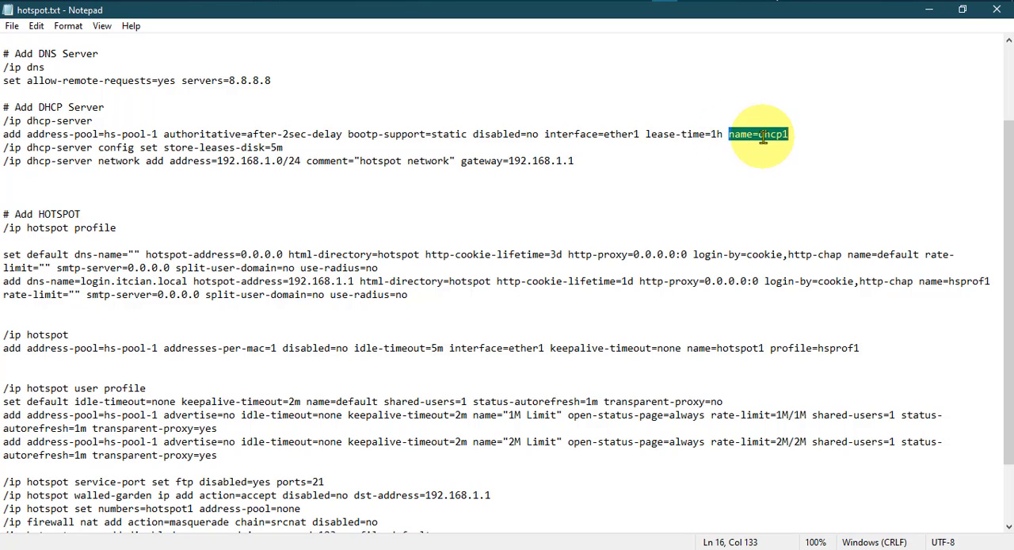
{"action": "left_click", "coordinate": [763, 136]}
{"action": "left_click", "coordinate": [692, 1]}
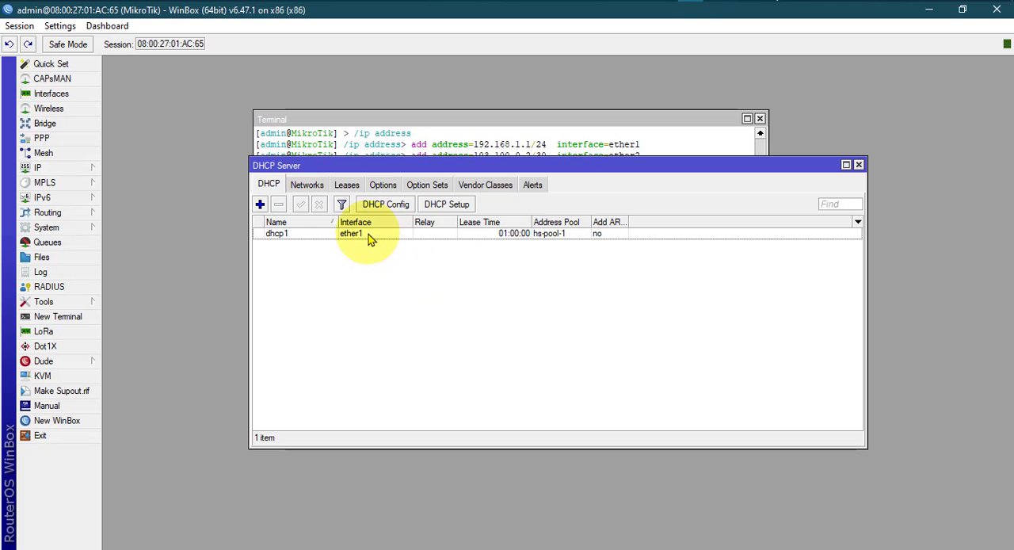
Open the dhcp1 server's settings and compare them with the lease-time and network address parameters in hotspot.txt.
{"action": "double_click", "coordinate": [370, 236]}
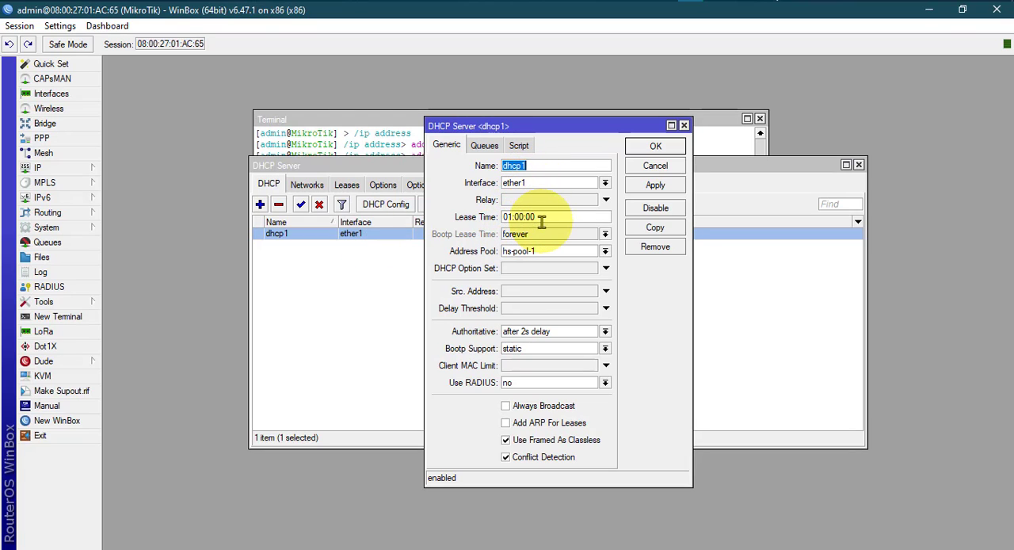
{"action": "left_click", "coordinate": [664, 2]}
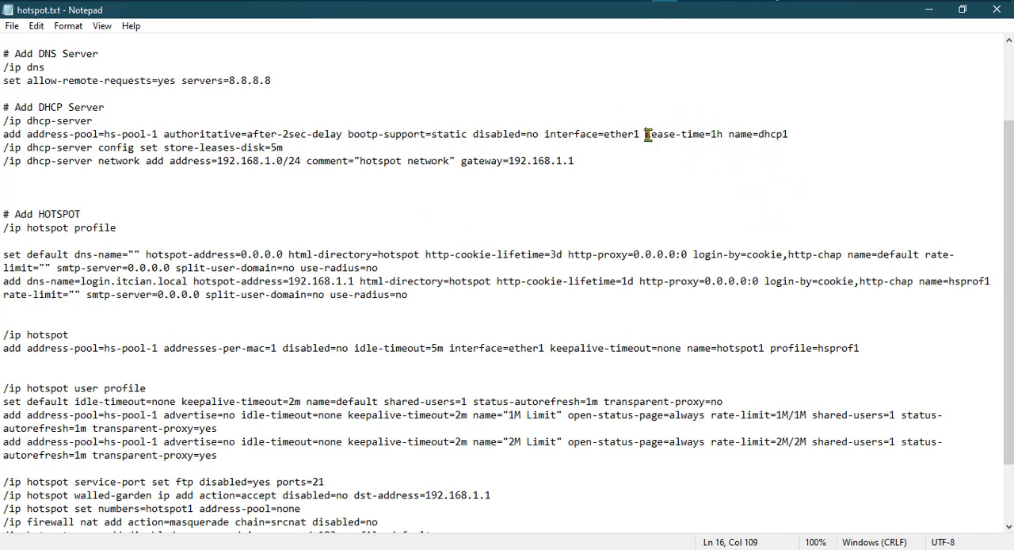
{"action": "left_click_drag", "start_coordinate": [648, 134], "coordinate": [723, 136]}
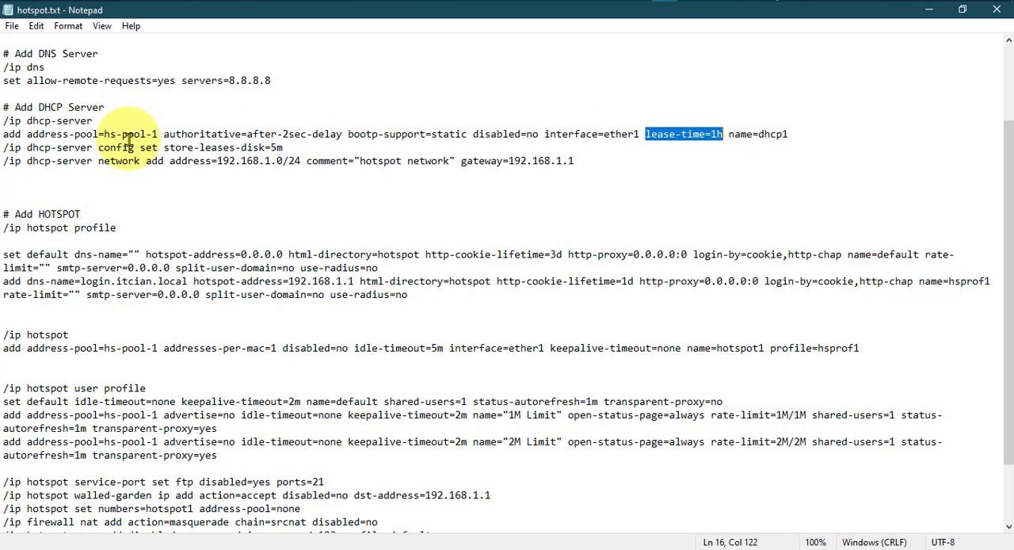
{"action": "left_click", "coordinate": [712, 135]}
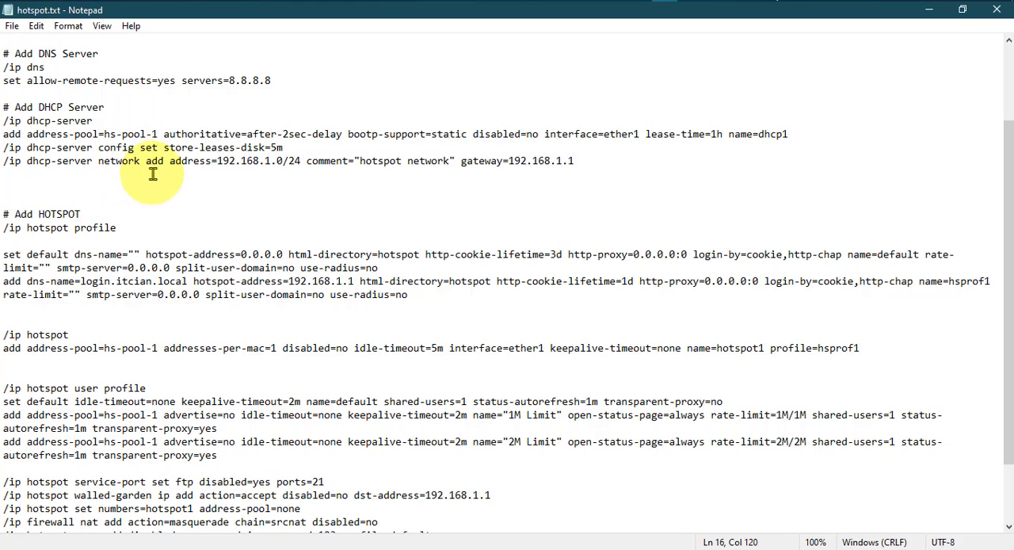
{"action": "left_click_drag", "start_coordinate": [146, 166], "coordinate": [169, 165]}
{"action": "left_click", "coordinate": [272, 165]}
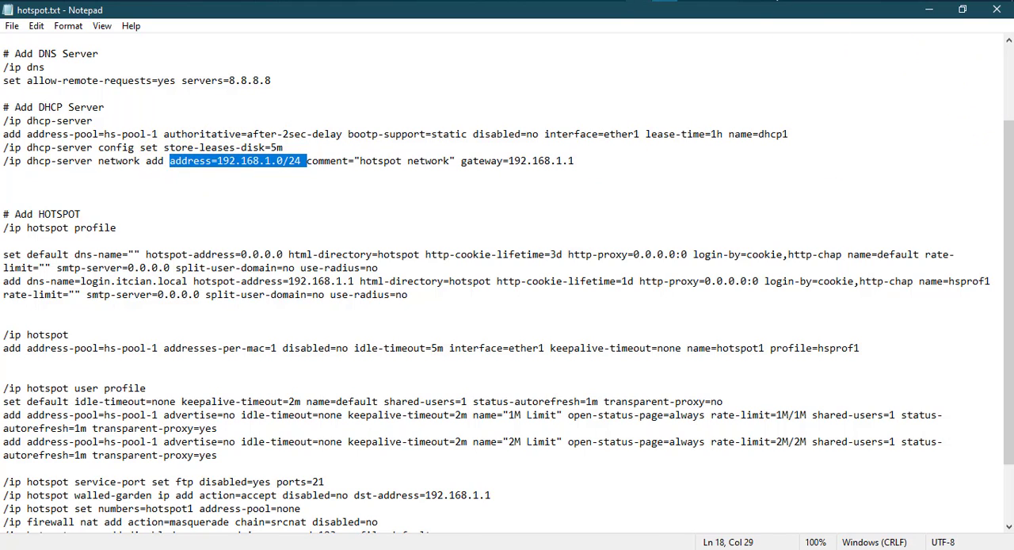
{"action": "left_click", "coordinate": [664, 1]}
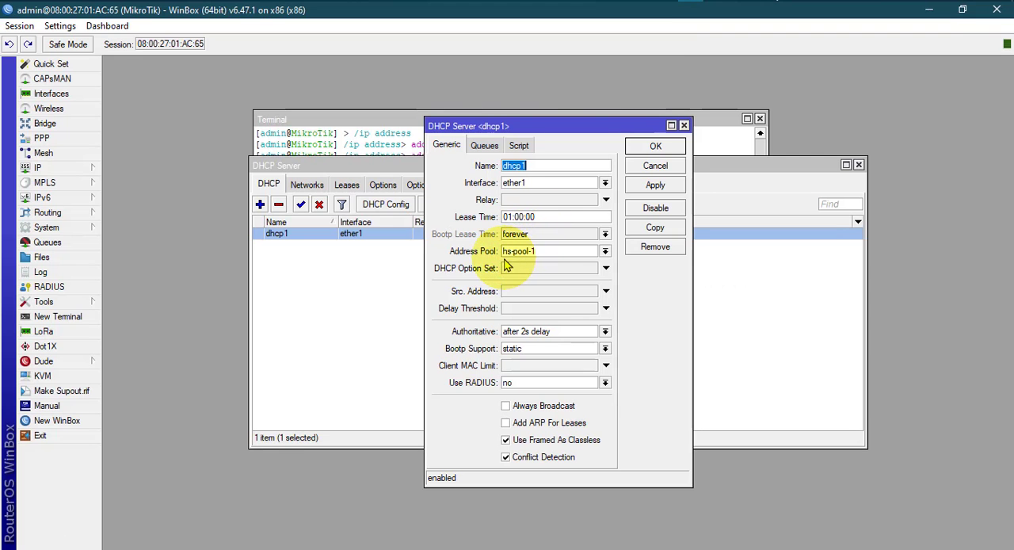
Select hs-pool-1 as dhcp1's address pool, look through its queue and script settings, and save and close the DHCP server windows.
{"action": "left_click", "coordinate": [604, 251]}
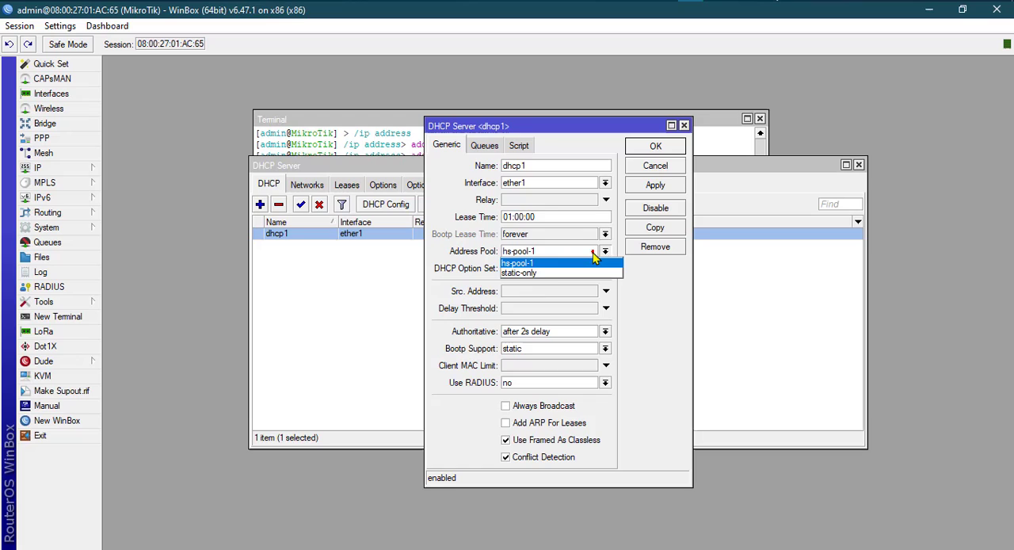
{"action": "left_click", "coordinate": [526, 262]}
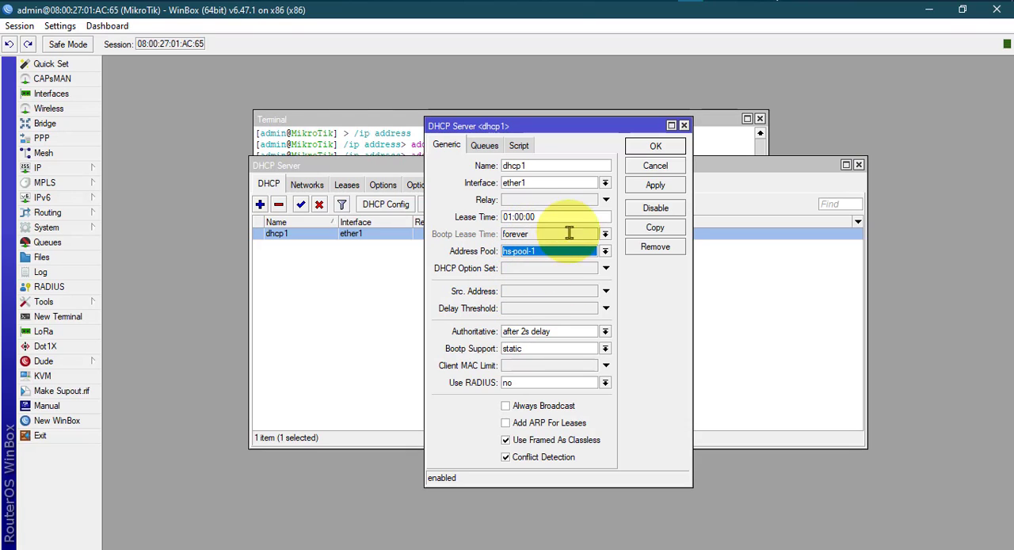
{"action": "left_click", "coordinate": [485, 146]}
{"action": "left_click", "coordinate": [519, 146]}
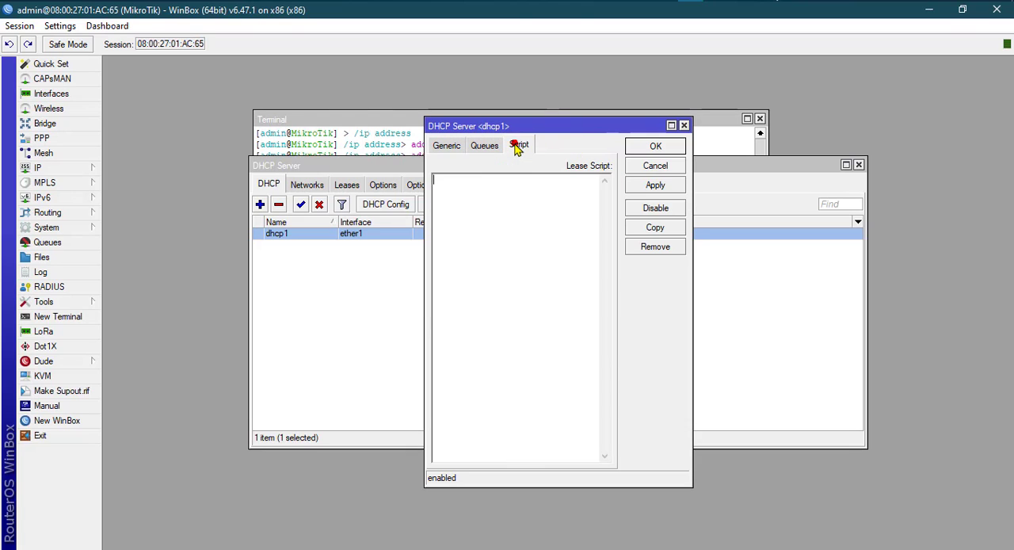
{"action": "left_click", "coordinate": [446, 145]}
{"action": "left_click", "coordinate": [655, 146]}
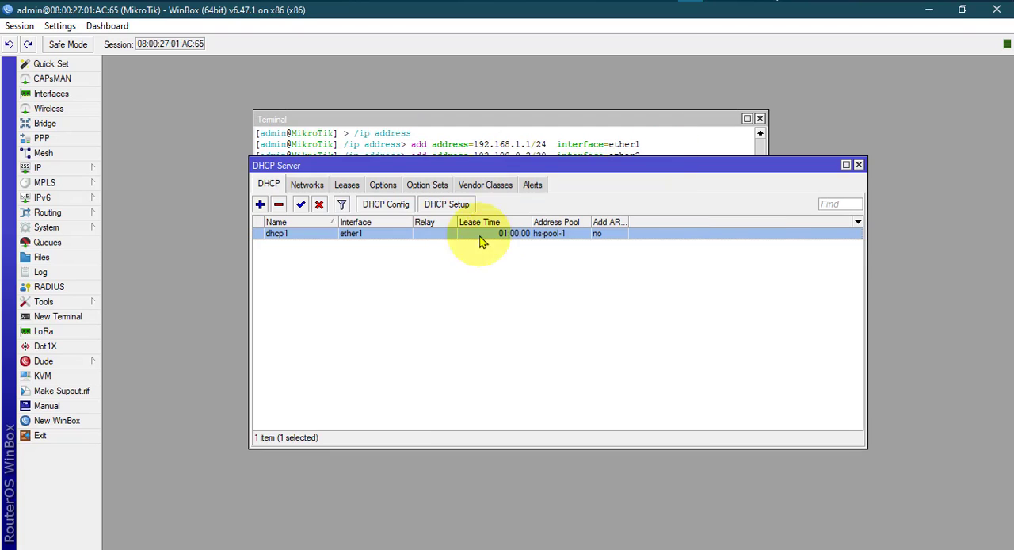
{"action": "left_click", "coordinate": [859, 165]}
Review the full Add HOTSPOT command block in hotspot.txt, from the hotspot profile through the hotspot users.
{"action": "left_click", "coordinate": [681, 5]}
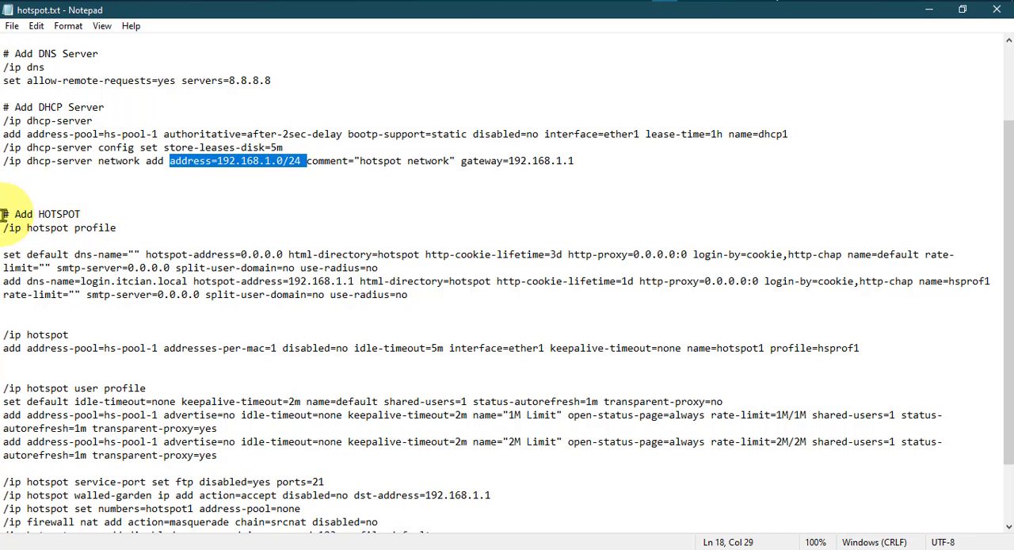
{"action": "left_click_drag", "start_coordinate": [3, 214], "coordinate": [573, 485]}
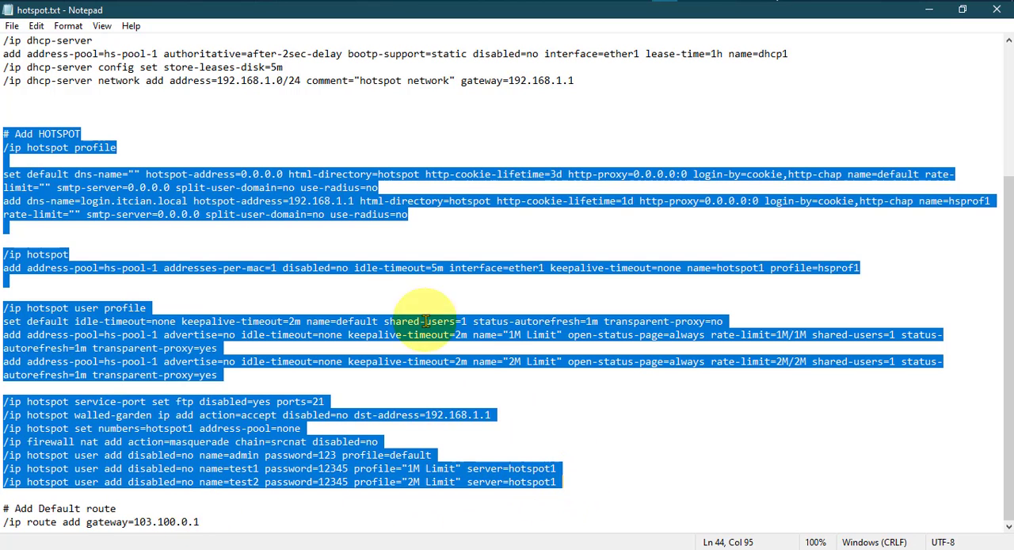
{"action": "left_click", "coordinate": [44, 147]}
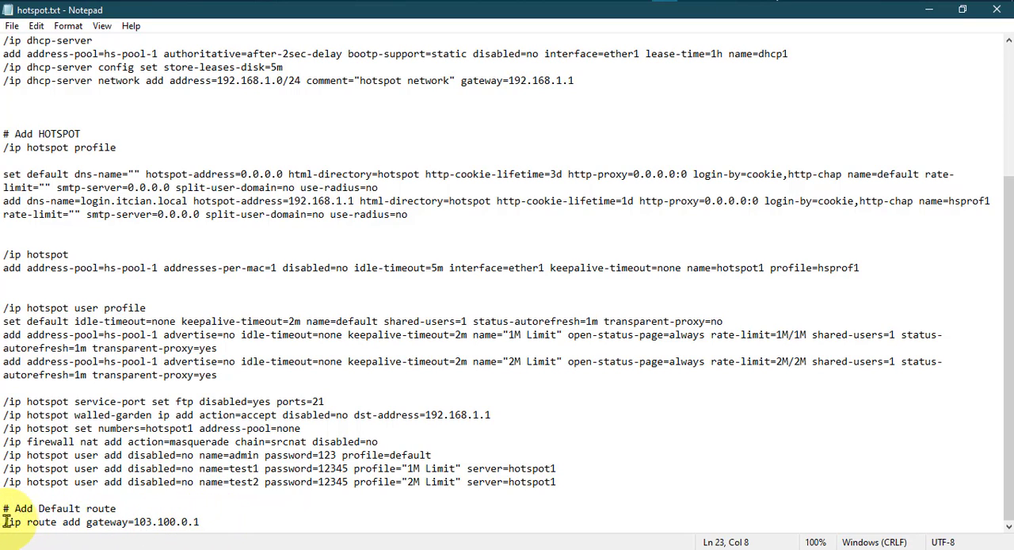
Copy the default route command "/ip route add gateway=103.100.0.1" from hotspot.txt and run it in the WinBox terminal.
{"action": "left_click_drag", "start_coordinate": [4, 522], "coordinate": [253, 521]}
{"action": "key", "text": "ctrl+c"}
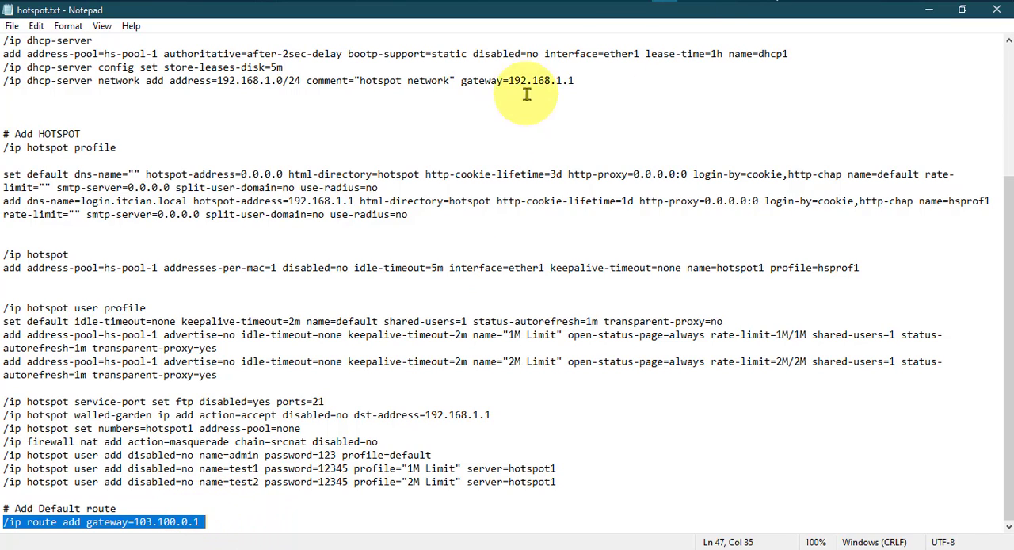
{"action": "key", "text": "alt+Tab"}
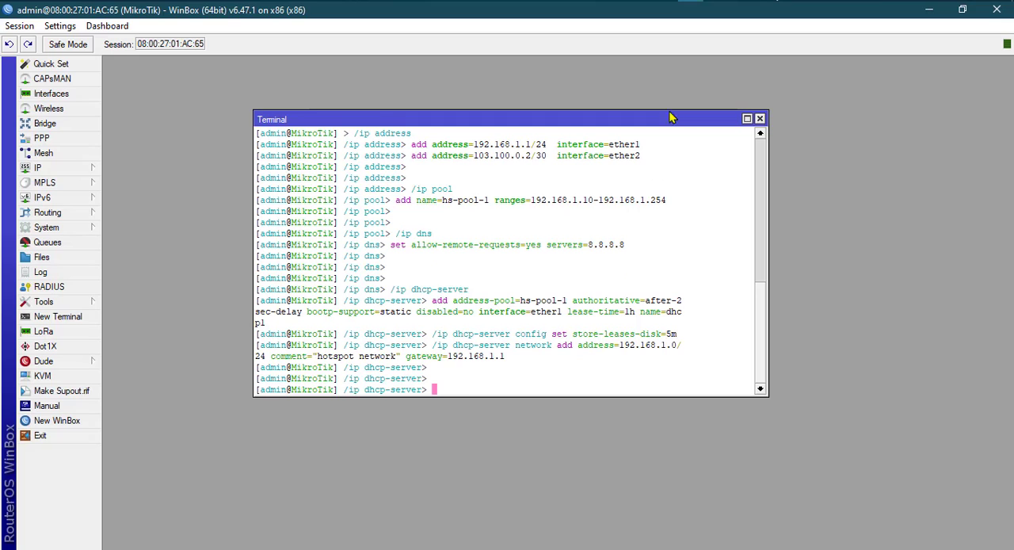
{"action": "right_click", "coordinate": [442, 391]}
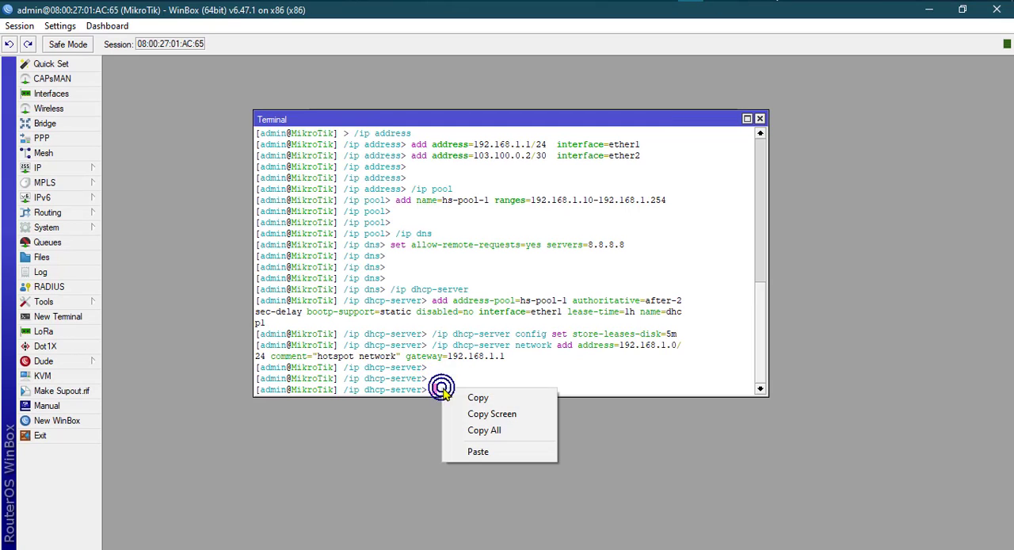
{"action": "left_click", "coordinate": [473, 449]}
{"action": "key", "text": "Return"}
{"action": "key", "text": "Return"}
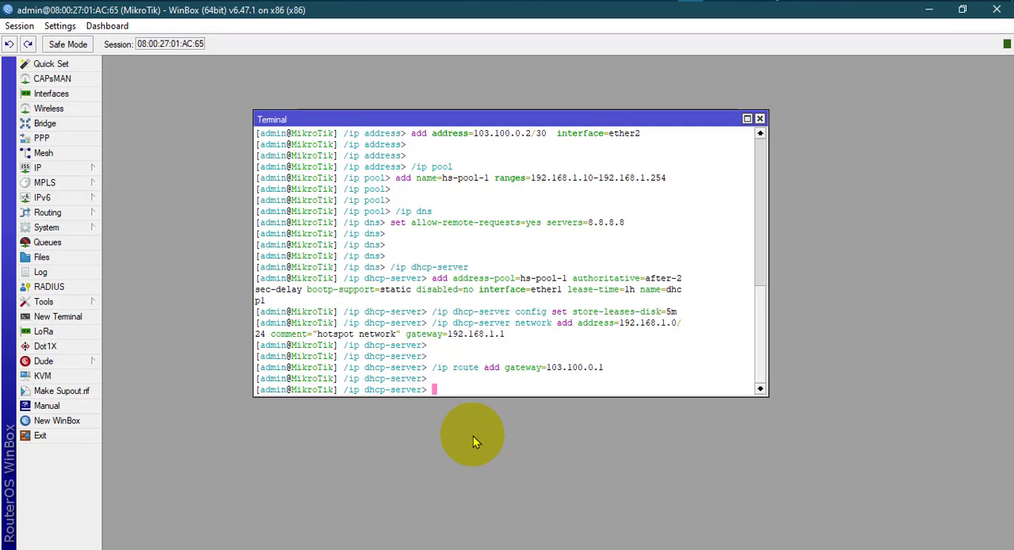
Open the 0.0.0.0/0 entry in the router's route list, check its gateway, and close the route windows.
{"action": "left_click", "coordinate": [80, 173]}
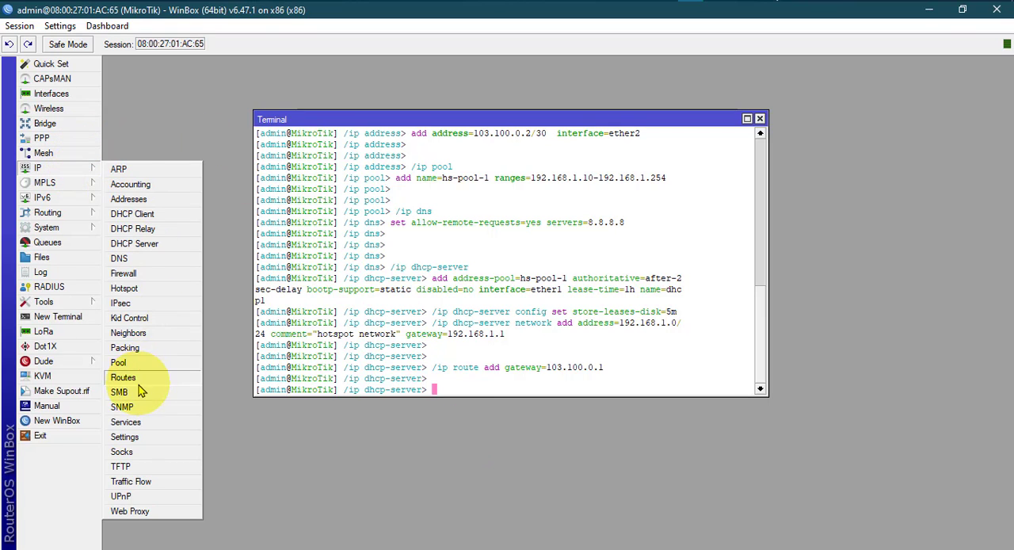
{"action": "left_click", "coordinate": [126, 378]}
{"action": "left_click_drag", "start_coordinate": [445, 171], "coordinate": [414, 164]}
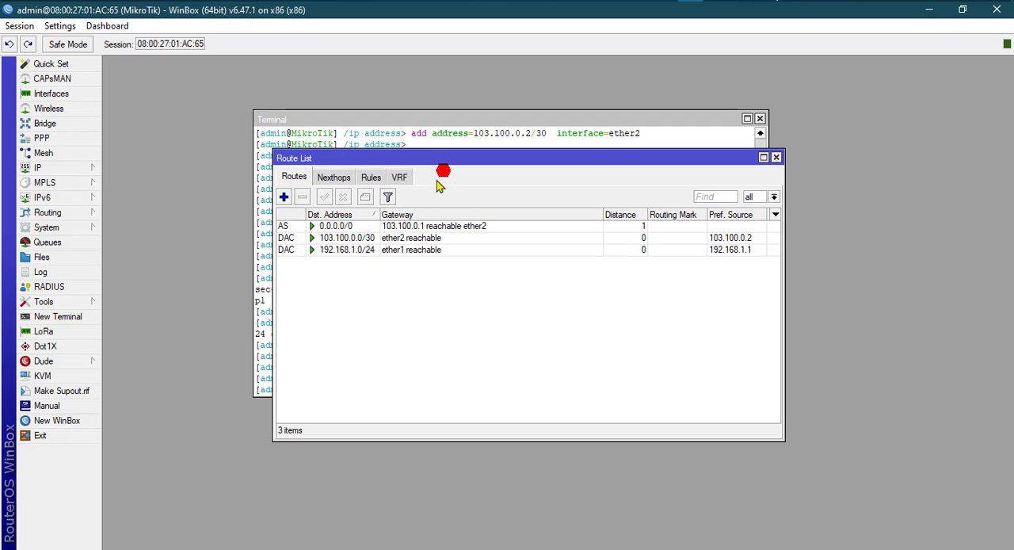
{"action": "left_click", "coordinate": [403, 226]}
{"action": "double_click", "coordinate": [450, 227]}
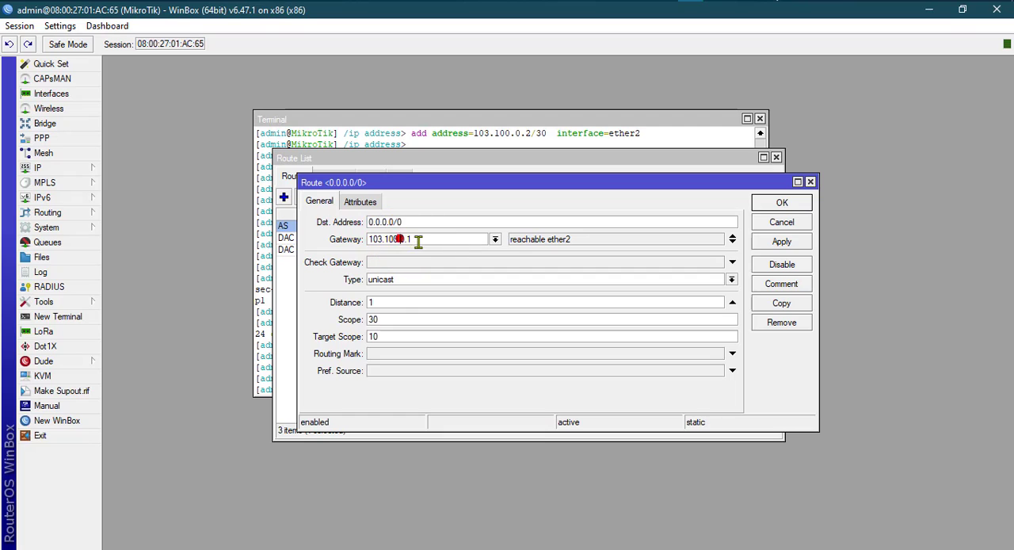
{"action": "left_click_drag", "start_coordinate": [414, 240], "coordinate": [362, 239]}
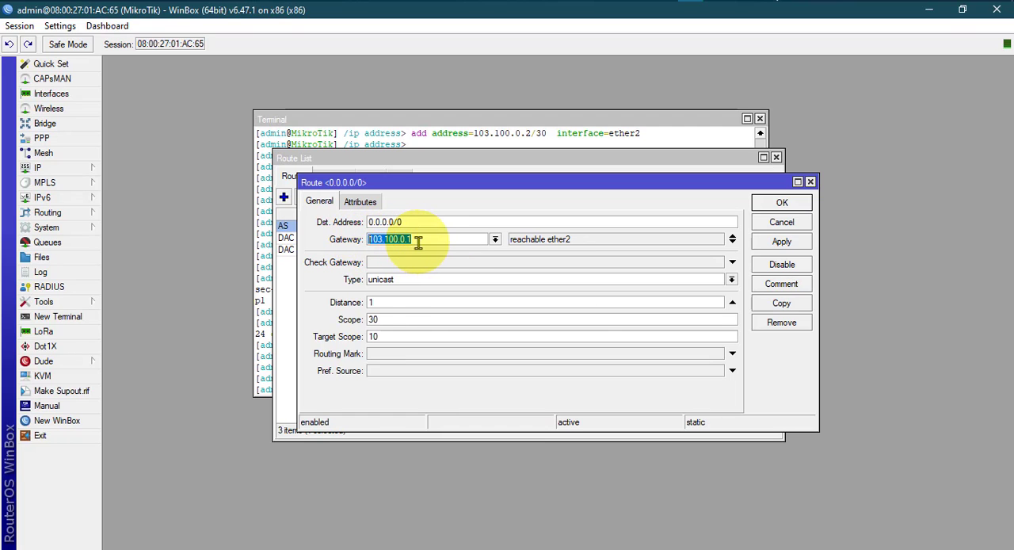
{"action": "left_click", "coordinate": [419, 240]}
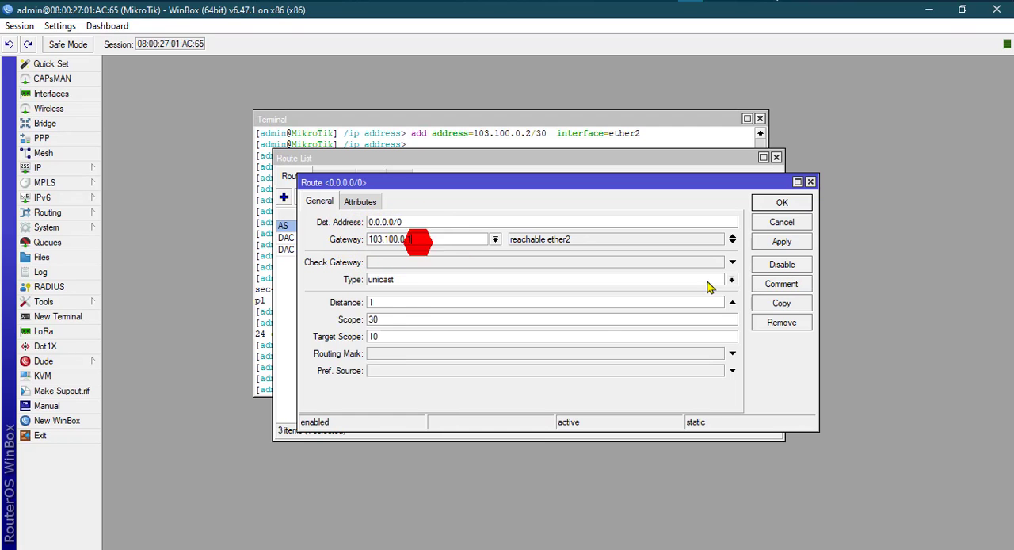
{"action": "left_click", "coordinate": [784, 228]}
{"action": "left_click", "coordinate": [776, 157]}
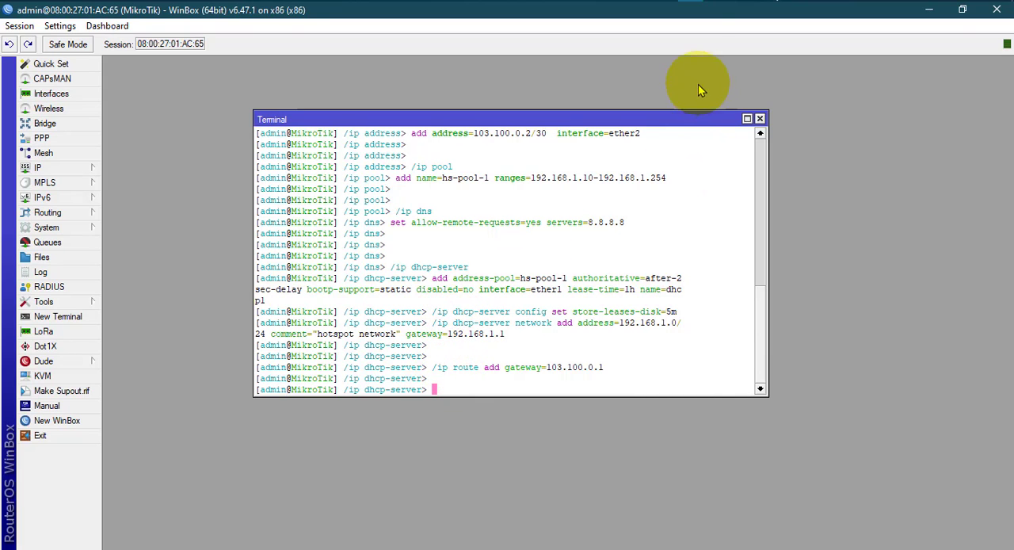
Switch to hotspot.txt and examine the "/ip hotspot profile" commands with their default and hsprof1 entries.
{"action": "left_click", "coordinate": [665, 0]}
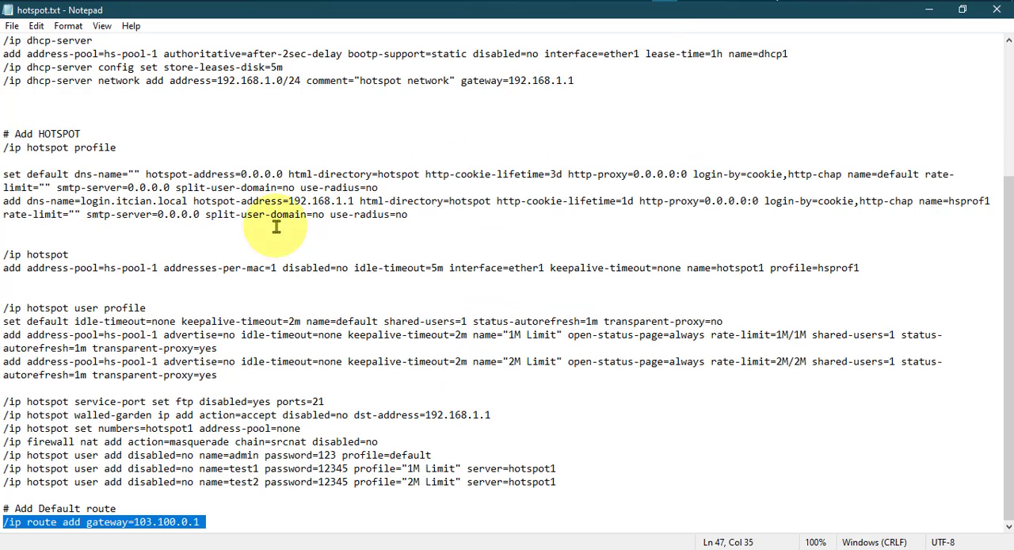
{"action": "left_click", "coordinate": [68, 246]}
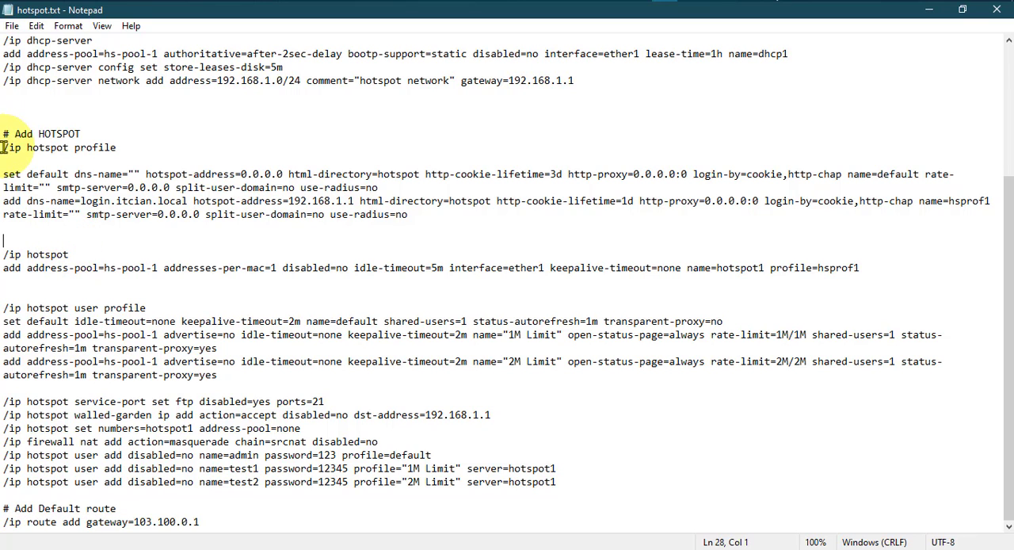
{"action": "left_click_drag", "start_coordinate": [5, 147], "coordinate": [426, 215]}
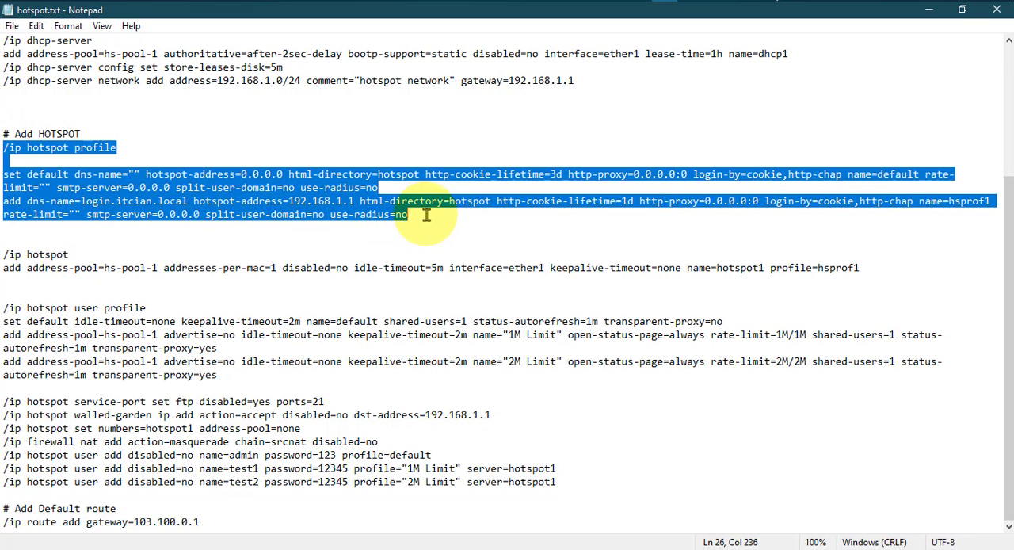
{"action": "left_click", "coordinate": [388, 200]}
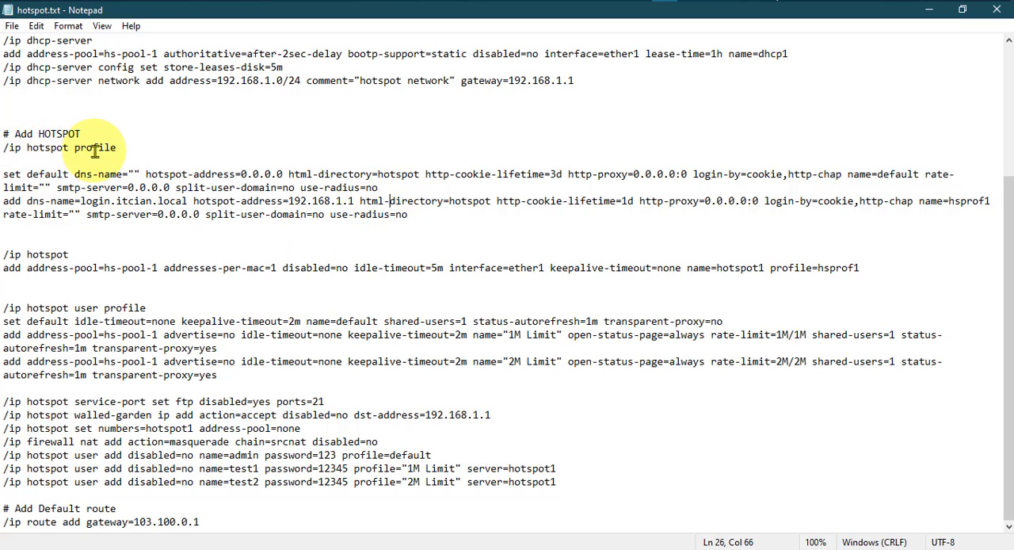
Open the router's Hotspot configuration in WinBox and look through its profiles, IP bindings, service ports and walled garden lists.
{"action": "left_click", "coordinate": [690, 2]}
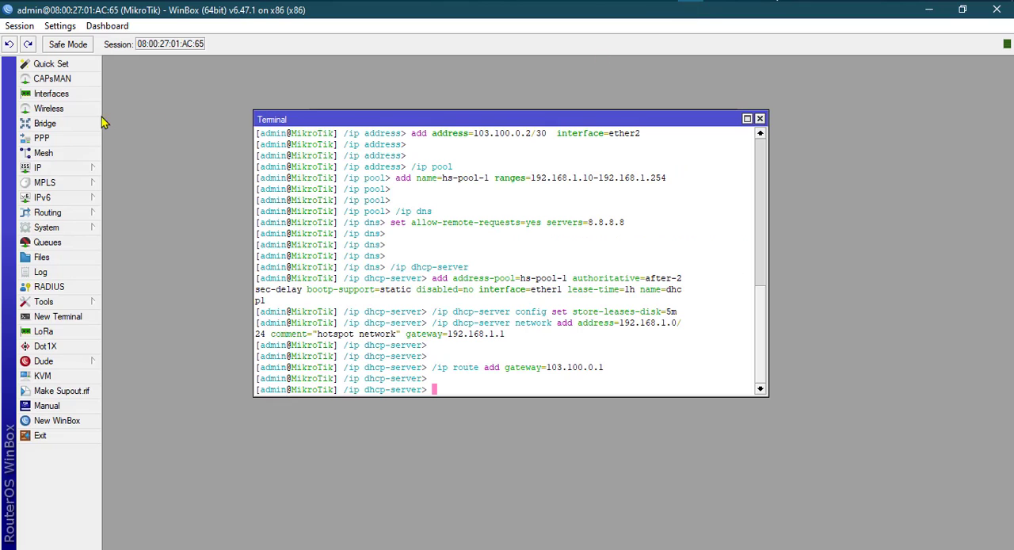
{"action": "left_click", "coordinate": [52, 171]}
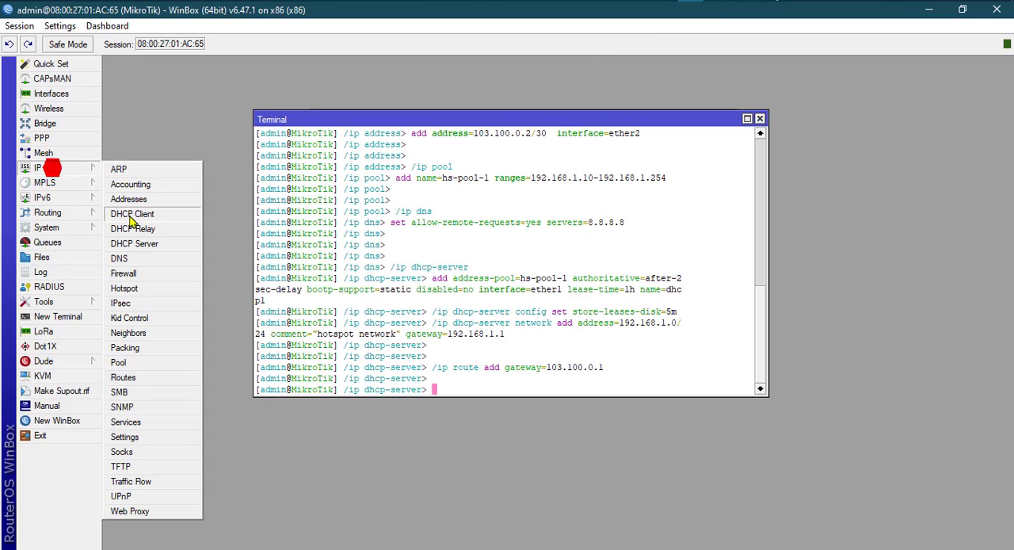
{"action": "left_click", "coordinate": [125, 287]}
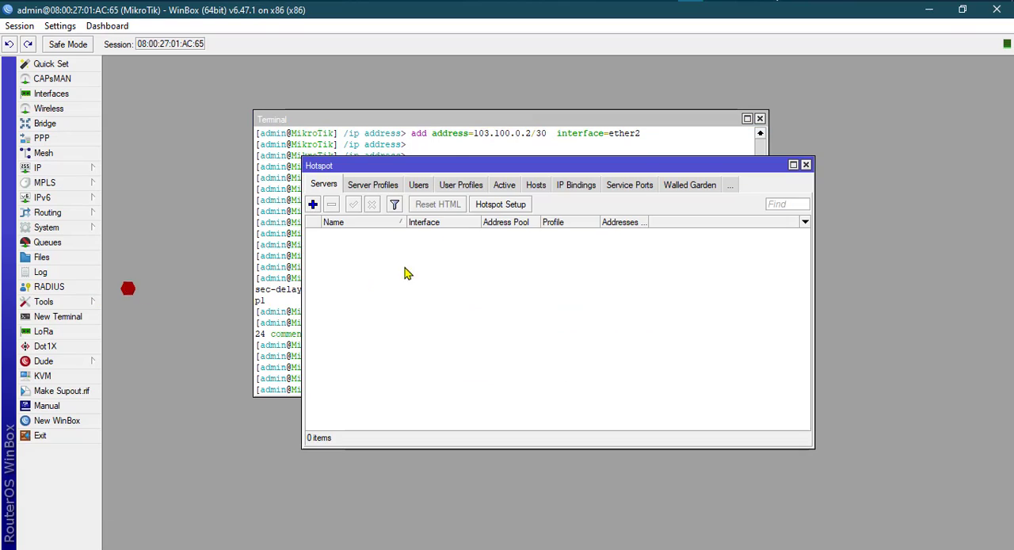
{"action": "left_click_drag", "start_coordinate": [422, 169], "coordinate": [391, 161]}
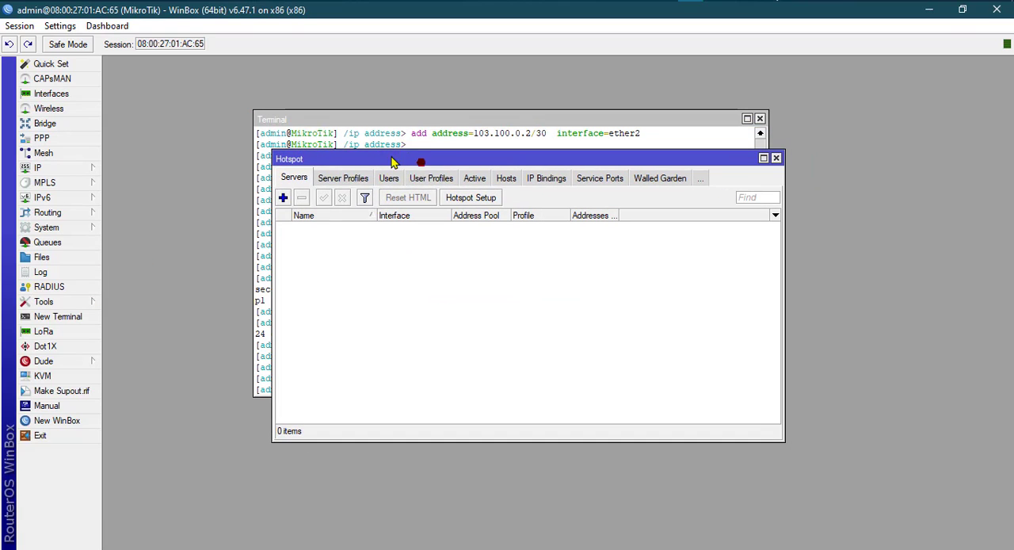
{"action": "left_click", "coordinate": [343, 177]}
{"action": "left_click", "coordinate": [394, 181]}
{"action": "left_click", "coordinate": [395, 179]}
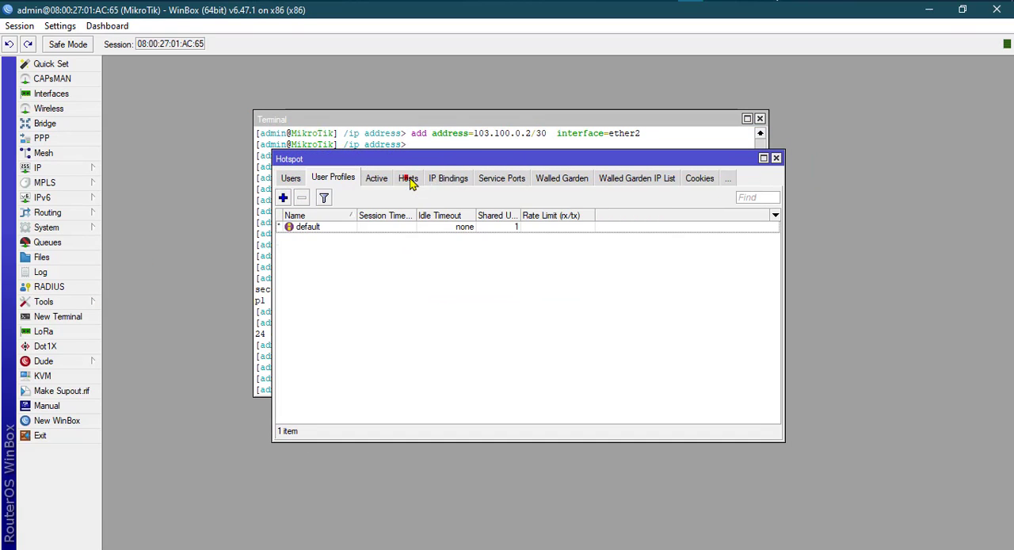
{"action": "left_click", "coordinate": [450, 181]}
{"action": "left_click", "coordinate": [499, 180]}
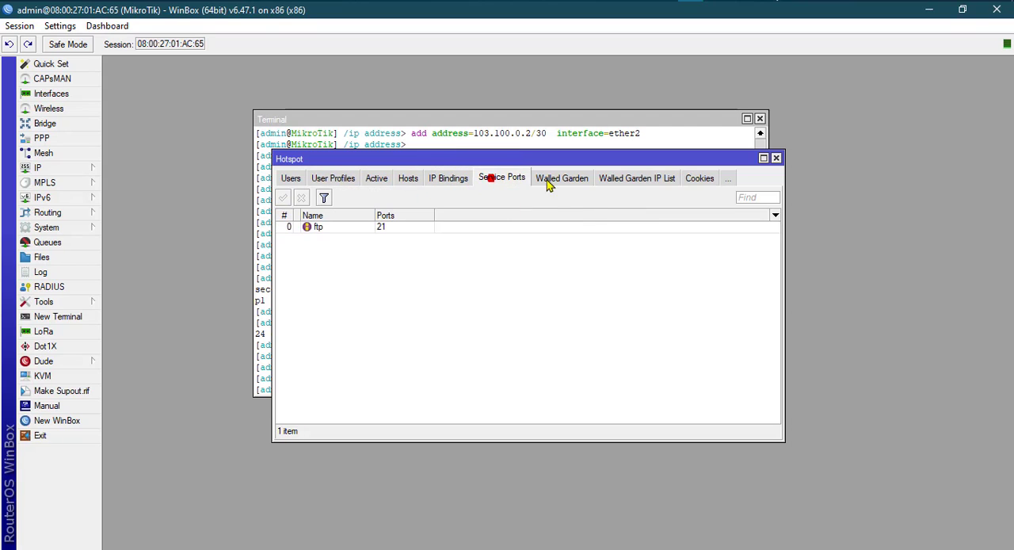
{"action": "left_click", "coordinate": [563, 179]}
{"action": "left_click", "coordinate": [635, 181]}
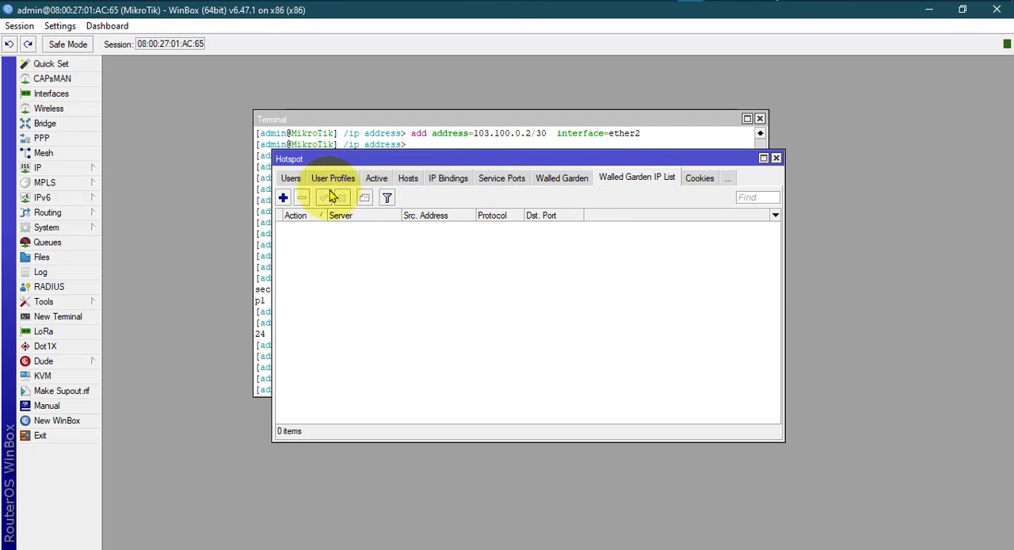
View the hotspot users, widen and reposition the Hotspot window to show all its sections, and return to the server list.
{"action": "left_click", "coordinate": [288, 181]}
{"action": "left_click", "coordinate": [289, 183]}
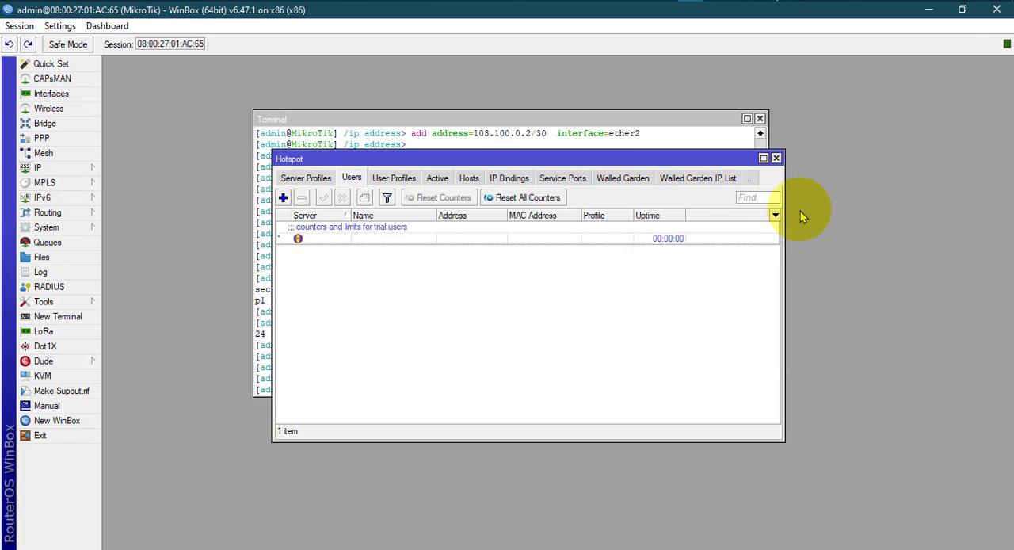
{"action": "left_click", "coordinate": [749, 178]}
{"action": "left_click", "coordinate": [672, 337]}
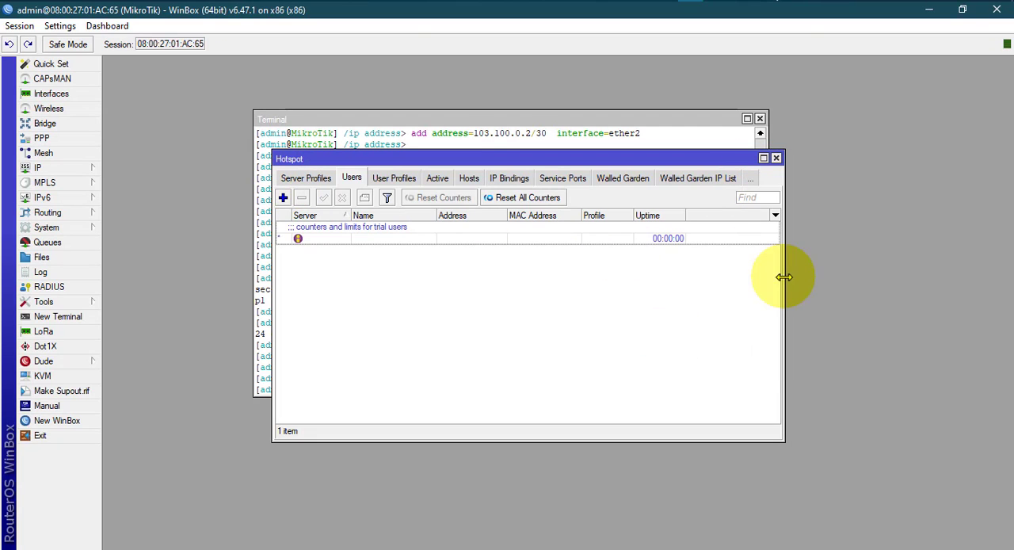
{"action": "left_click_drag", "start_coordinate": [784, 277], "coordinate": [890, 278]}
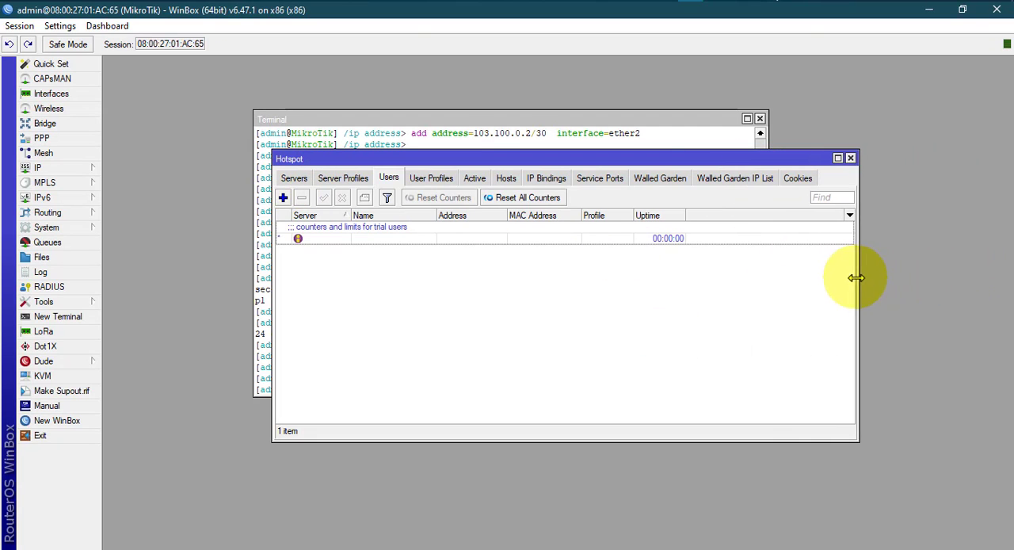
{"action": "left_click_drag", "start_coordinate": [584, 158], "coordinate": [555, 128]}
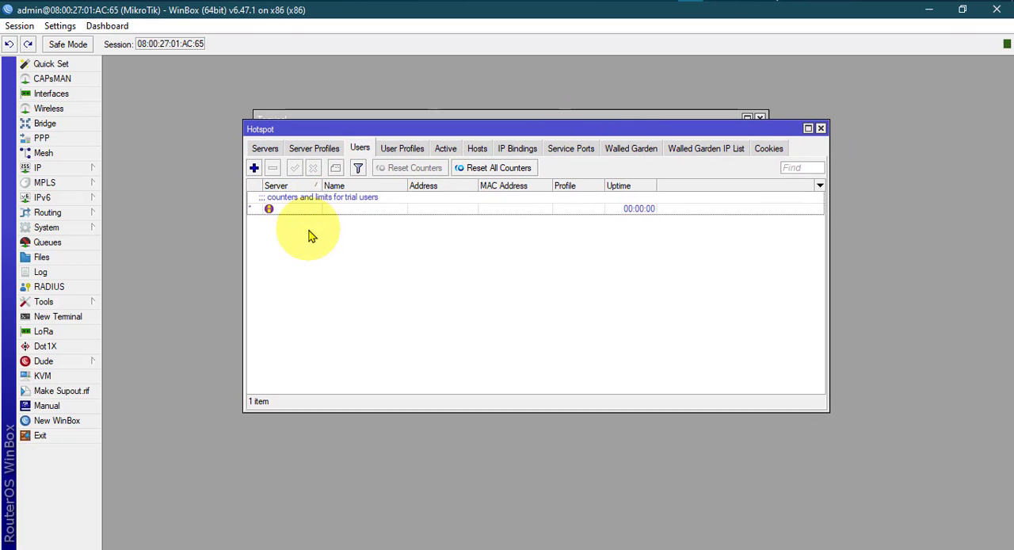
{"action": "left_click", "coordinate": [325, 255]}
{"action": "left_click", "coordinate": [267, 152]}
{"action": "left_click", "coordinate": [266, 151]}
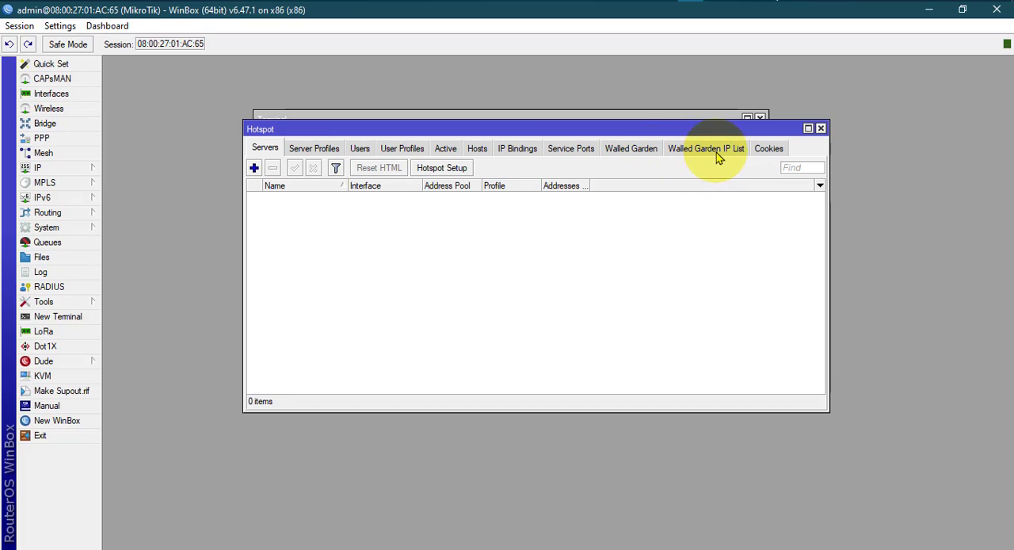
Examine the fields of a new hotspot server entry, and close it and the Hotspot window without adding a server.
{"action": "left_click", "coordinate": [273, 234]}
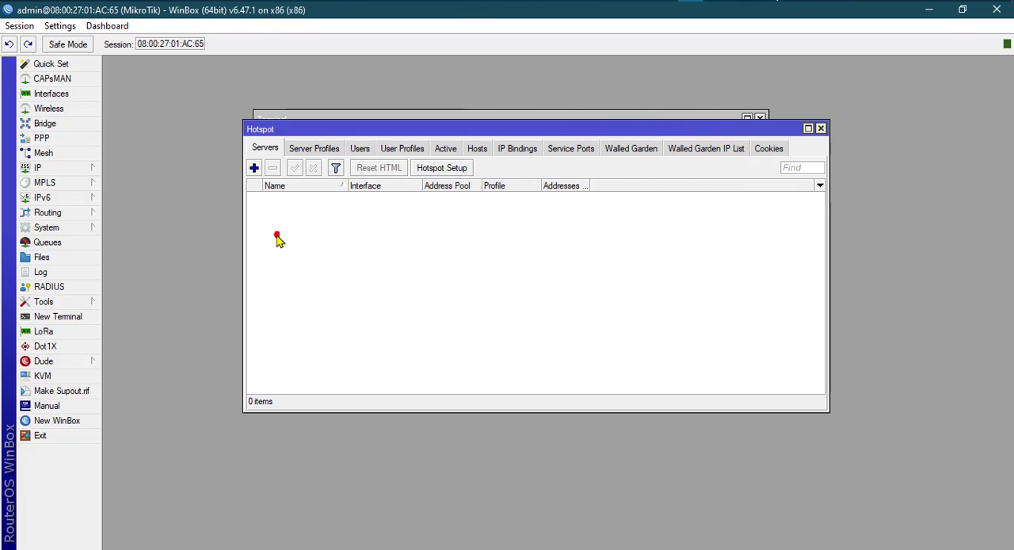
{"action": "left_click", "coordinate": [254, 169]}
{"action": "left_click_drag", "start_coordinate": [541, 198], "coordinate": [456, 166]}
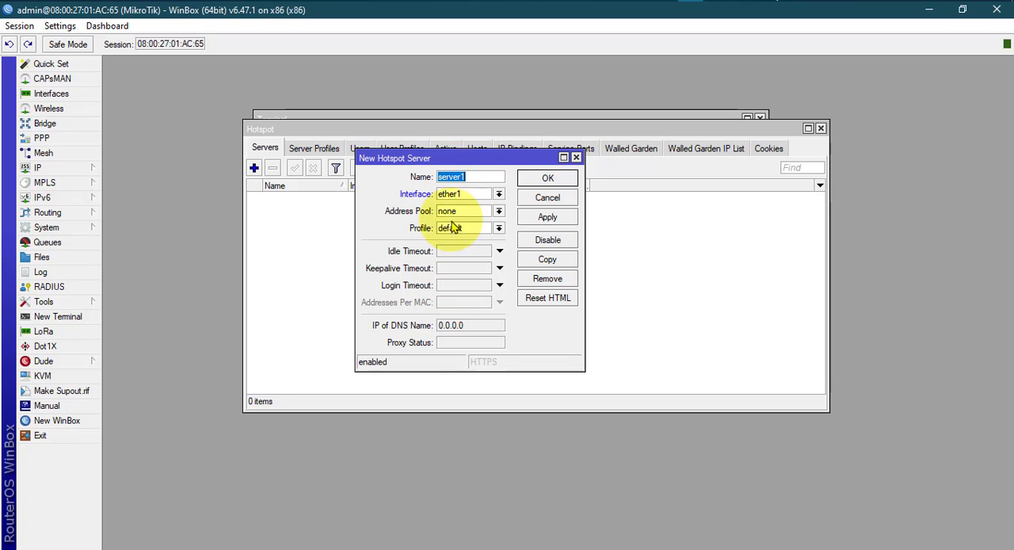
{"action": "left_click", "coordinate": [576, 158]}
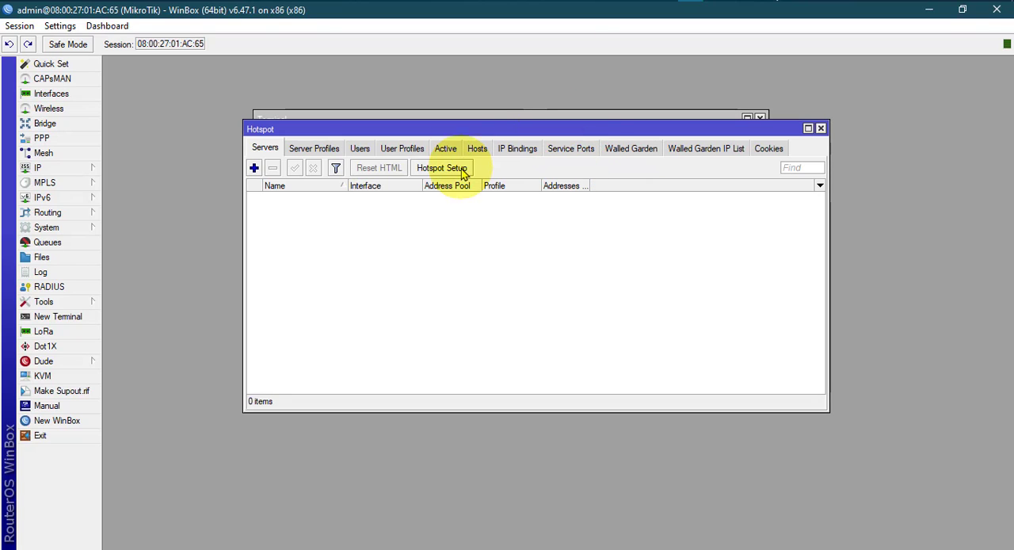
{"action": "left_click", "coordinate": [820, 129]}
Examine the hotspot's default user profile and the fields of a new user profile entry, closing both without changes.
{"action": "left_click", "coordinate": [664, 1]}
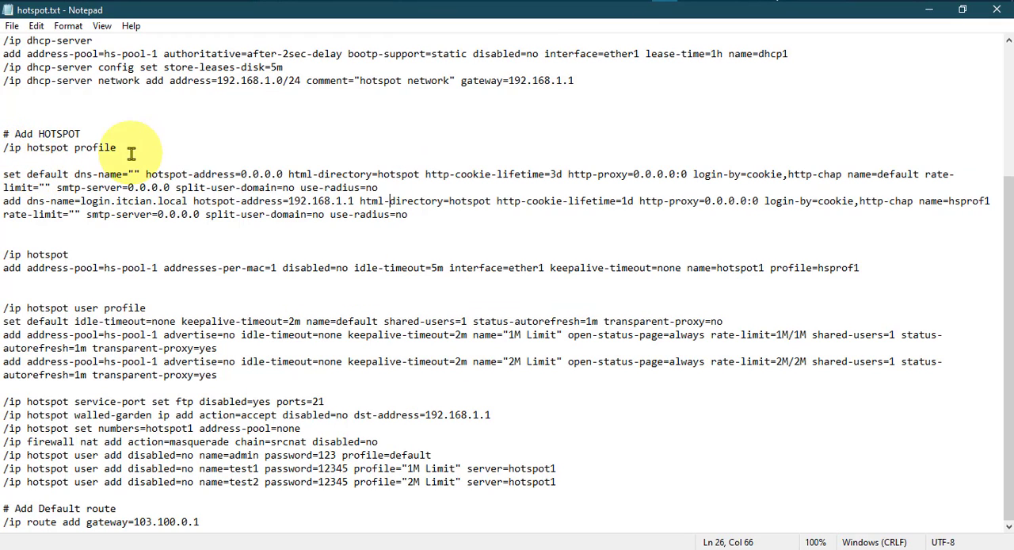
{"action": "left_click", "coordinate": [689, 1]}
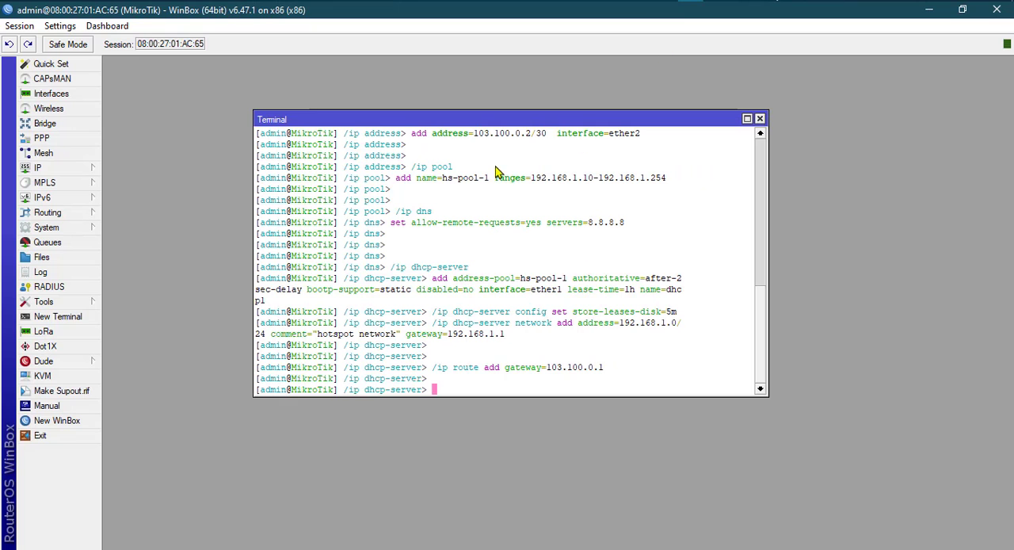
{"action": "left_click", "coordinate": [55, 168]}
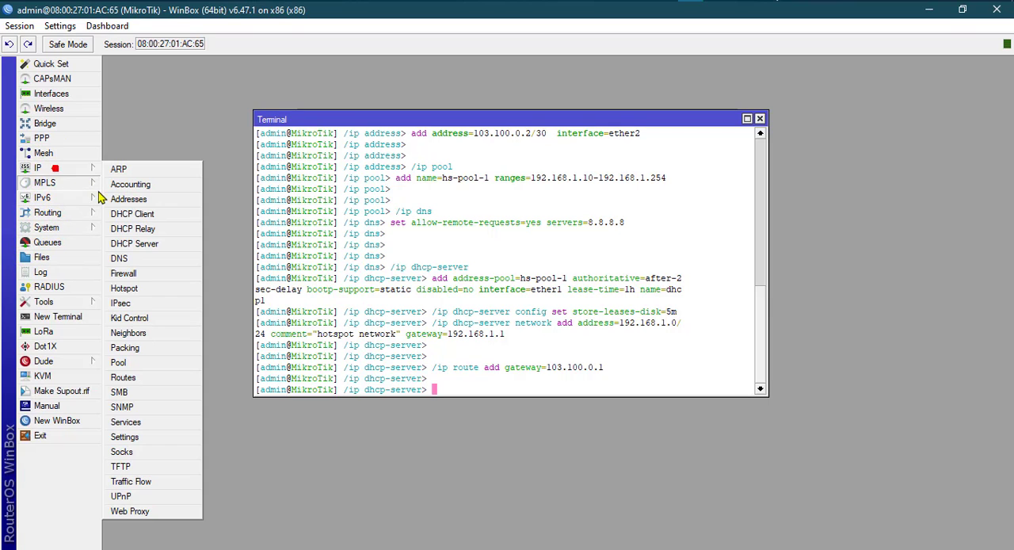
{"action": "left_click", "coordinate": [124, 288]}
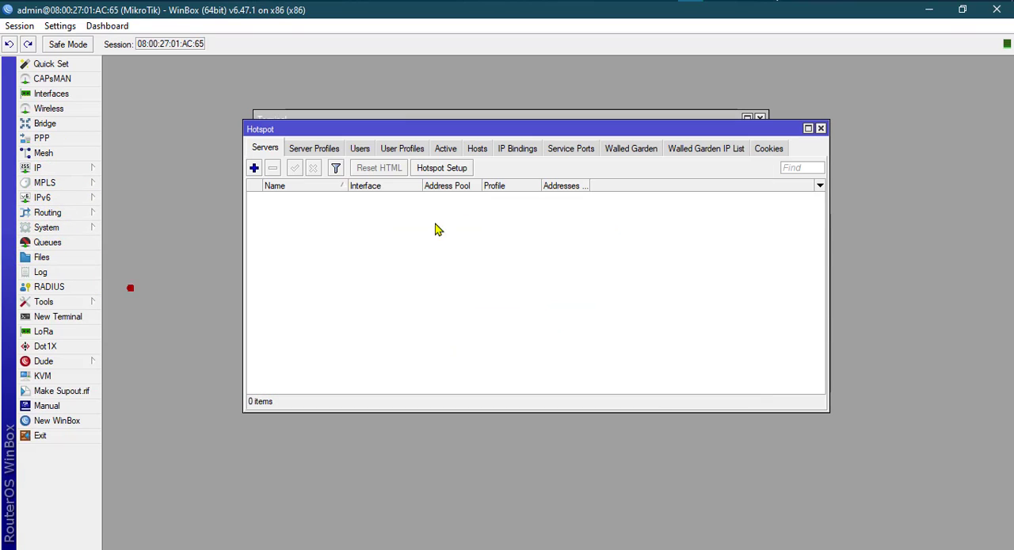
{"action": "left_click", "coordinate": [398, 150]}
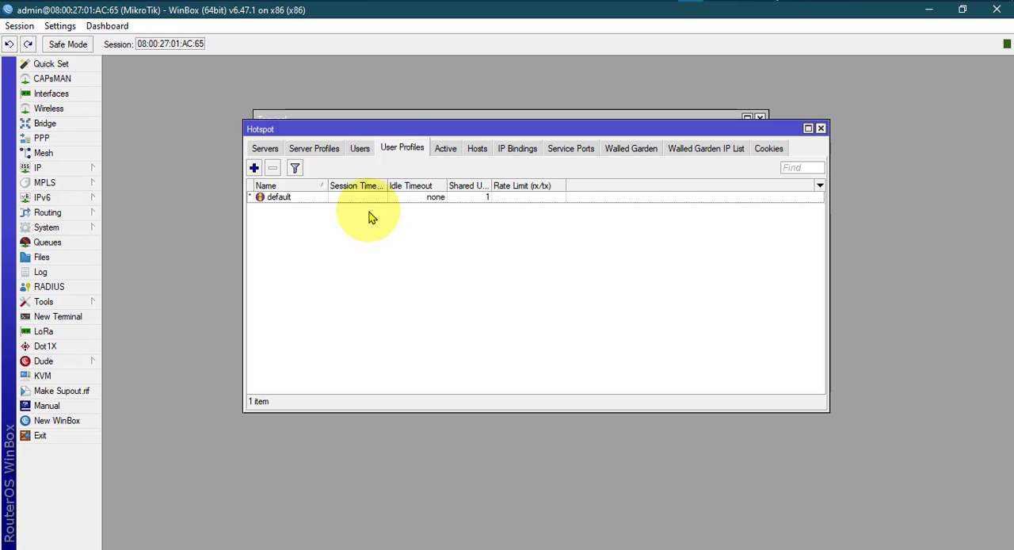
{"action": "left_click", "coordinate": [309, 198]}
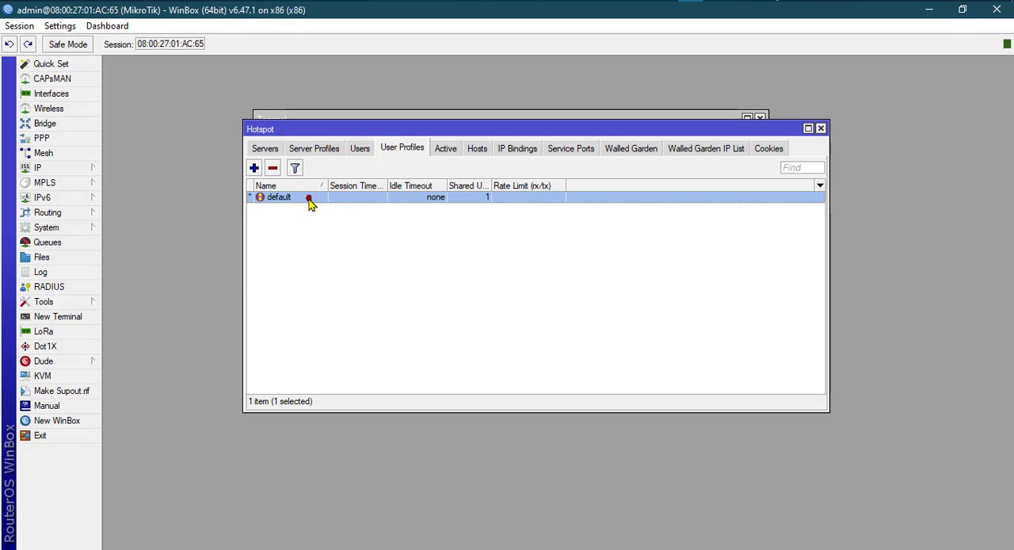
{"action": "double_click", "coordinate": [309, 198]}
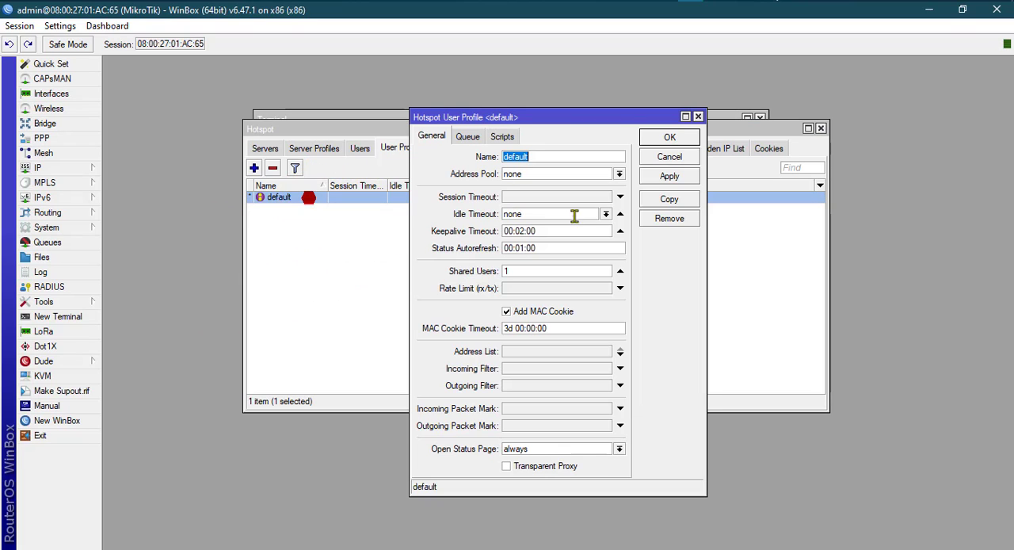
{"action": "left_click", "coordinate": [698, 114]}
{"action": "left_click", "coordinate": [253, 167]}
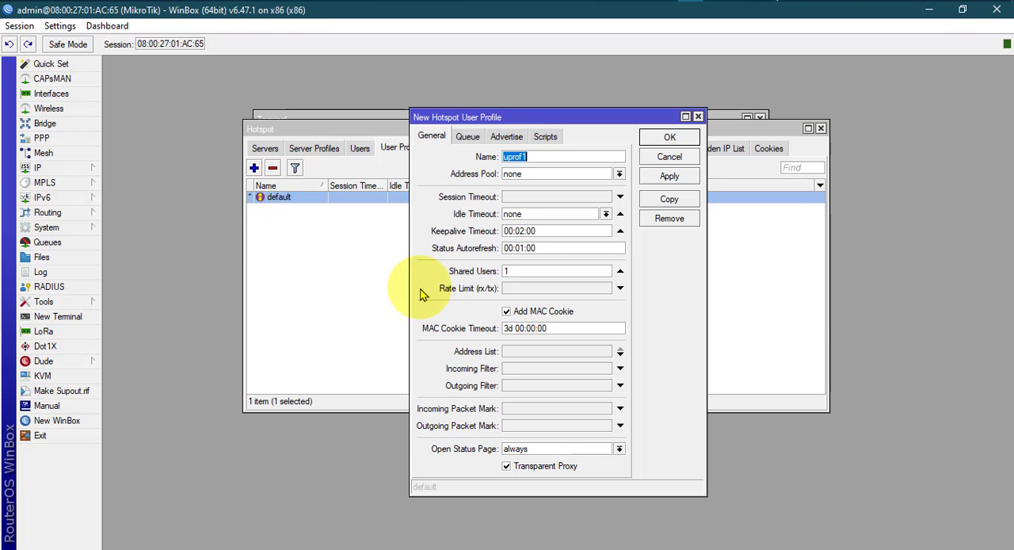
{"action": "left_click", "coordinate": [697, 116]}
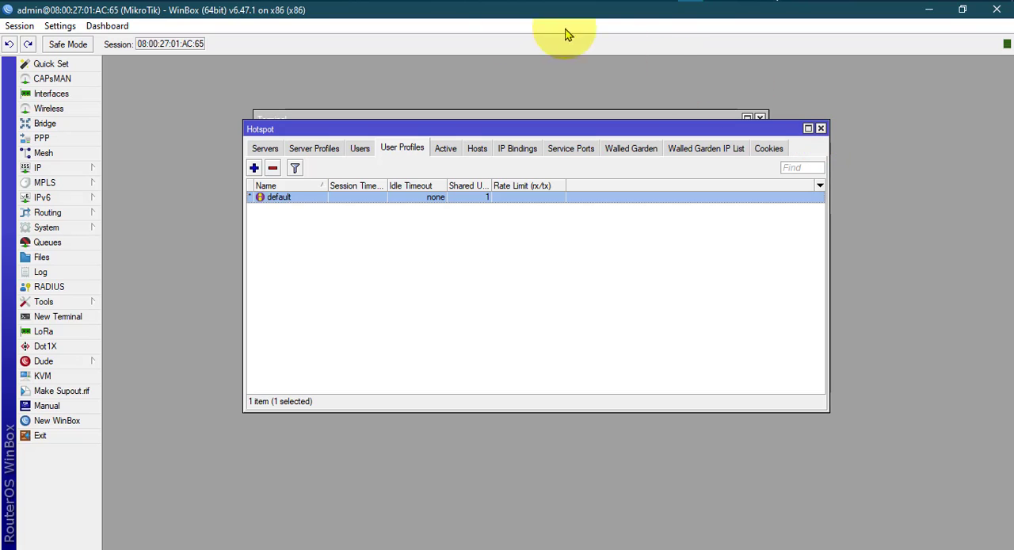
Copy the "/ip hotspot profile" commands for default and hsprof1 from hotspot.txt and run them in the WinBox terminal.
{"action": "left_click", "coordinate": [664, 1]}
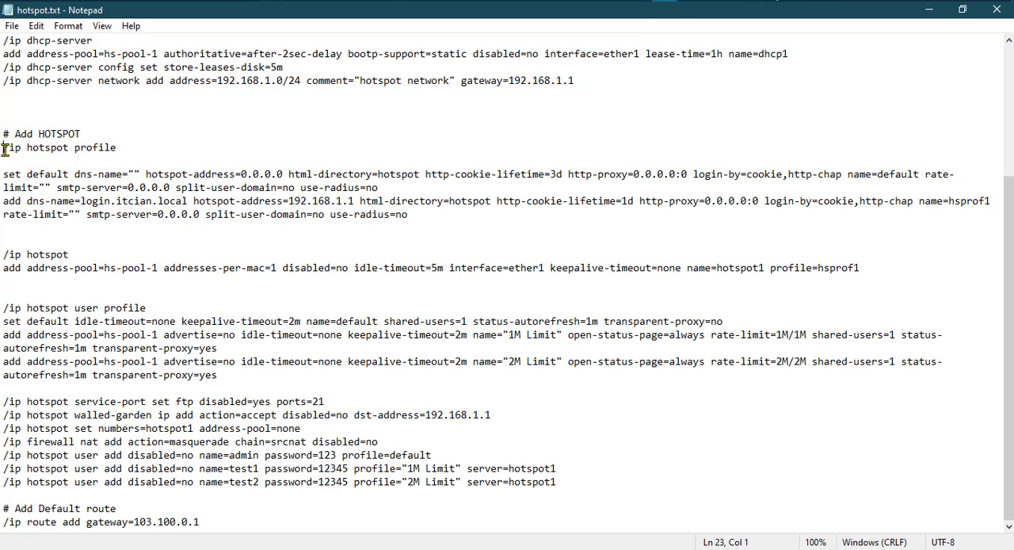
{"action": "left_click_drag", "start_coordinate": [5, 148], "coordinate": [425, 215]}
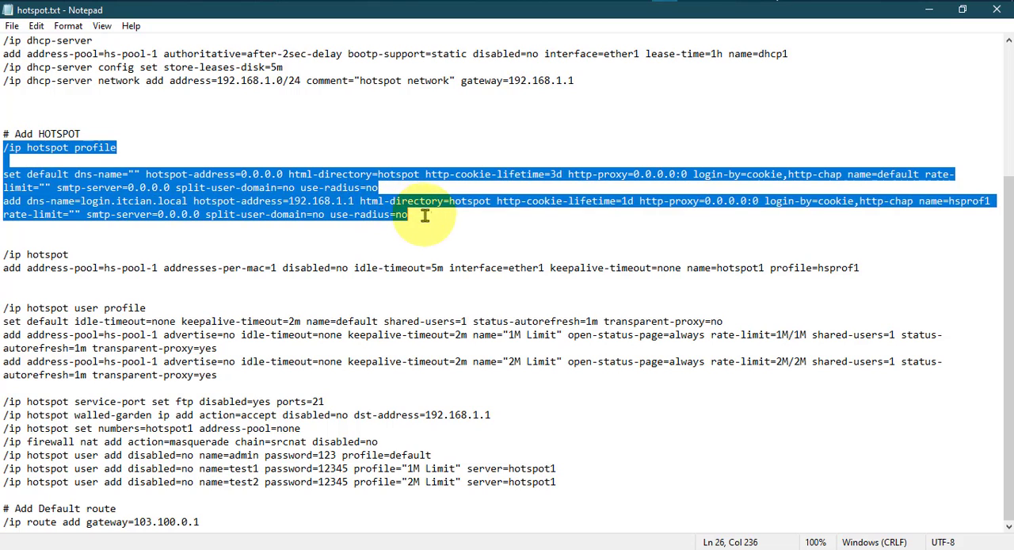
{"action": "right_click", "coordinate": [325, 187]}
{"action": "left_click", "coordinate": [368, 239]}
{"action": "left_click", "coordinate": [691, 1]}
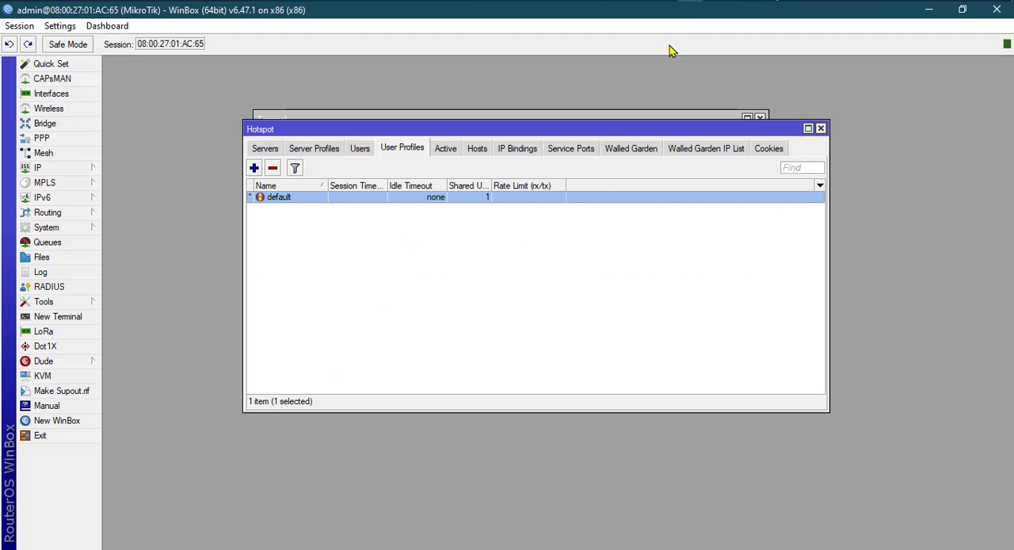
{"action": "left_click", "coordinate": [389, 114]}
{"action": "right_click", "coordinate": [442, 390]}
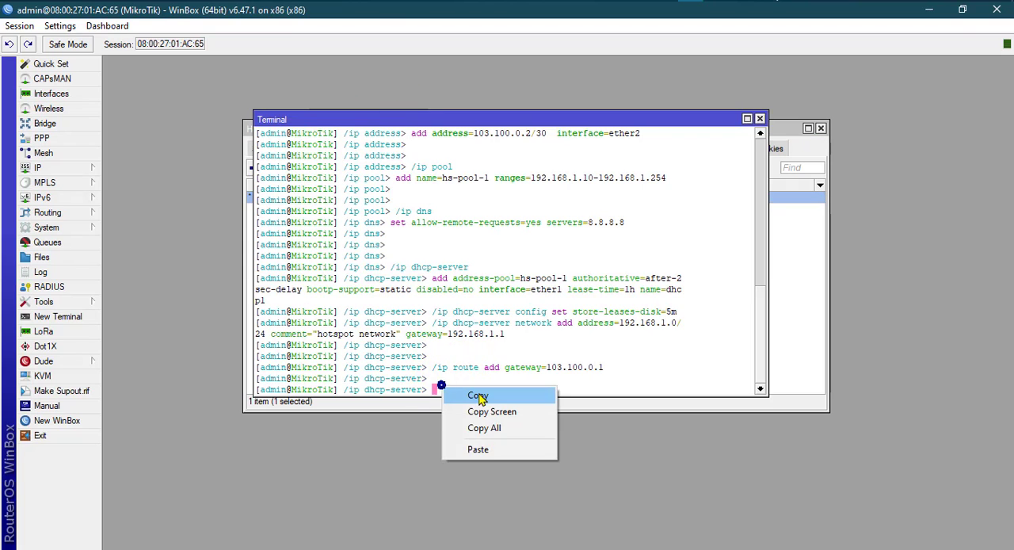
{"action": "left_click", "coordinate": [483, 449]}
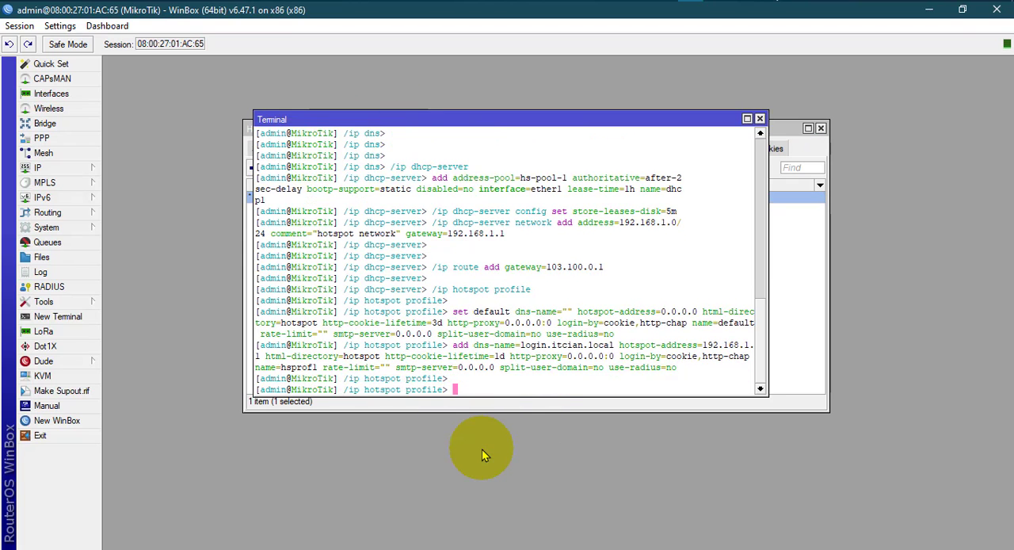
Look through the hotspot servers, user profiles and users, reopening the Hotspot window, and bring up the server profiles list.
{"action": "left_click", "coordinate": [797, 290]}
{"action": "left_click", "coordinate": [265, 149]}
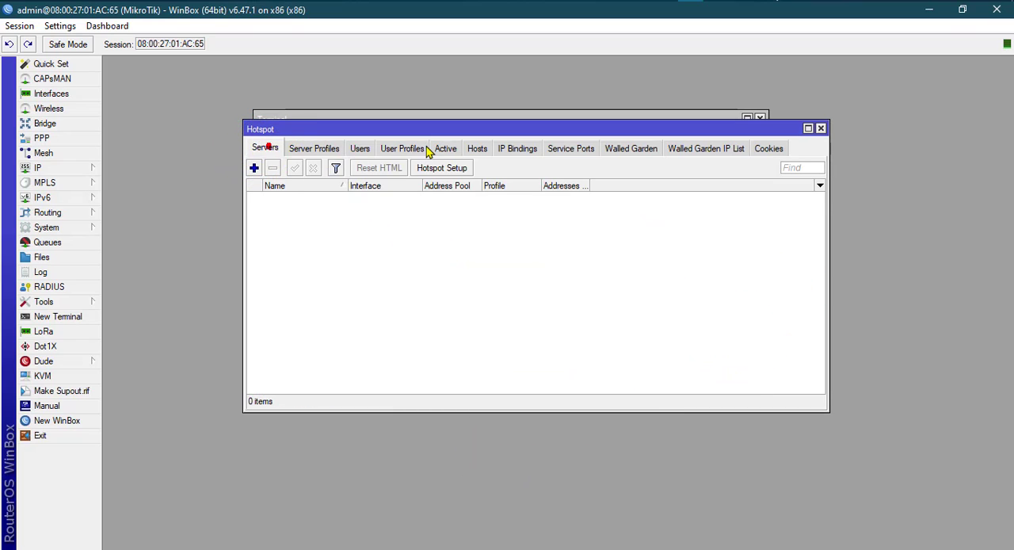
{"action": "left_click", "coordinate": [406, 149]}
{"action": "left_click", "coordinate": [820, 129]}
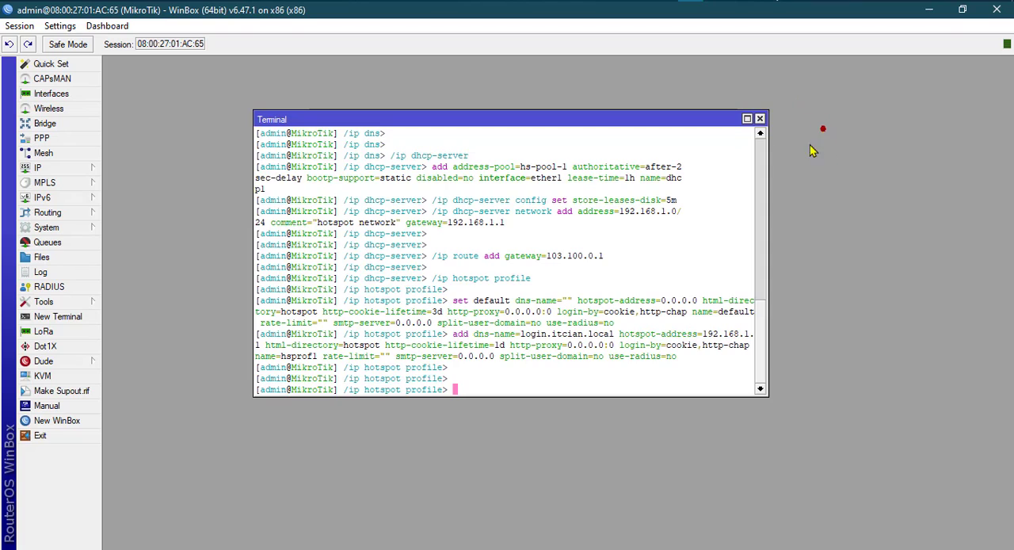
{"action": "left_click", "coordinate": [70, 172]}
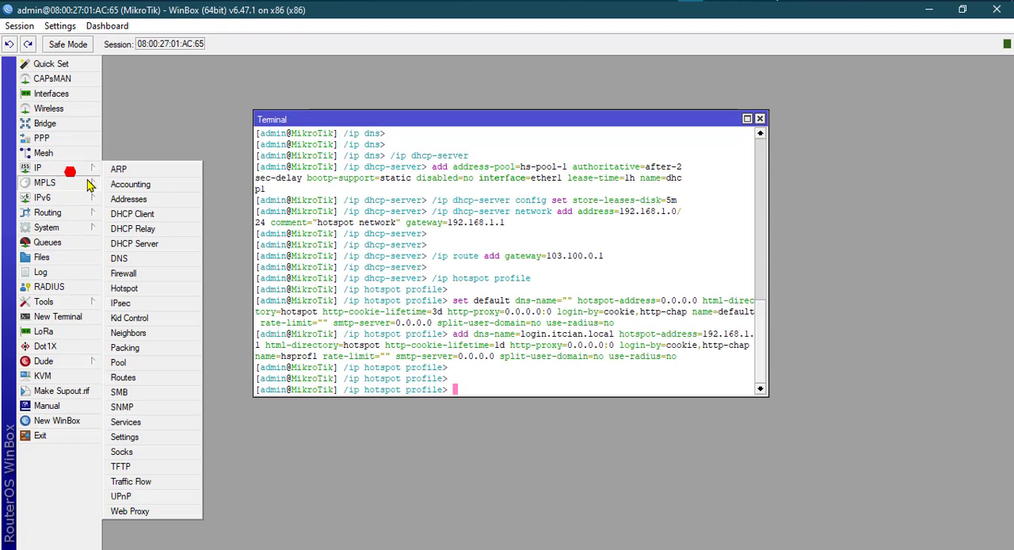
{"action": "left_click", "coordinate": [125, 288]}
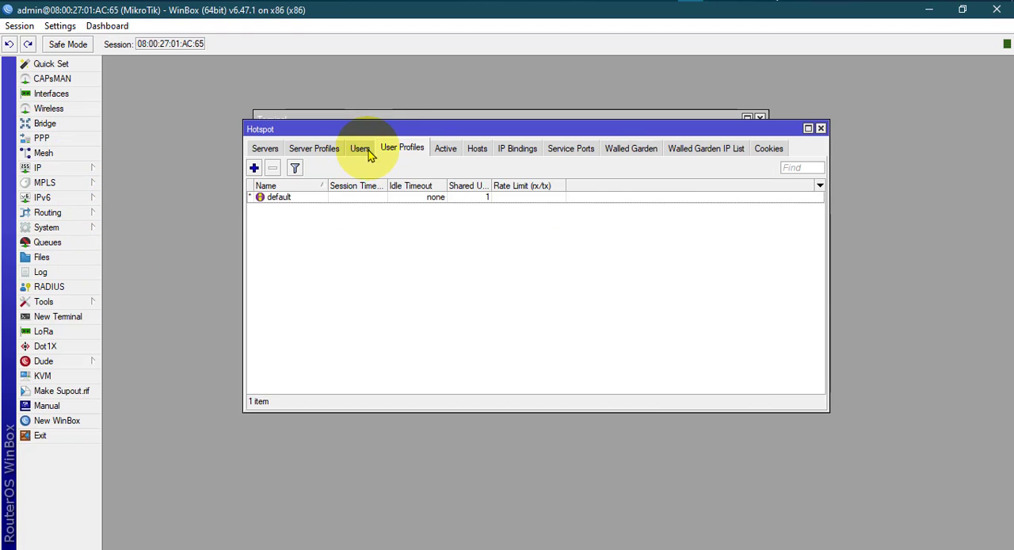
{"action": "left_click", "coordinate": [358, 150]}
{"action": "left_click", "coordinate": [321, 150]}
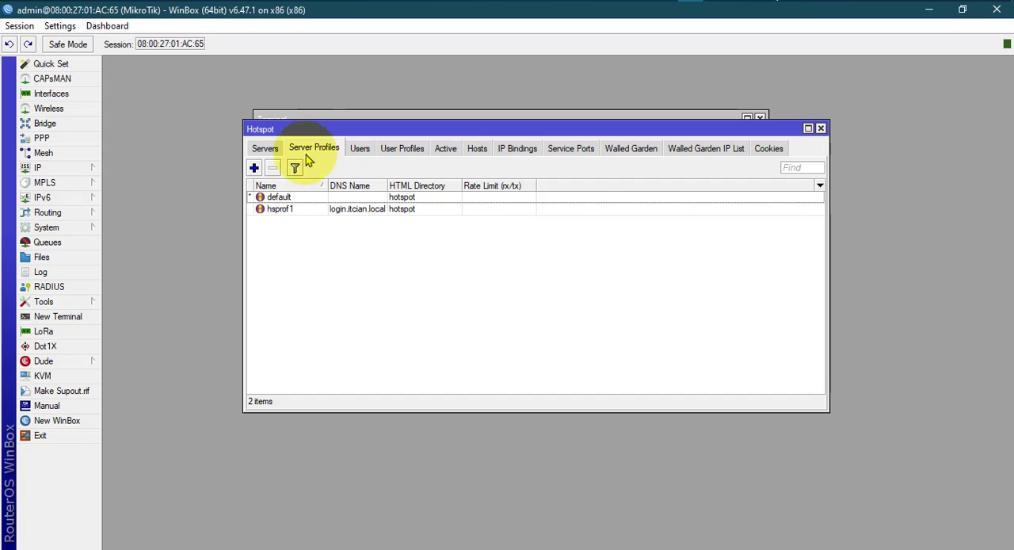
Open the default hotspot server profile and examine its General and Login settings.
{"action": "left_click", "coordinate": [279, 197]}
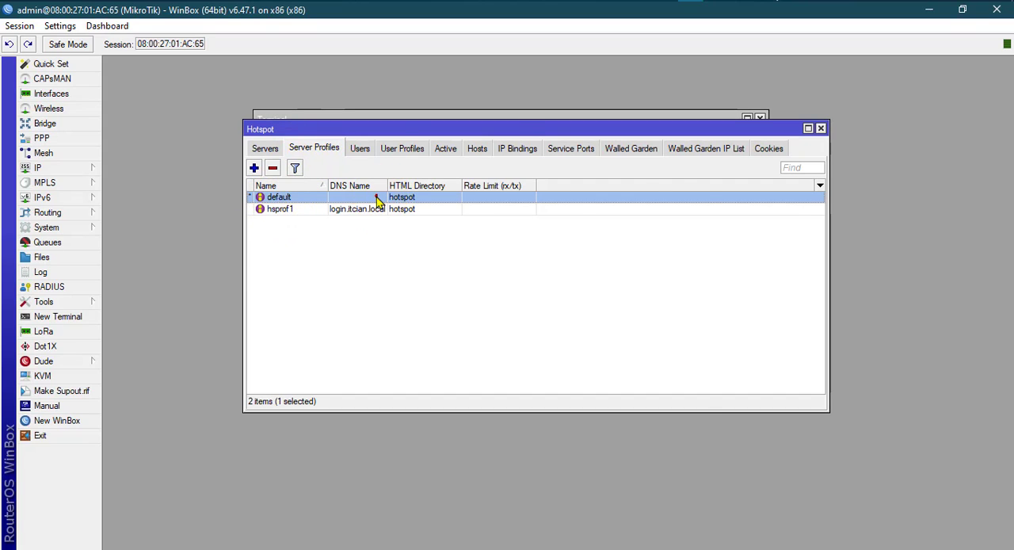
{"action": "double_click", "coordinate": [377, 198]}
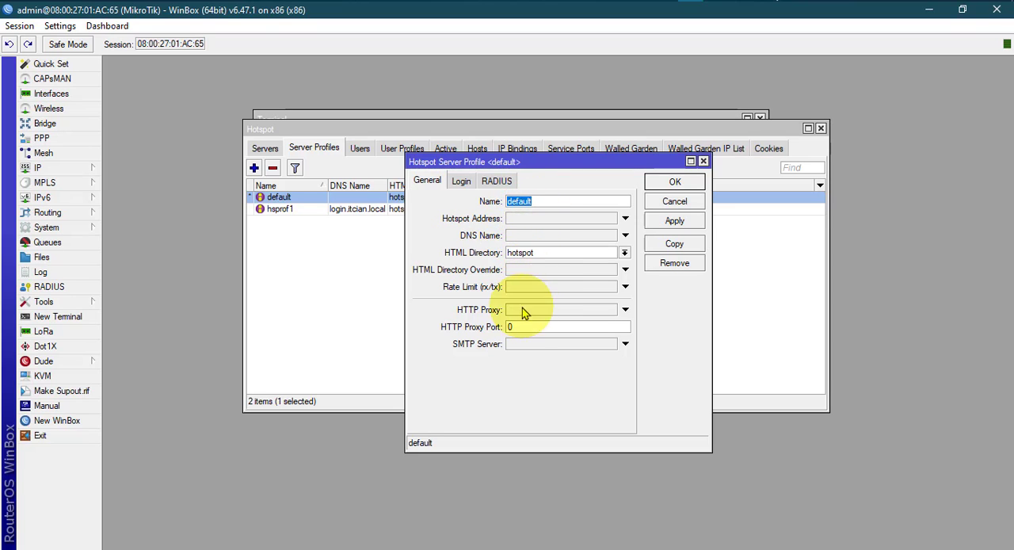
{"action": "left_click", "coordinate": [463, 182]}
{"action": "left_click", "coordinate": [429, 182]}
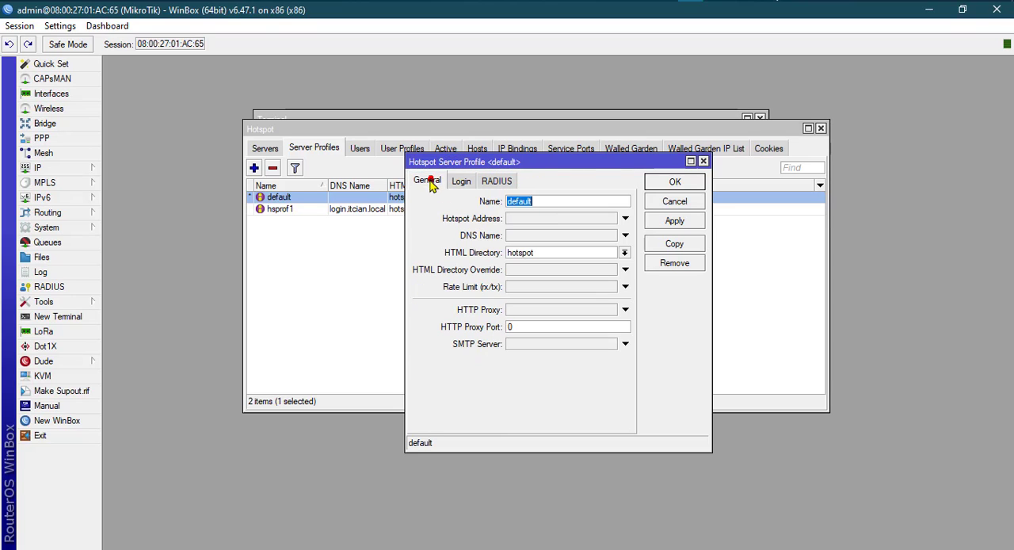
{"action": "left_click", "coordinate": [461, 181]}
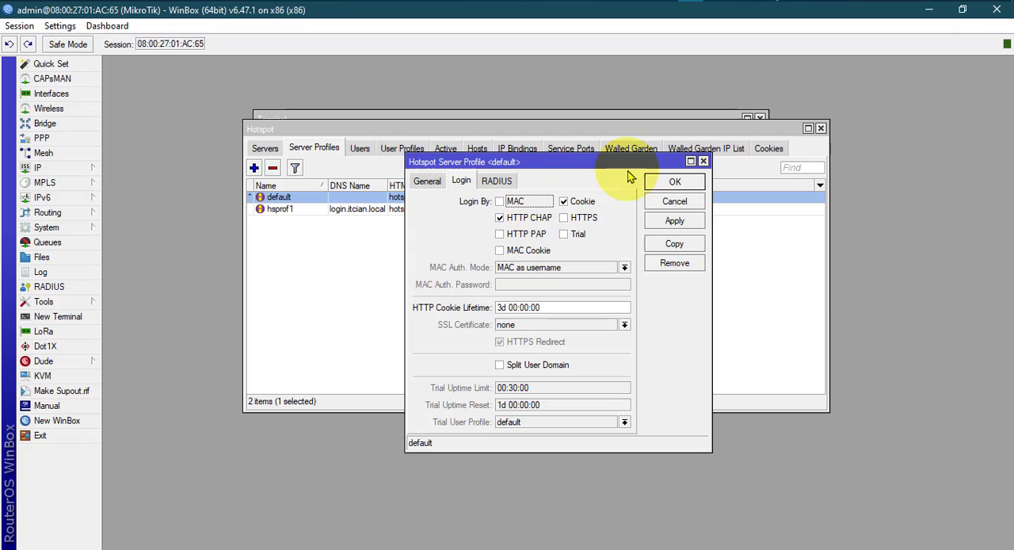
Check the "login-by=cookie,http-chap" option of the default profile command in hotspot.txt and return to the profile in WinBox.
{"action": "left_click", "coordinate": [664, 1]}
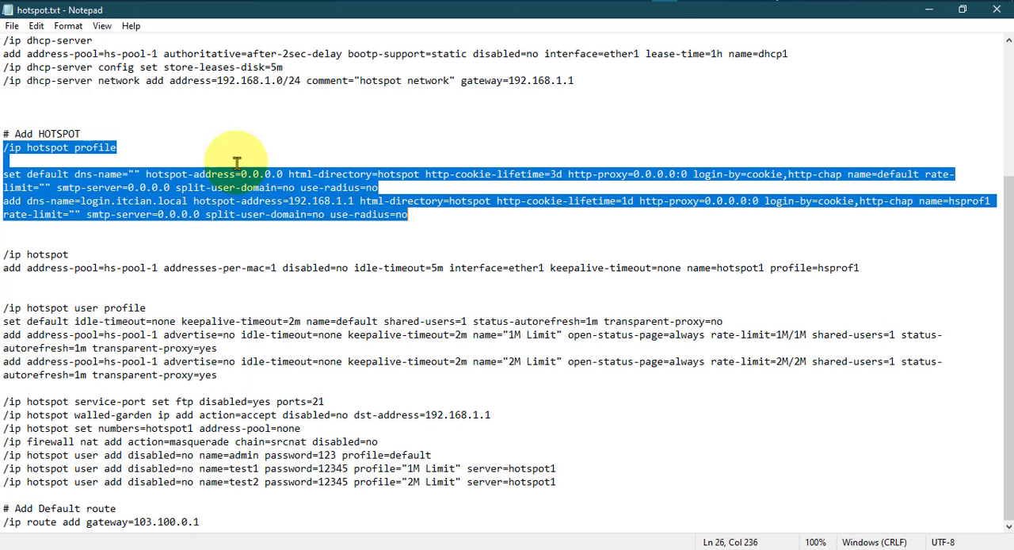
{"action": "left_click", "coordinate": [109, 187]}
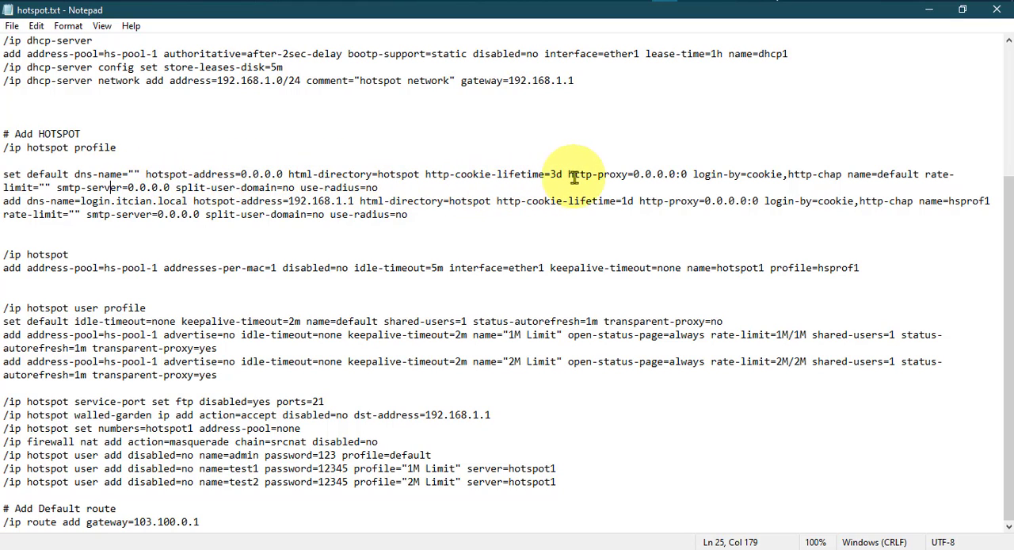
{"action": "left_click", "coordinate": [769, 173]}
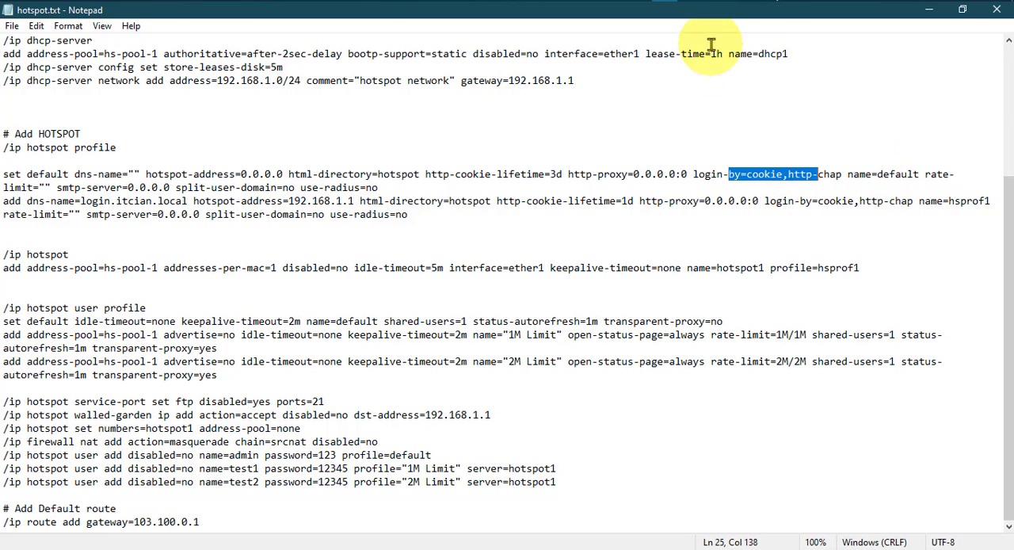
{"action": "left_click", "coordinate": [689, 0]}
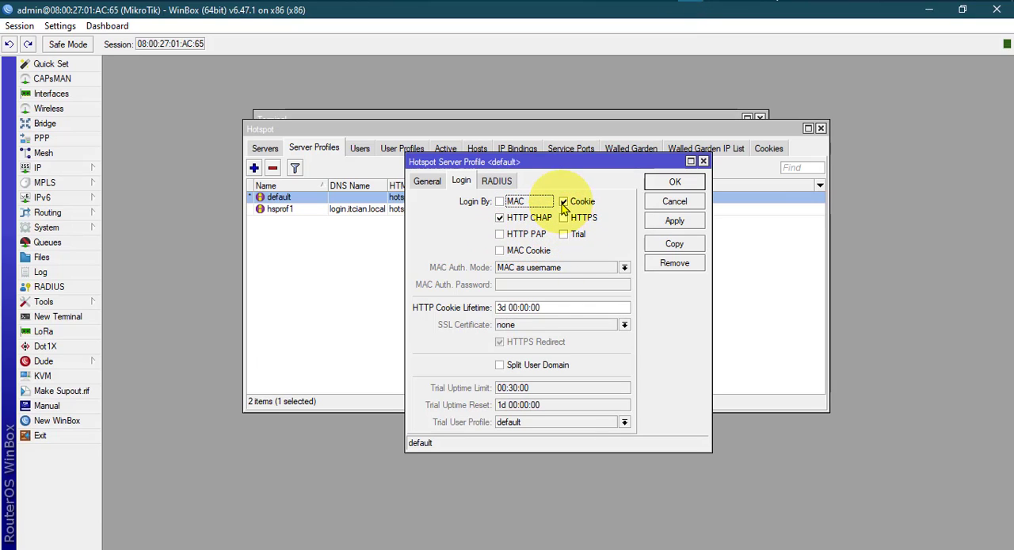
Clear and re-enable Cookie and HTTP CHAP login for the default server profile, and accept the profile after comparing it with hotspot.txt.
{"action": "left_click", "coordinate": [563, 203]}
{"action": "left_click", "coordinate": [499, 218]}
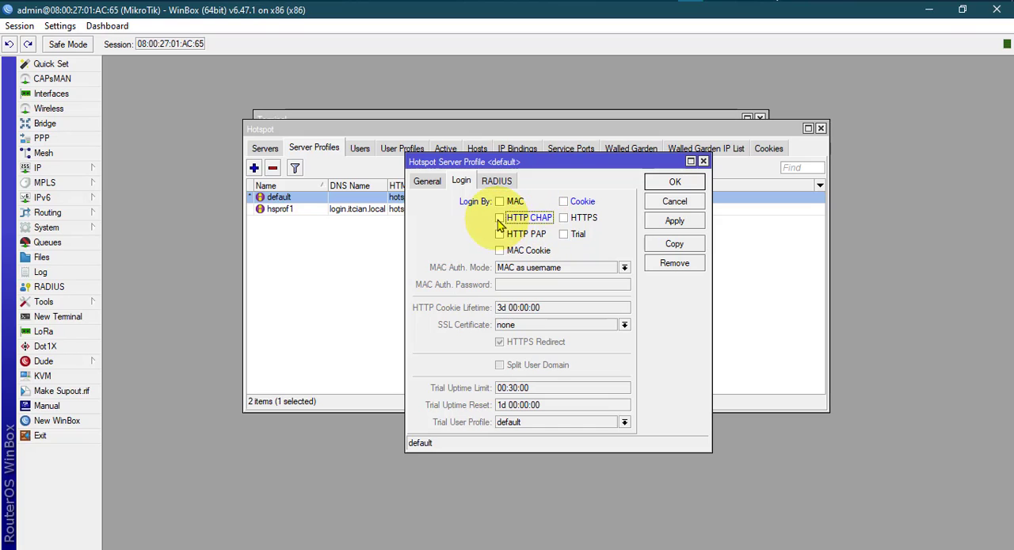
{"action": "left_click", "coordinate": [499, 218]}
{"action": "left_click", "coordinate": [563, 202]}
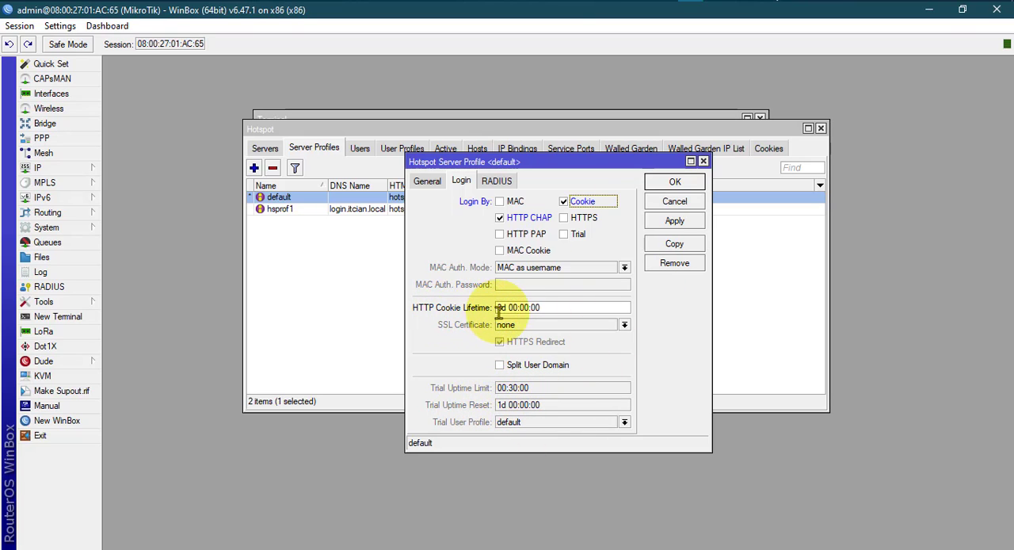
{"action": "left_click", "coordinate": [666, 1]}
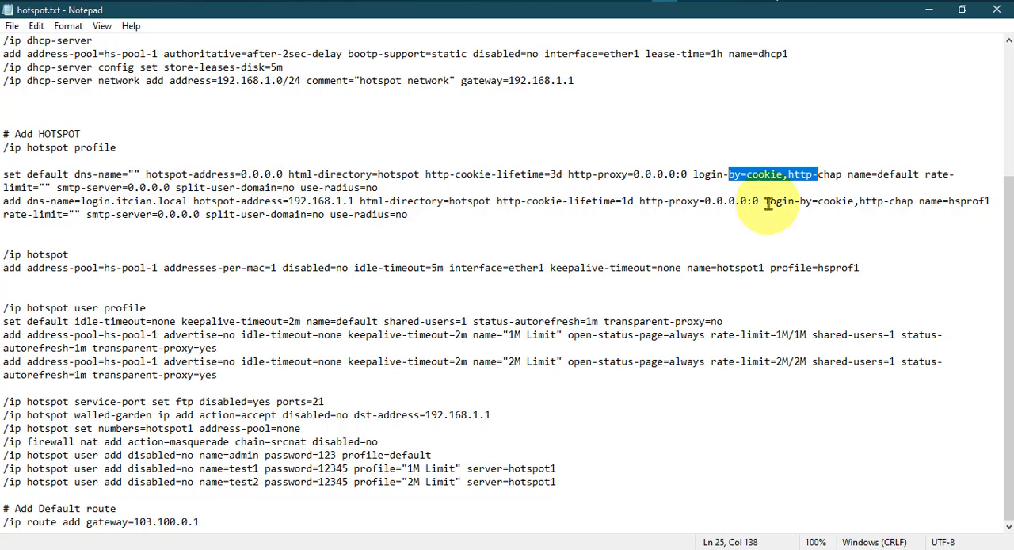
{"action": "left_click", "coordinate": [690, 1]}
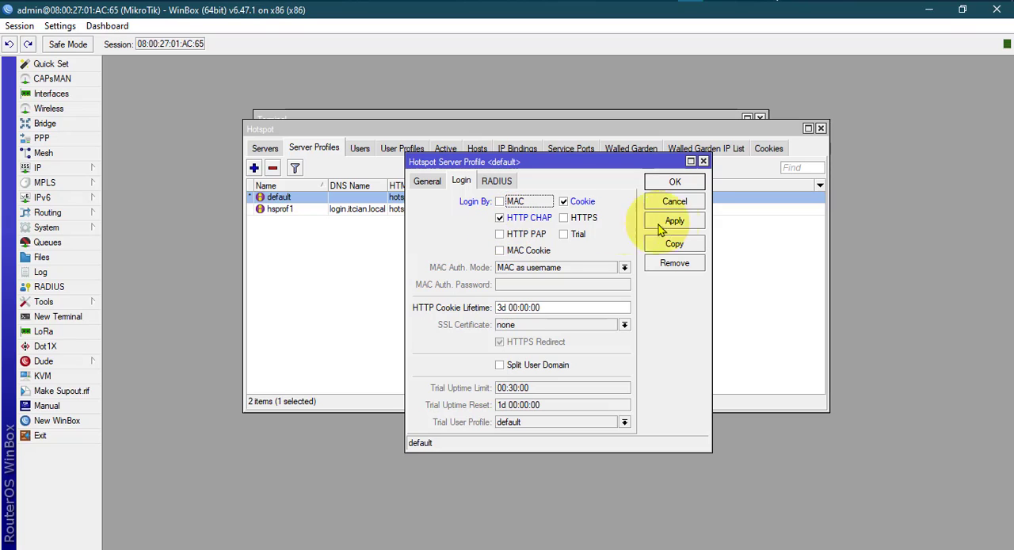
{"action": "left_click", "coordinate": [670, 183]}
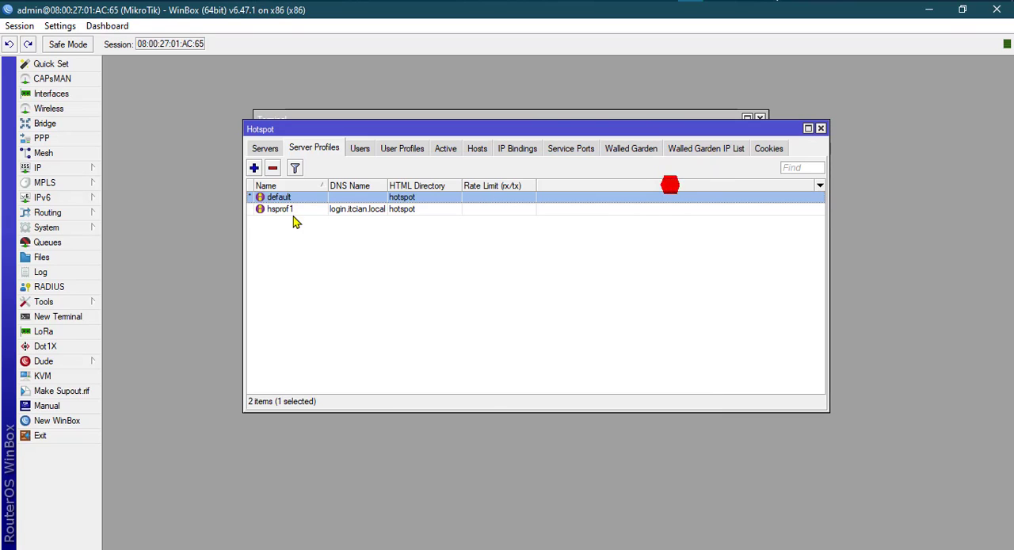
Open a blank hotspot server profile, examine its General and Login settings, including the HTML directory choices, and close it without adding it.
{"action": "left_click", "coordinate": [282, 213]}
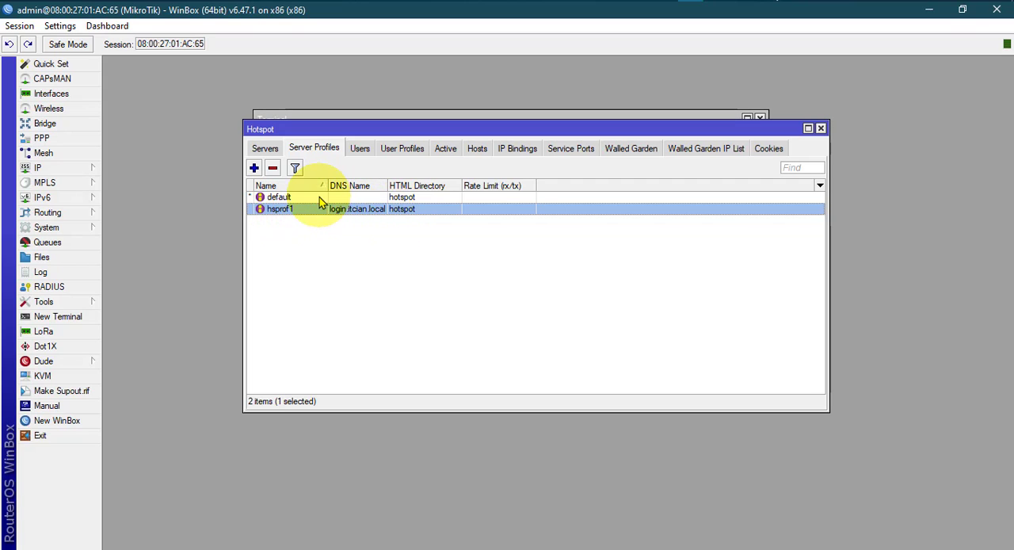
{"action": "left_click", "coordinate": [254, 167]}
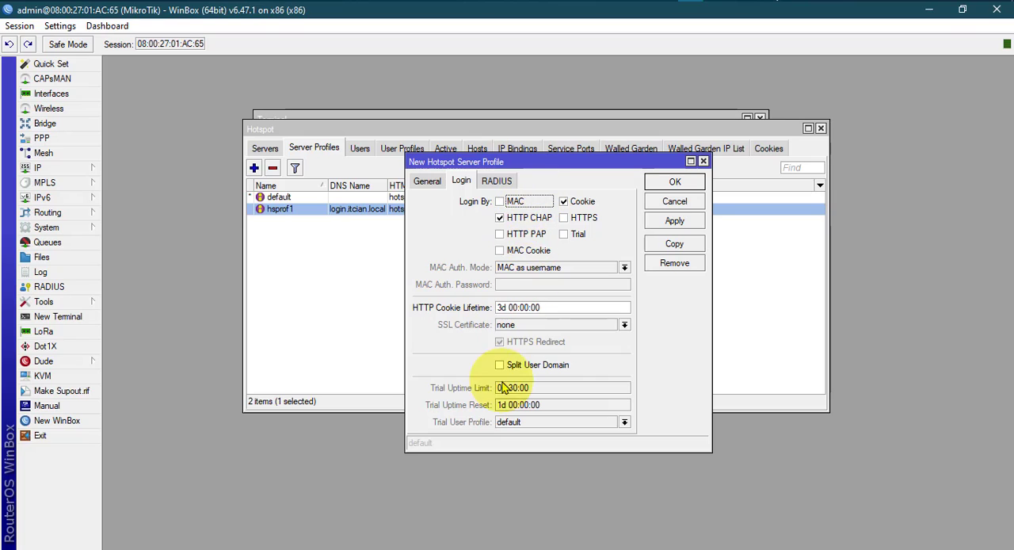
{"action": "left_click", "coordinate": [427, 180]}
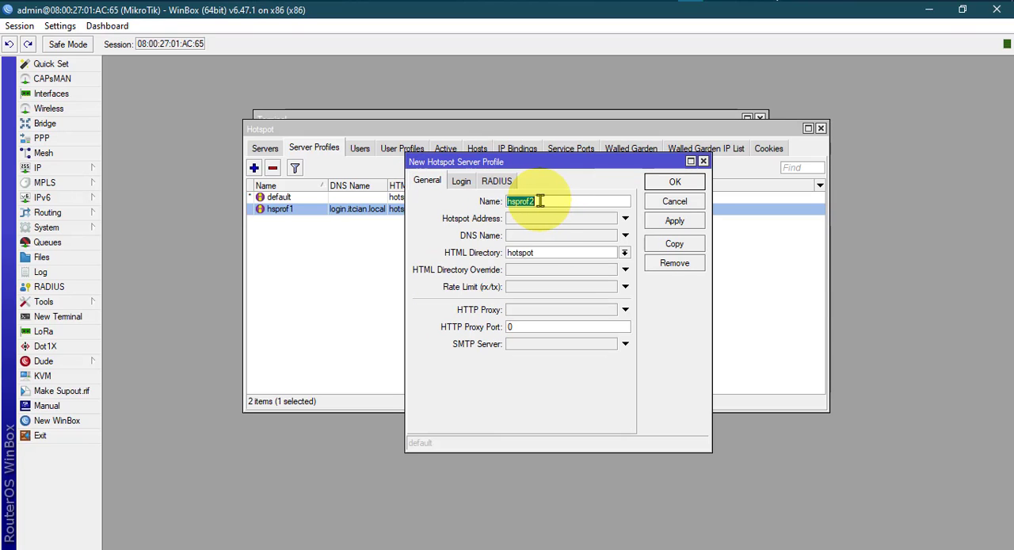
{"action": "left_click", "coordinate": [625, 252]}
{"action": "left_click", "coordinate": [566, 403]}
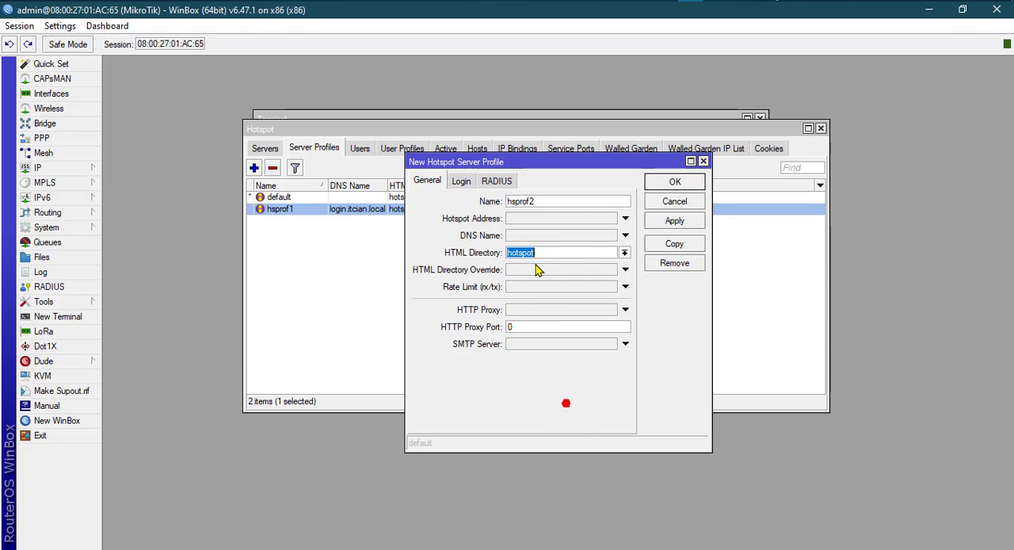
{"action": "left_click", "coordinate": [461, 181]}
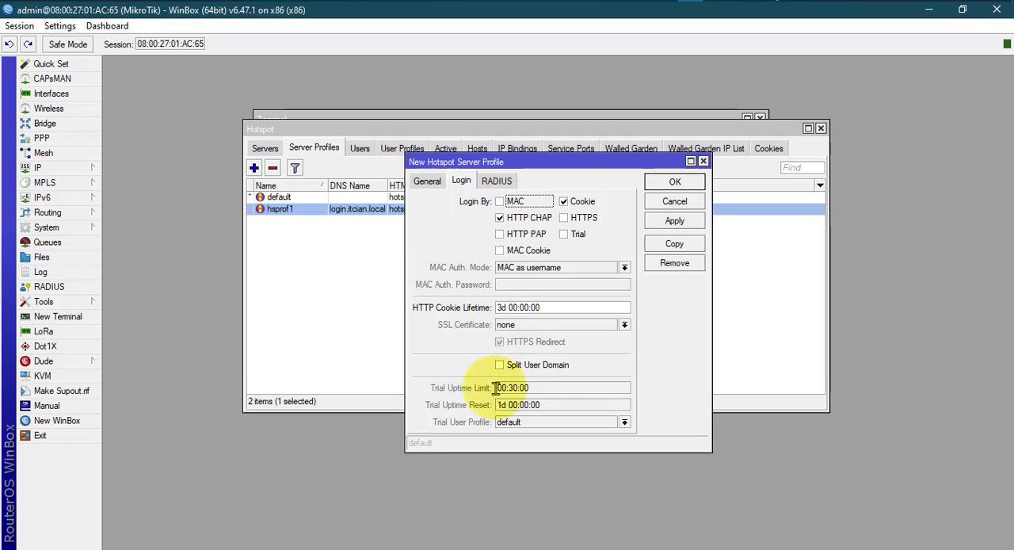
{"action": "left_click", "coordinate": [704, 161]}
Switch to hotspot.txt and examine the command that adds the hsprof1 profile, especially its dns-name, checking it against the profile list in WinBox.
{"action": "left_click", "coordinate": [665, 1]}
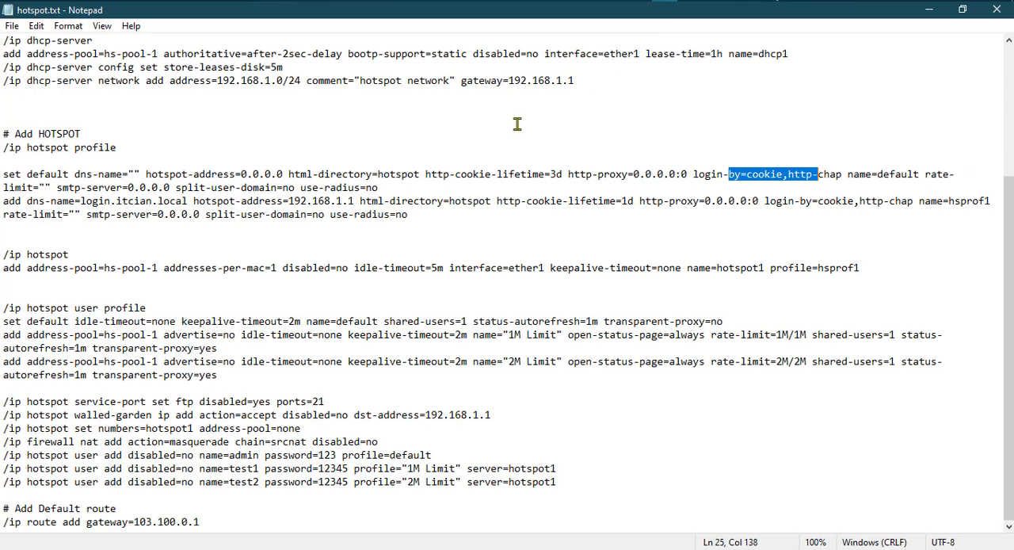
{"action": "left_click", "coordinate": [176, 201]}
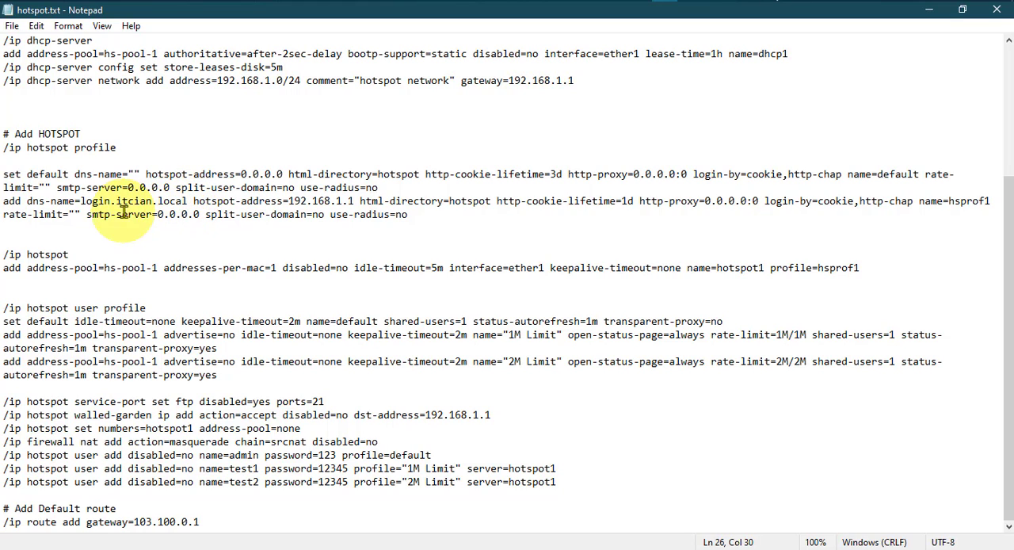
{"action": "left_click", "coordinate": [388, 188]}
{"action": "left_click_drag", "start_coordinate": [117, 206], "coordinate": [435, 215]}
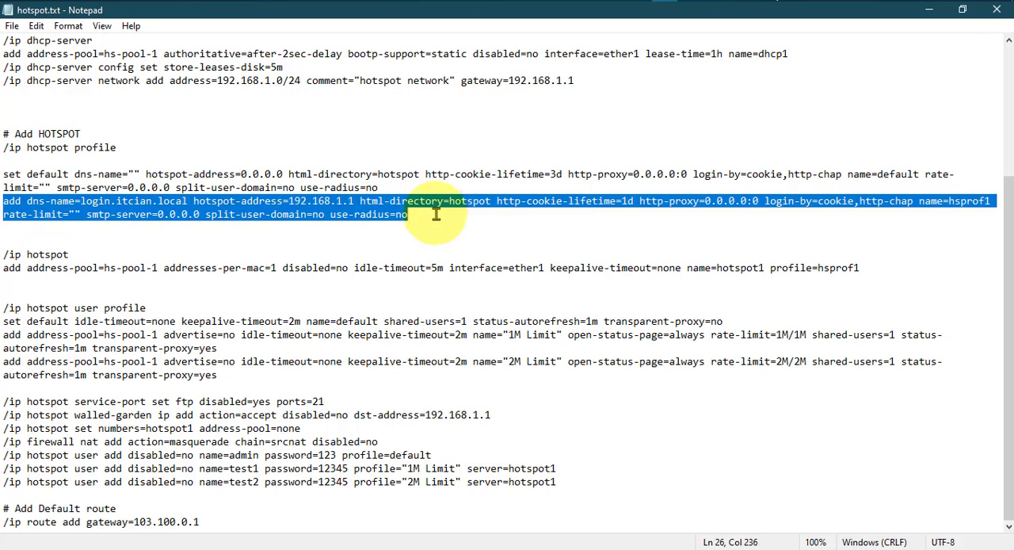
{"action": "left_click", "coordinate": [690, 0]}
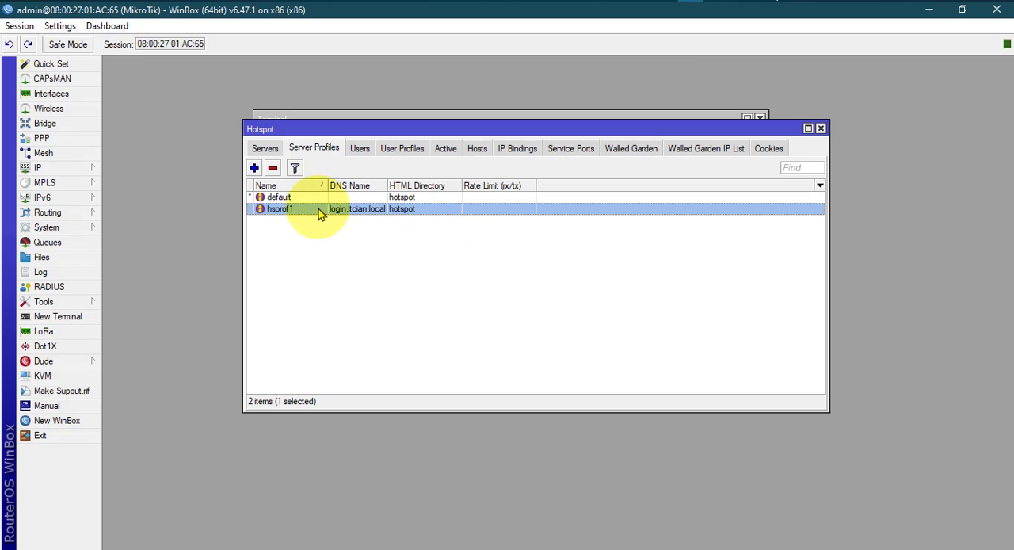
{"action": "left_click", "coordinate": [664, 5]}
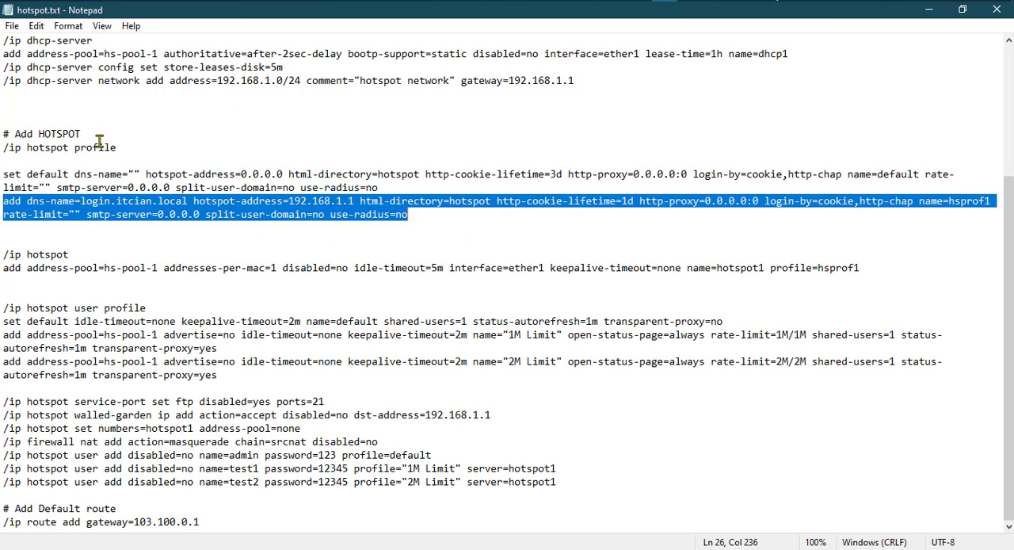
{"action": "left_click", "coordinate": [57, 201]}
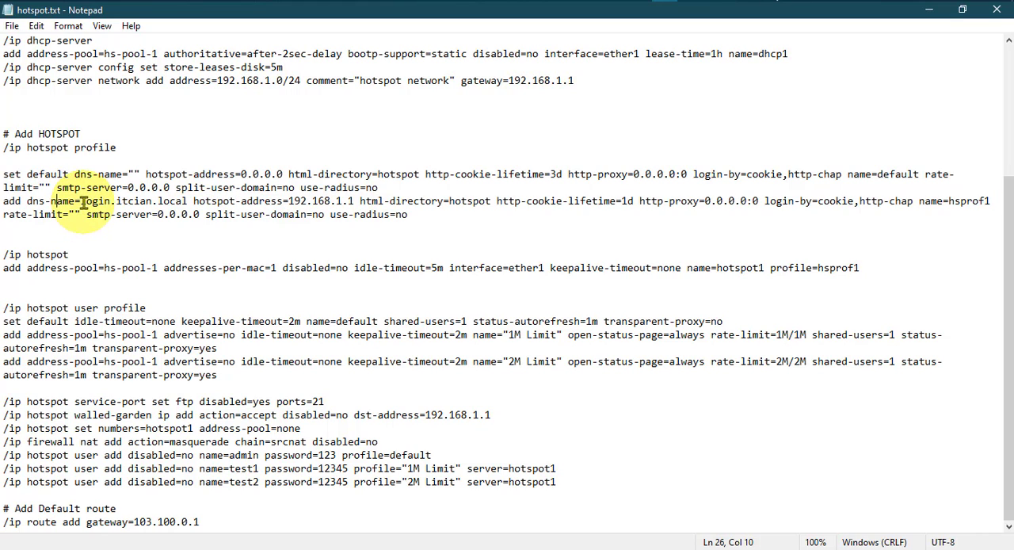
{"action": "left_click_drag", "start_coordinate": [80, 203], "coordinate": [161, 203]}
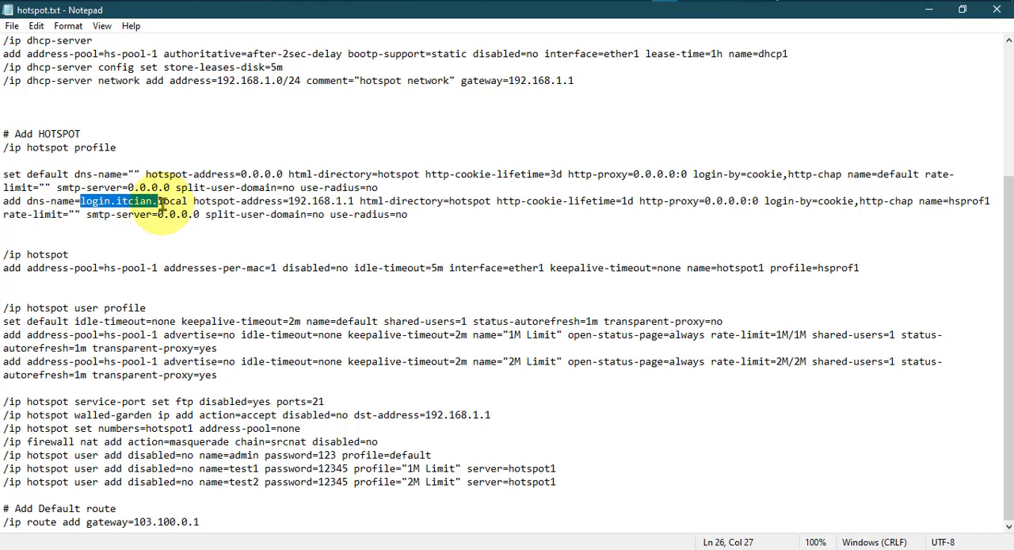
{"action": "left_click", "coordinate": [146, 202]}
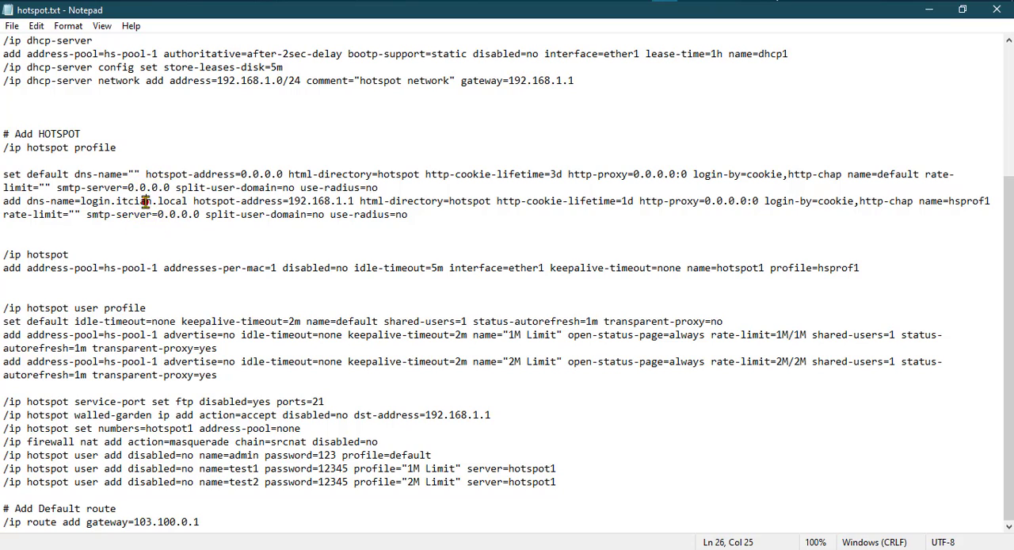
Replace "itcian" in the dns-name of the hsprof1 command in hotspot.txt with a personal name.
{"action": "left_click", "coordinate": [133, 202]}
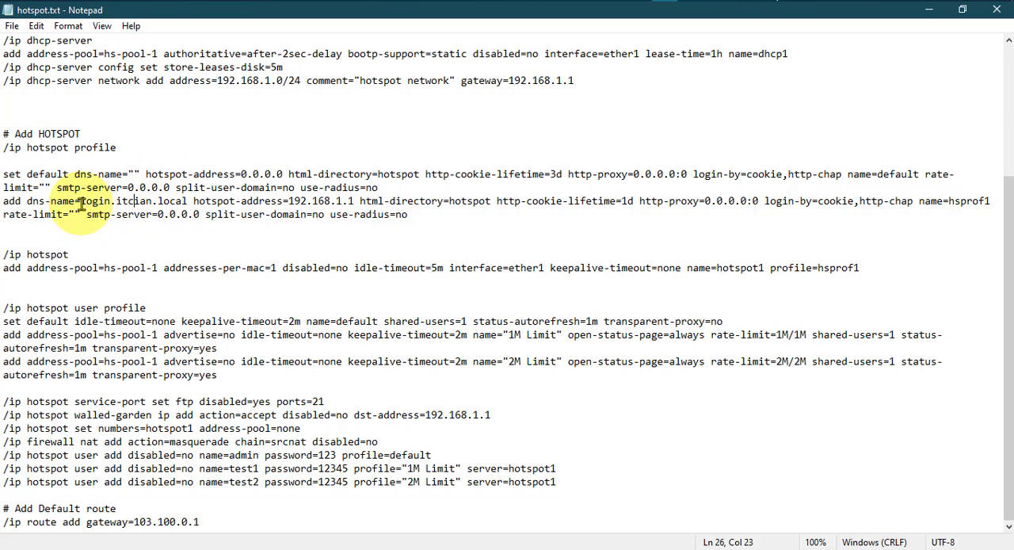
{"action": "double_click", "coordinate": [136, 202]}
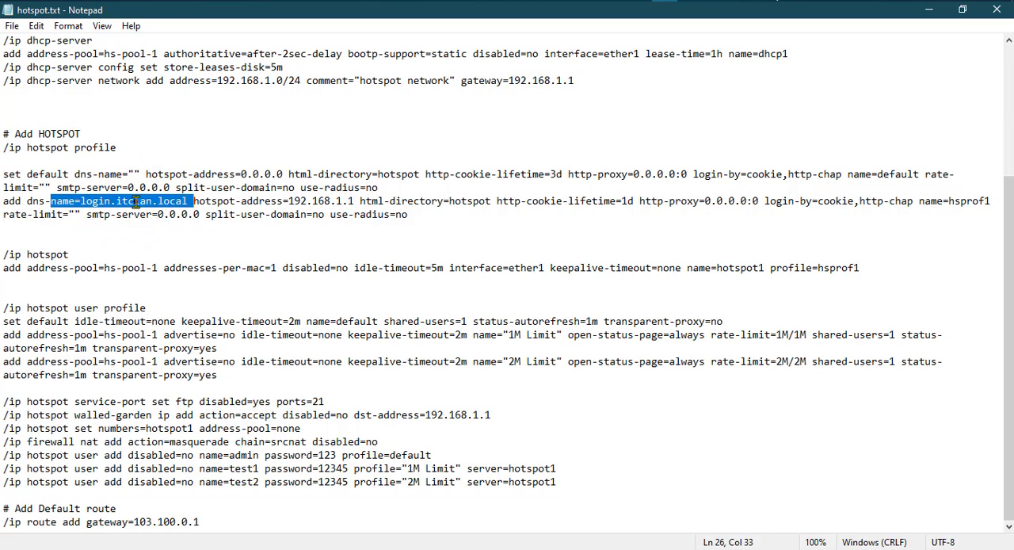
{"action": "left_click", "coordinate": [136, 202]}
{"action": "double_click", "coordinate": [137, 201]}
{"action": "left_click", "coordinate": [157, 202]}
{"action": "left_click_drag", "start_coordinate": [153, 202], "coordinate": [119, 202]}
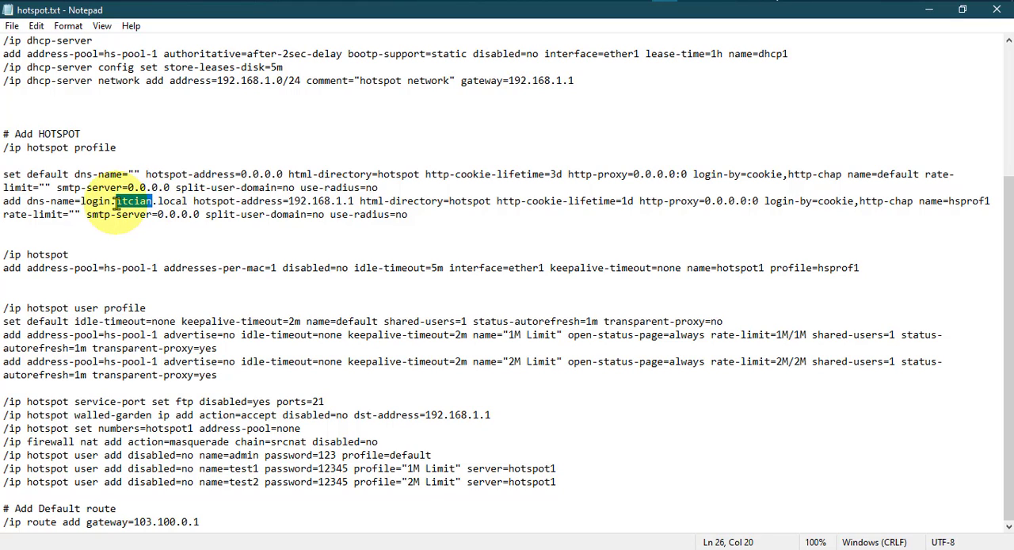
{"action": "type", "text": "israfil"}
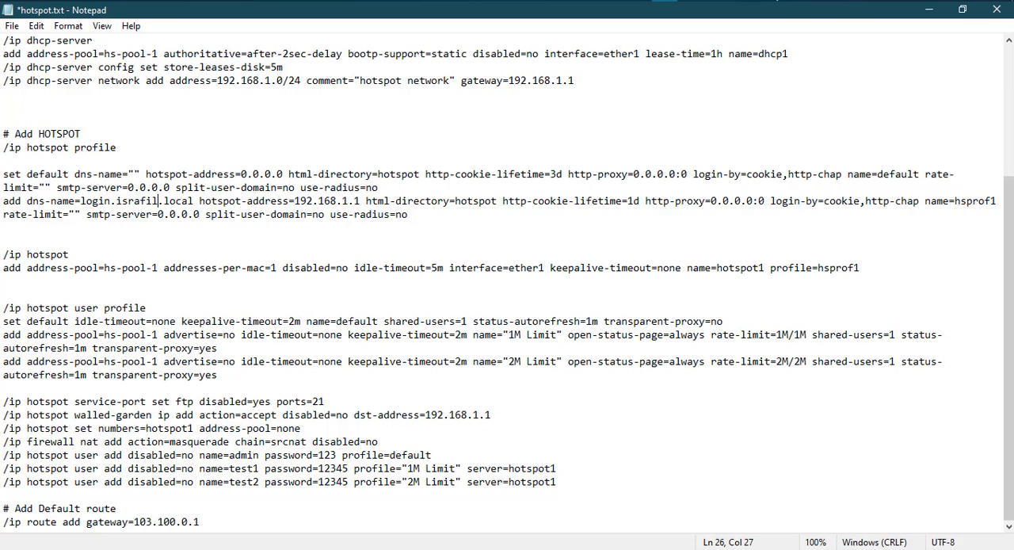
Check the hotspot-address, http-cookie-lifetime, login-by and name options of the hsprof1 command in hotspot.txt.
{"action": "left_click", "coordinate": [342, 203]}
{"action": "left_click_drag", "start_coordinate": [361, 204], "coordinate": [290, 203]}
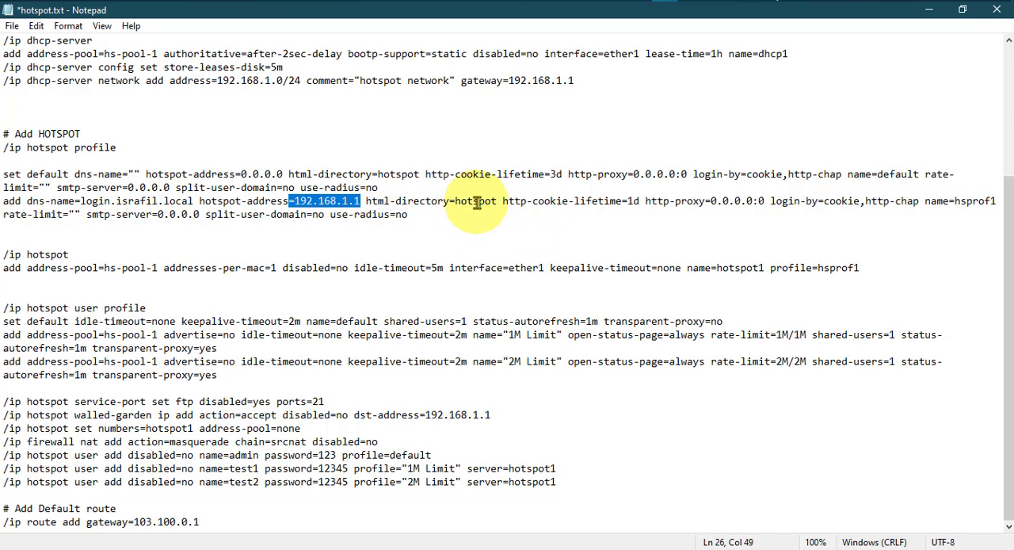
{"action": "left_click", "coordinate": [552, 204]}
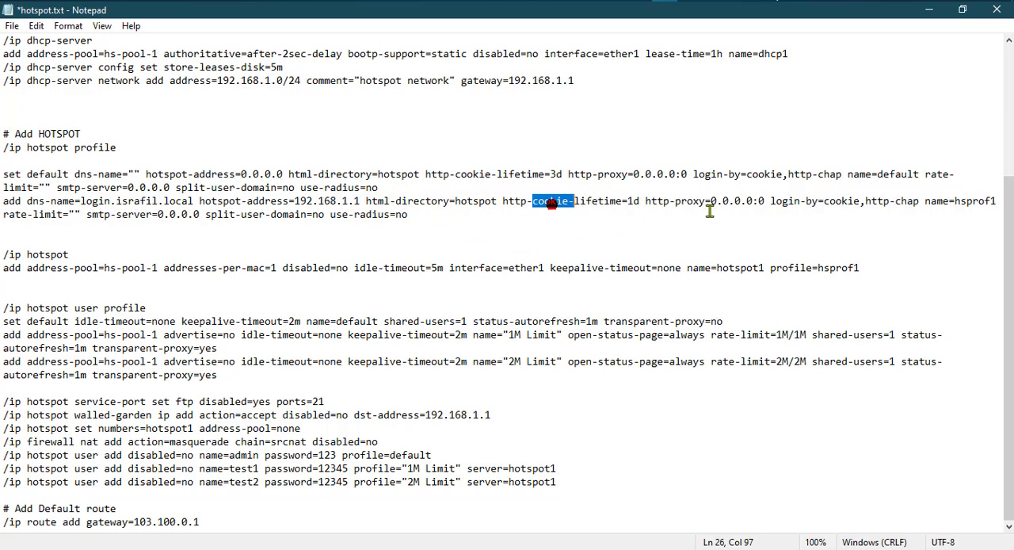
{"action": "left_click", "coordinate": [847, 205]}
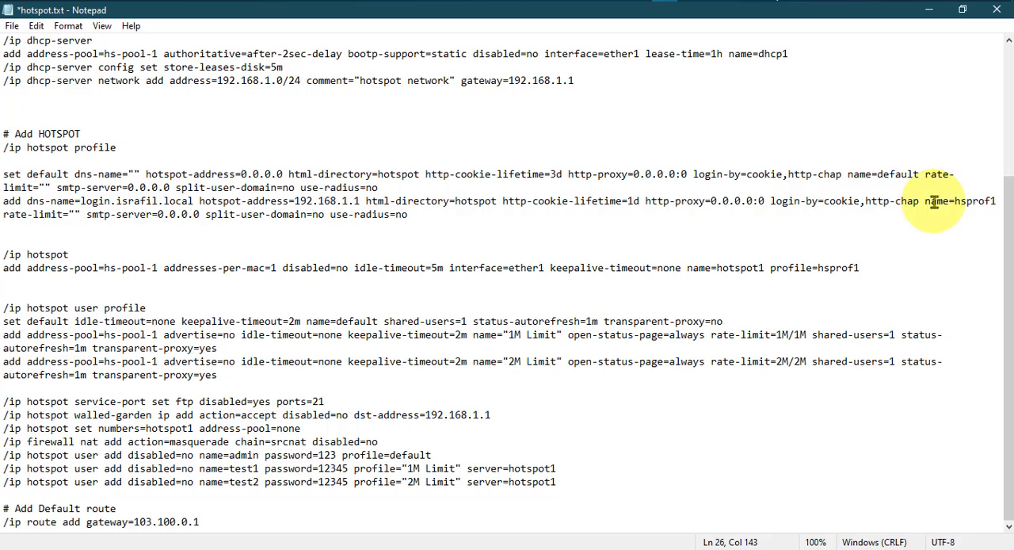
{"action": "double_click", "coordinate": [975, 204]}
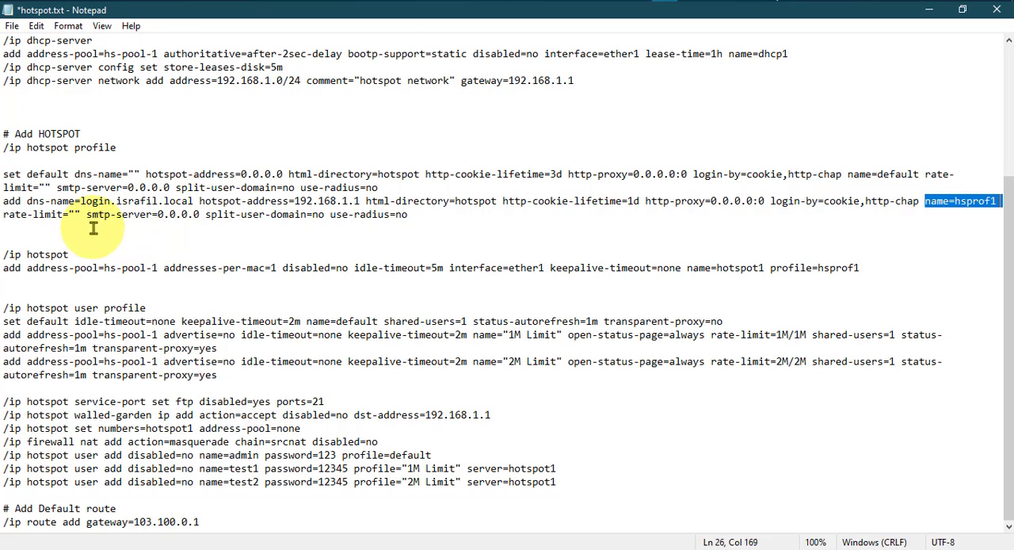
Switch to WinBox, open the hsprof1 server profile, examine its Login and General settings, and close it.
{"action": "mouse_move", "coordinate": [690, 1]}
{"action": "left_click", "coordinate": [679, 61]}
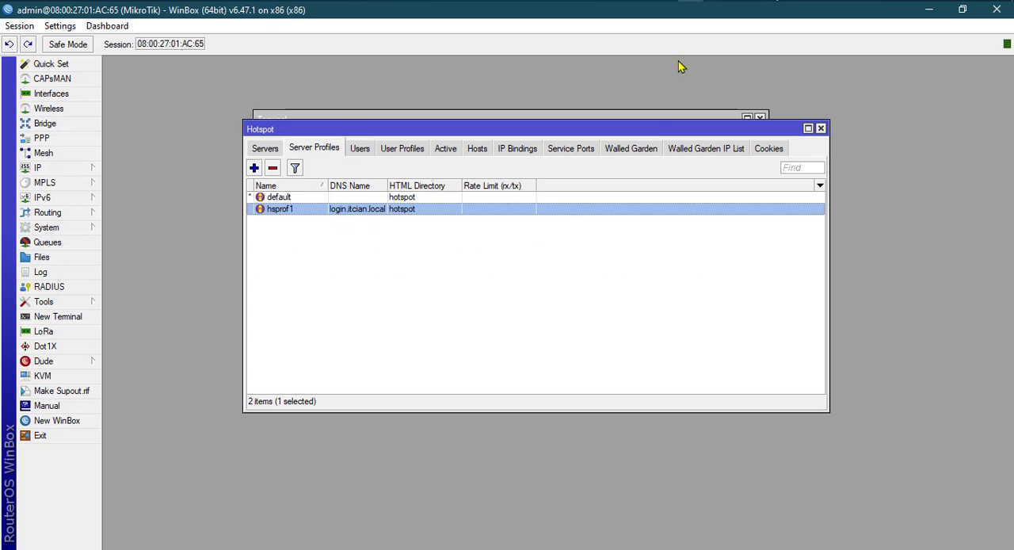
{"action": "double_click", "coordinate": [283, 209]}
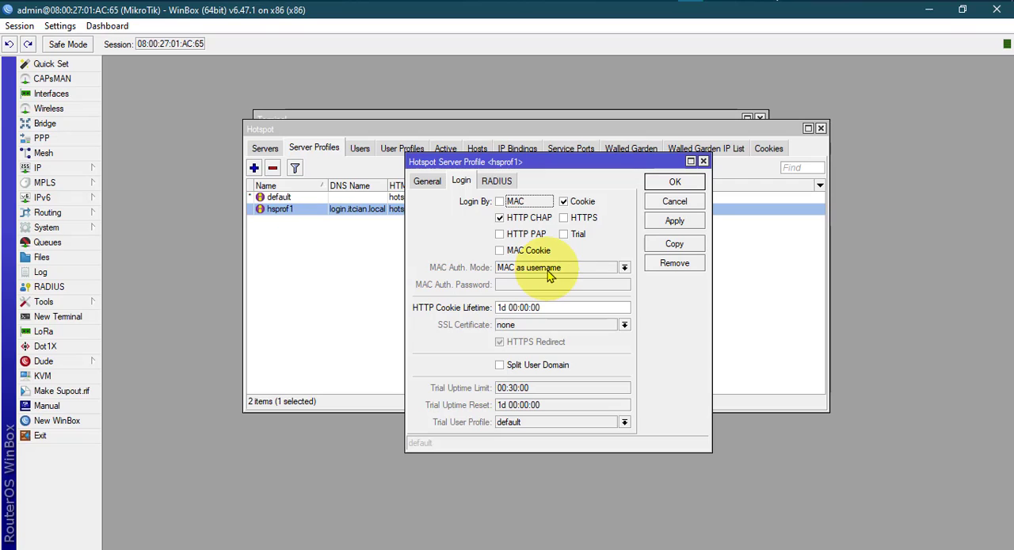
{"action": "left_click", "coordinate": [425, 184]}
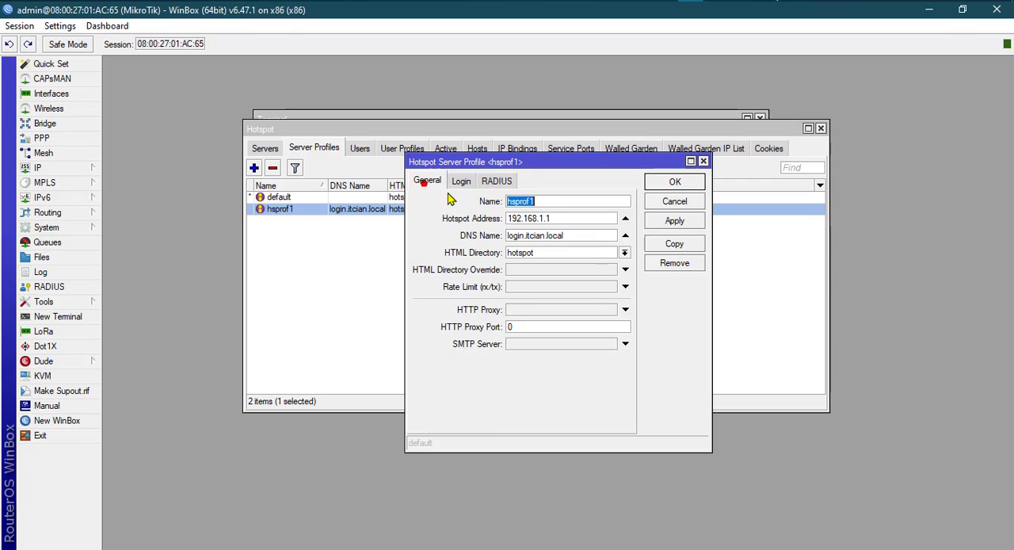
{"action": "left_click", "coordinate": [702, 161]}
Return to hotspot.txt, save the edited file and highlight the dns-name option of the hsprof1 command.
{"action": "key", "text": "alt+Tab"}
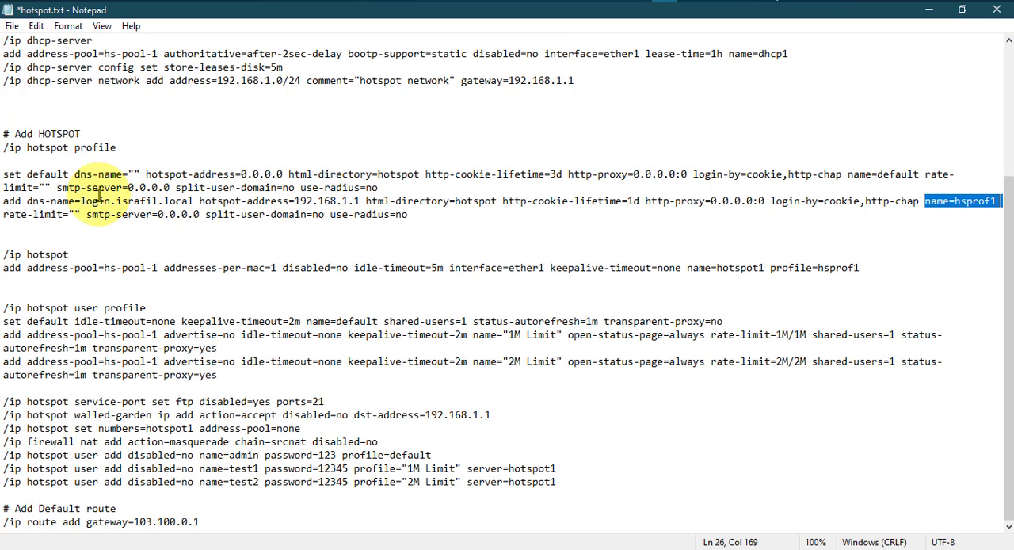
{"action": "key", "text": "ctrl+s"}
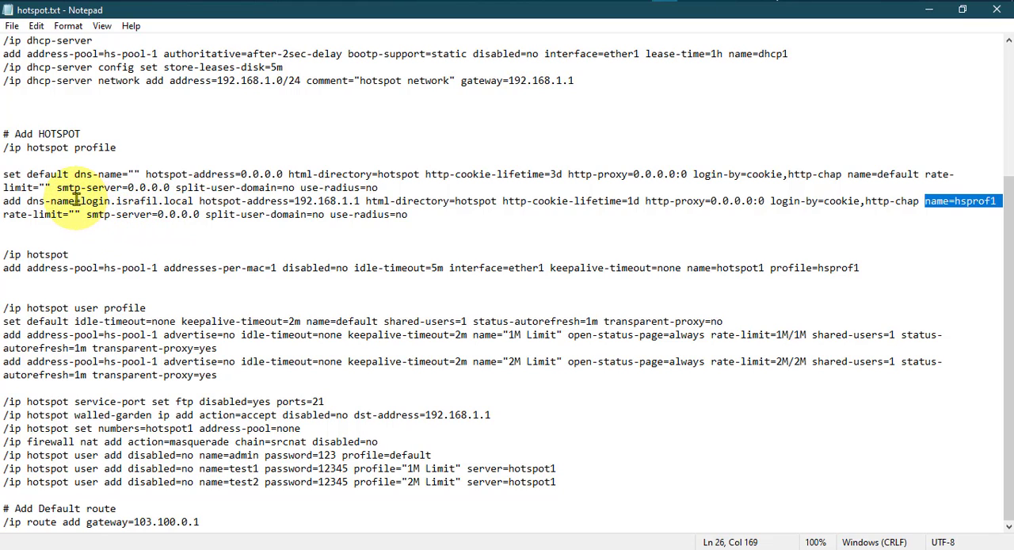
{"action": "double_click", "coordinate": [132, 200]}
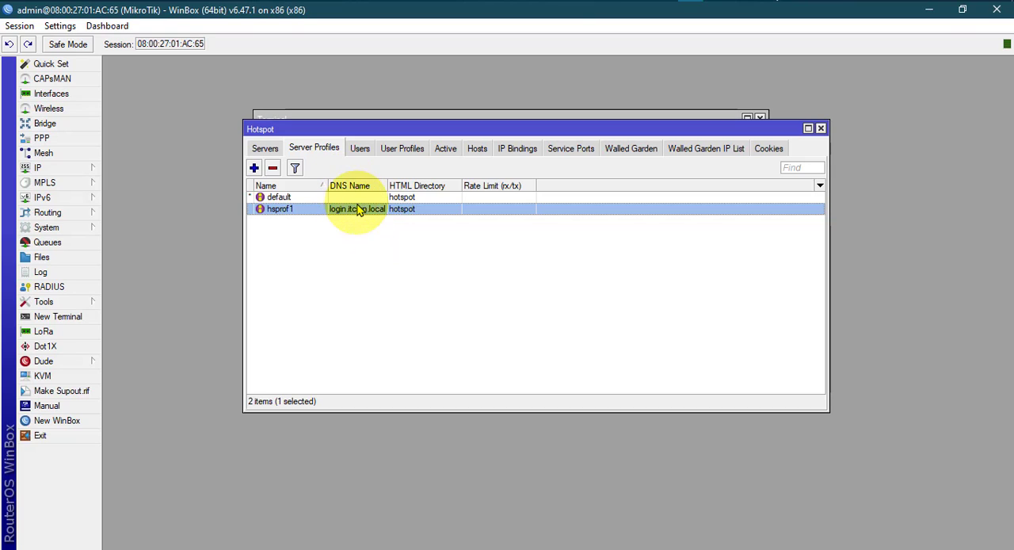
Remove the hsprof1 server profile in WinBox and close the Hotspot window.
{"action": "left_click", "coordinate": [362, 210]}
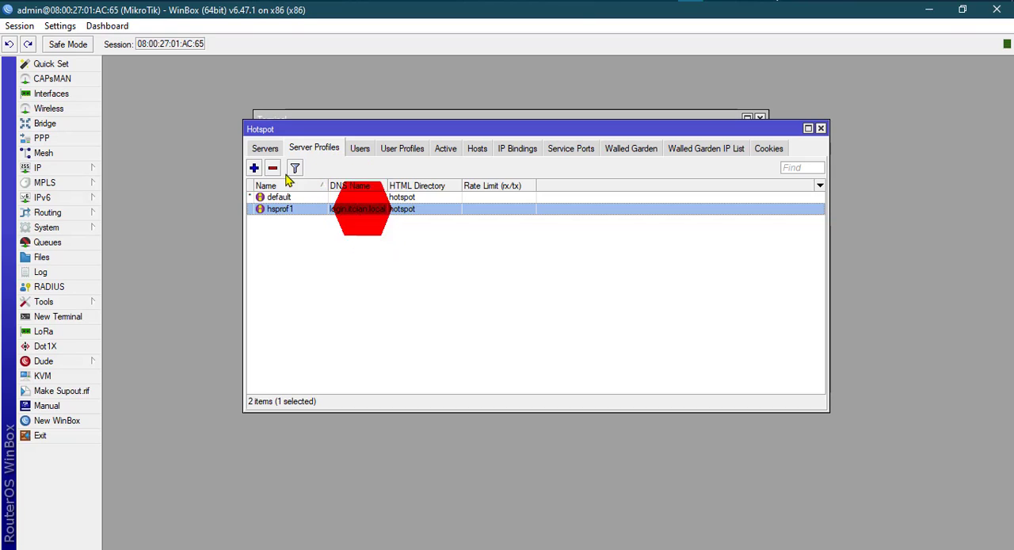
{"action": "left_click", "coordinate": [272, 168]}
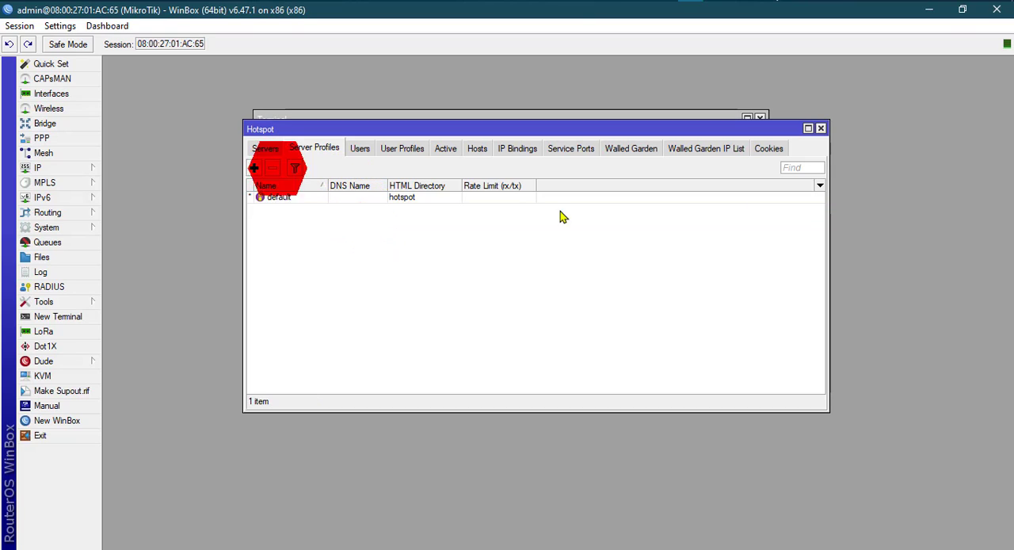
{"action": "left_click", "coordinate": [821, 129]}
Copy the revised hsprof1 add command from hotspot.txt and run it in the WinBox terminal at the hotspot profile prompt.
{"action": "left_click", "coordinate": [666, 2]}
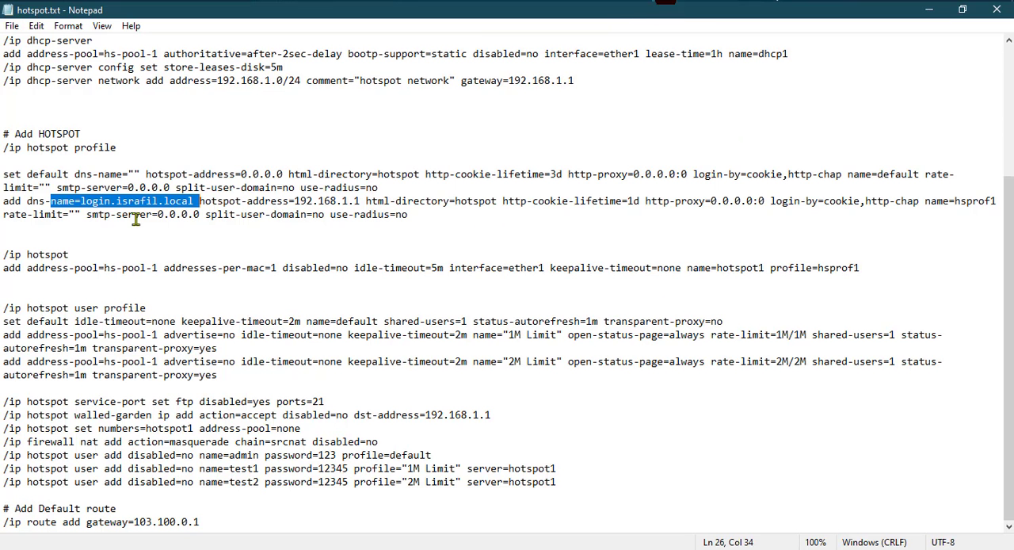
{"action": "left_click", "coordinate": [78, 210]}
{"action": "left_click_drag", "start_coordinate": [2, 206], "coordinate": [403, 218]}
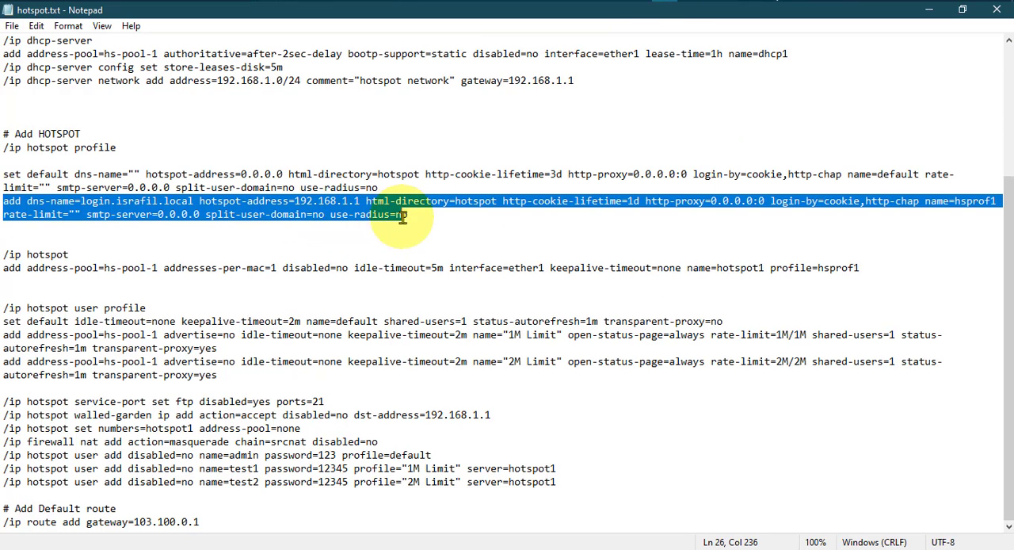
{"action": "right_click", "coordinate": [388, 211]}
{"action": "left_click", "coordinate": [416, 255]}
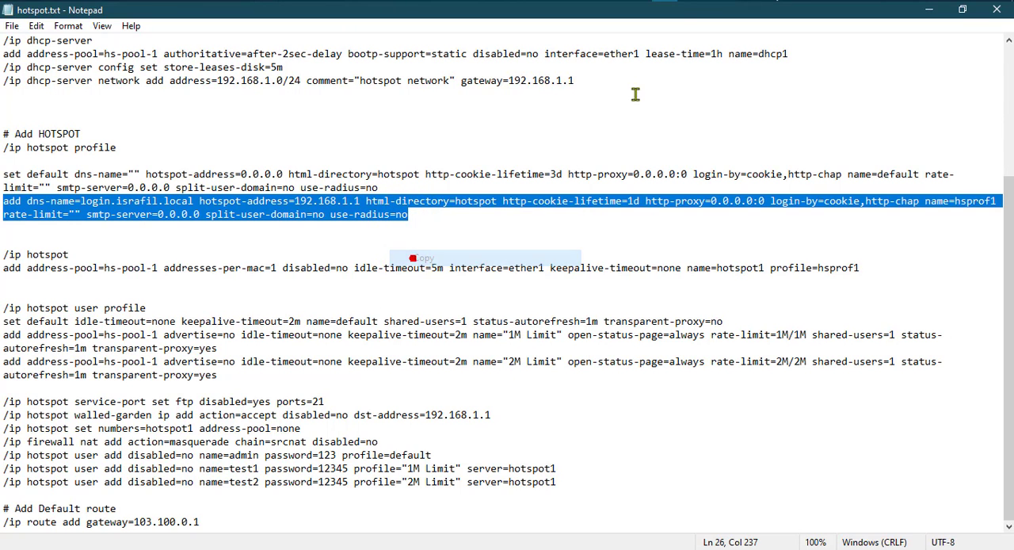
{"action": "key", "text": "alt+Tab"}
{"action": "right_click", "coordinate": [457, 389]}
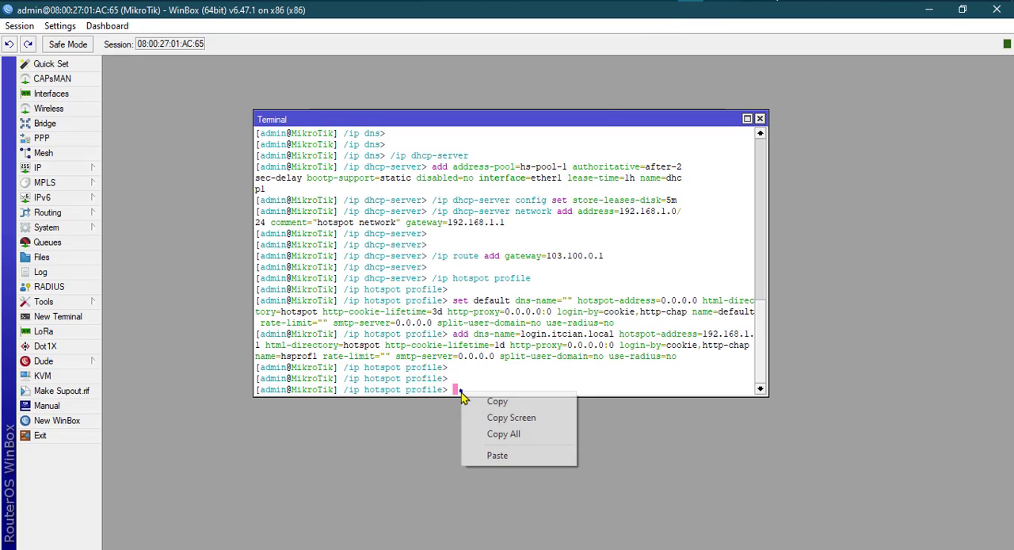
{"action": "left_click", "coordinate": [495, 455]}
{"action": "key", "text": "Return"}
{"action": "key", "text": "Return"}
{"action": "key", "text": "Return"}
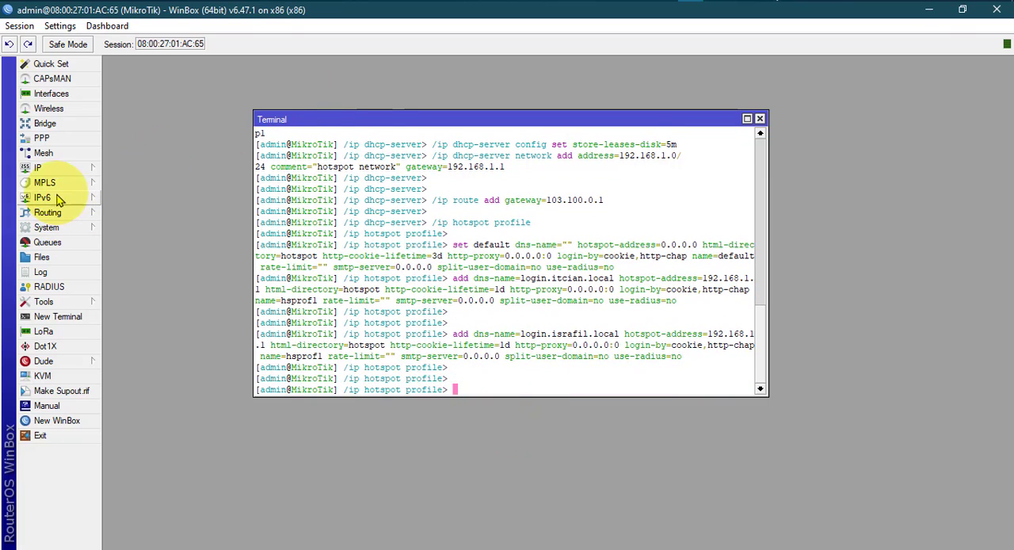
Open the hsprof1 hotspot server profile and examine its hotspot address, DNS name and HTML directory options.
{"action": "left_click", "coordinate": [44, 169]}
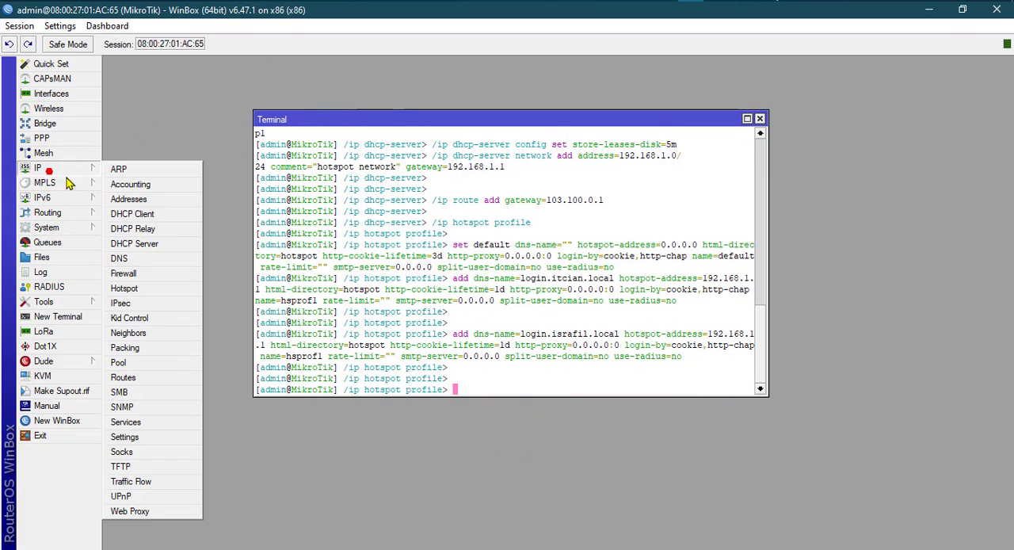
{"action": "left_click", "coordinate": [124, 289]}
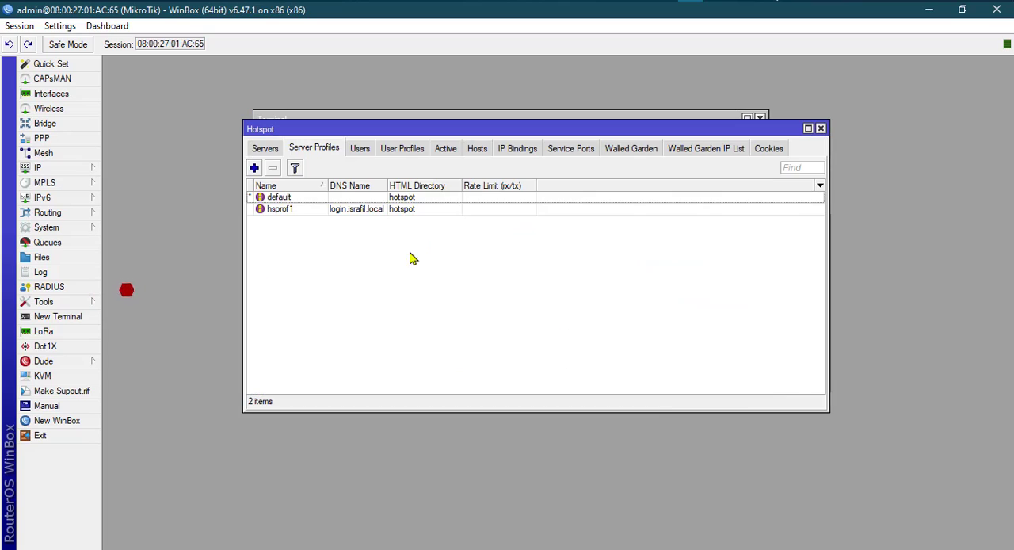
{"action": "left_click", "coordinate": [287, 214]}
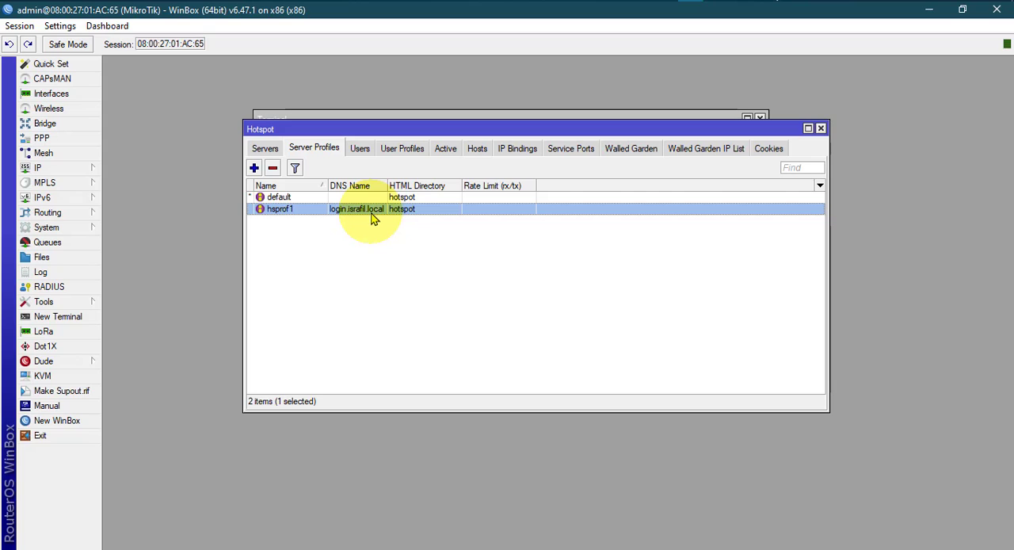
{"action": "double_click", "coordinate": [374, 211]}
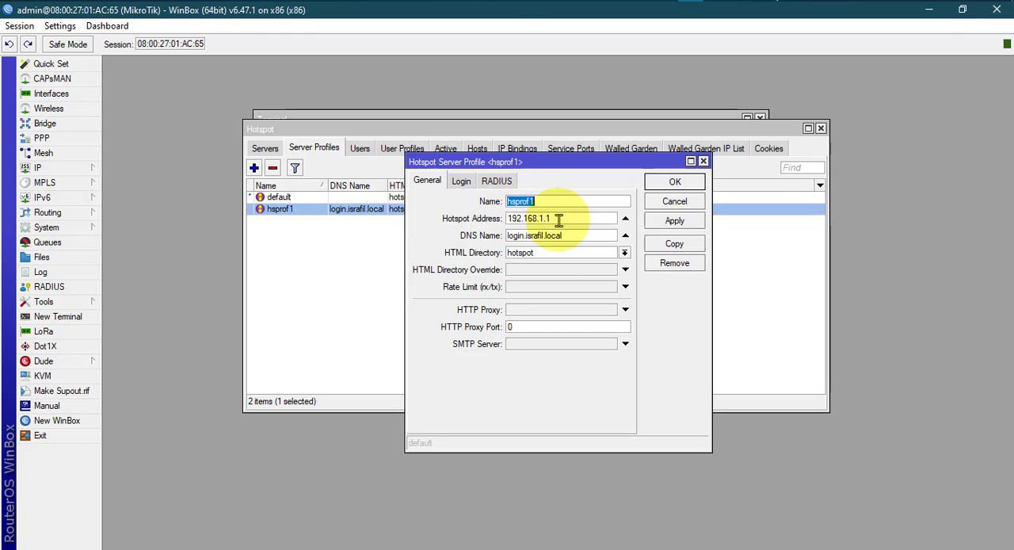
{"action": "key", "text": "Tab"}
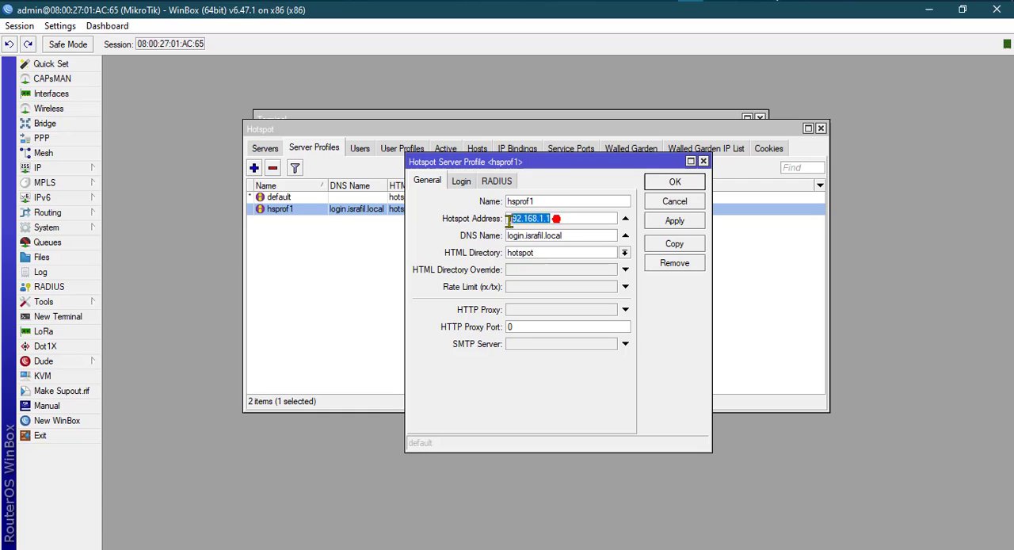
{"action": "double_click", "coordinate": [566, 236]}
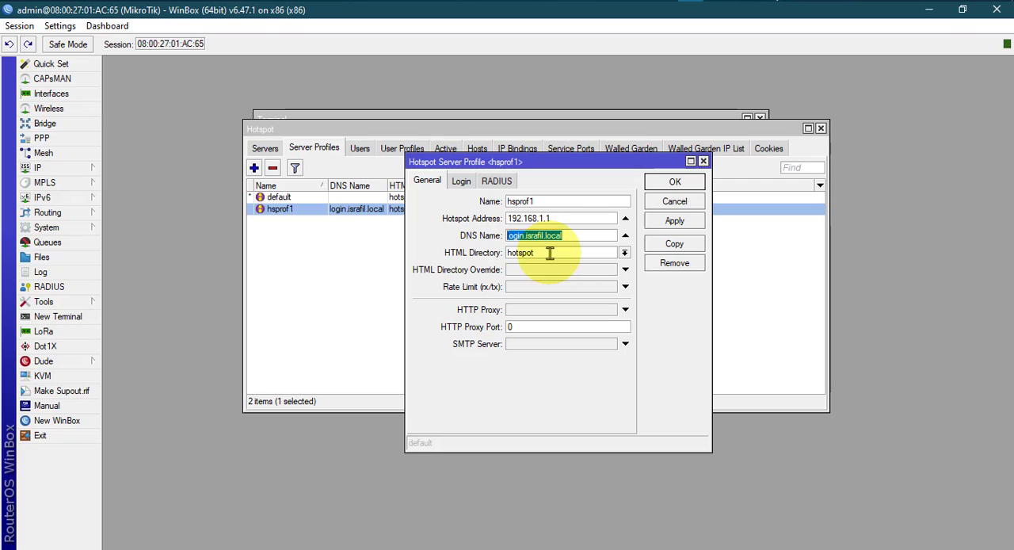
{"action": "left_click", "coordinate": [605, 251]}
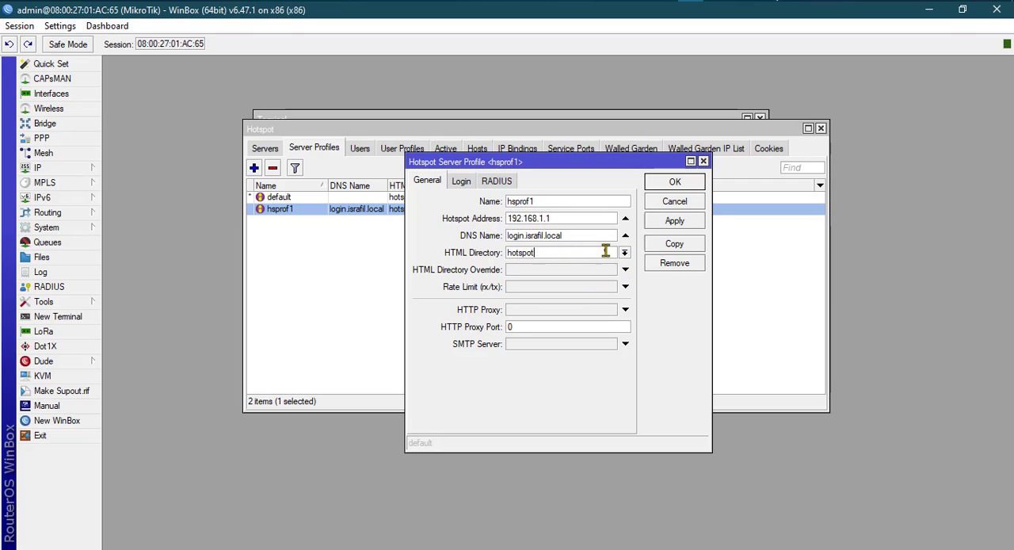
{"action": "left_click", "coordinate": [624, 253]}
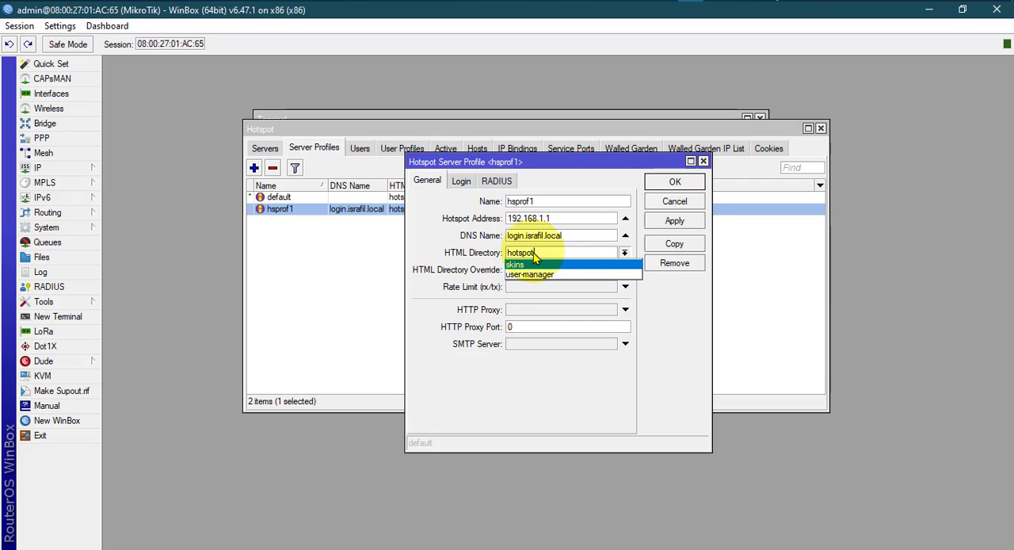
{"action": "left_click", "coordinate": [697, 318]}
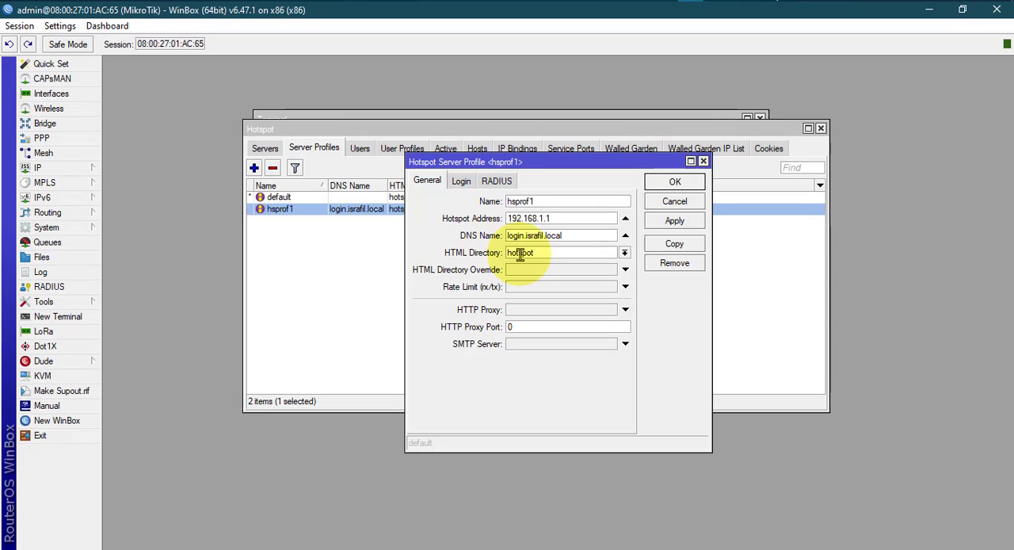
Check the Login settings of the hsprof1 profile, accept the dialog and close the Hotspot window.
{"action": "left_click", "coordinate": [461, 181]}
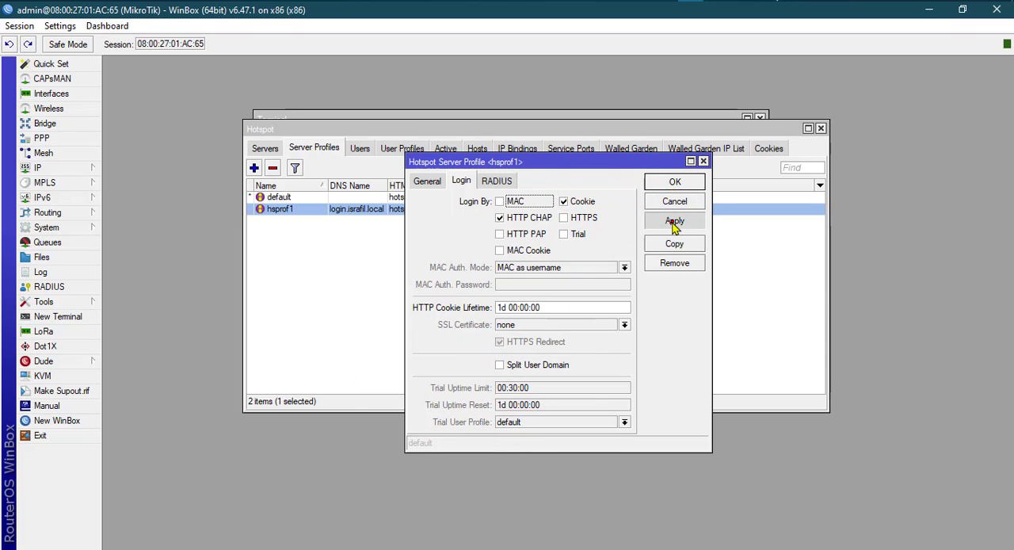
{"action": "left_click", "coordinate": [674, 183]}
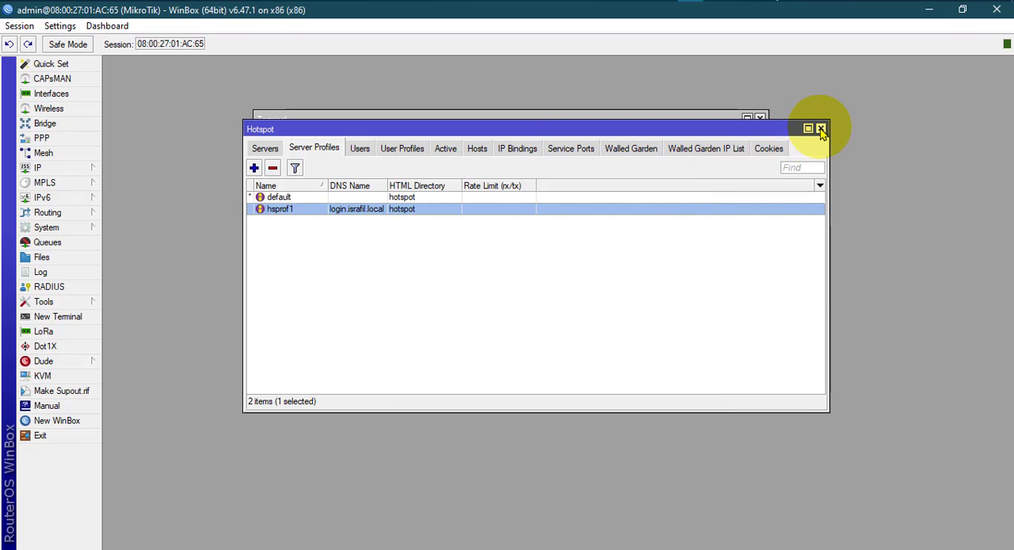
{"action": "left_click", "coordinate": [821, 129]}
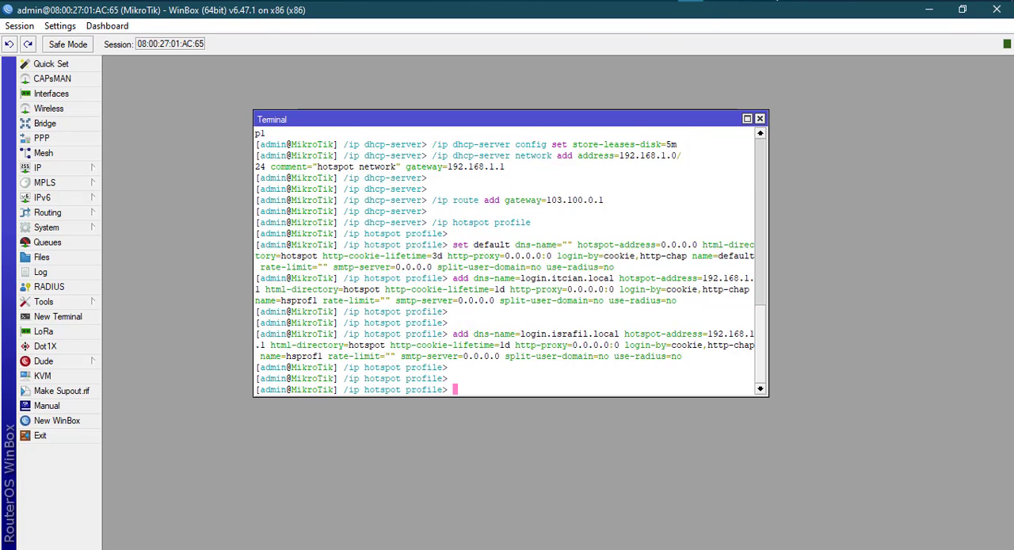
Look over the user profile commands in hotspot.txt, view the hotspot user profiles and a blank new-profile form in WinBox, and close the form.
{"action": "key", "text": "alt+Tab"}
{"action": "left_click", "coordinate": [57, 210]}
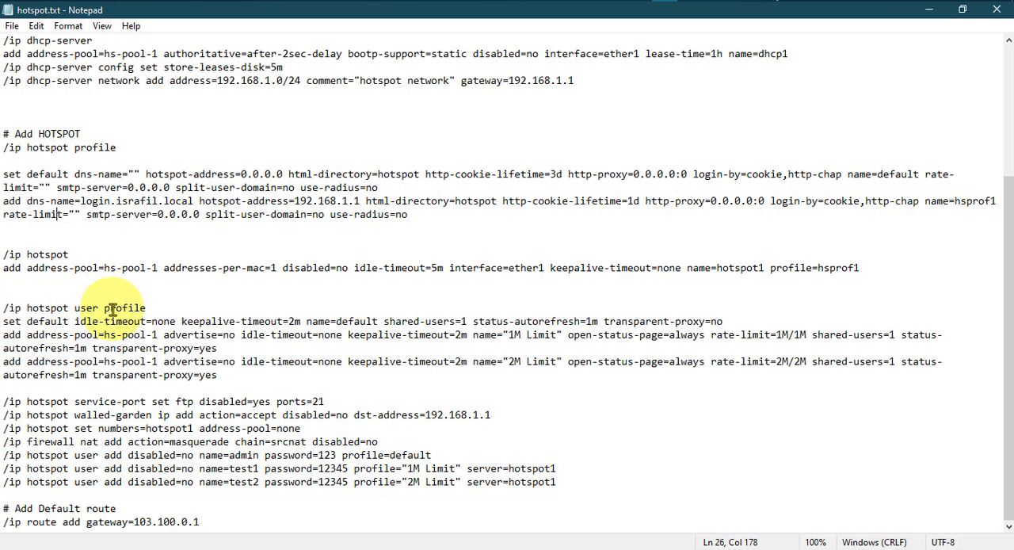
{"action": "left_click", "coordinate": [677, 1]}
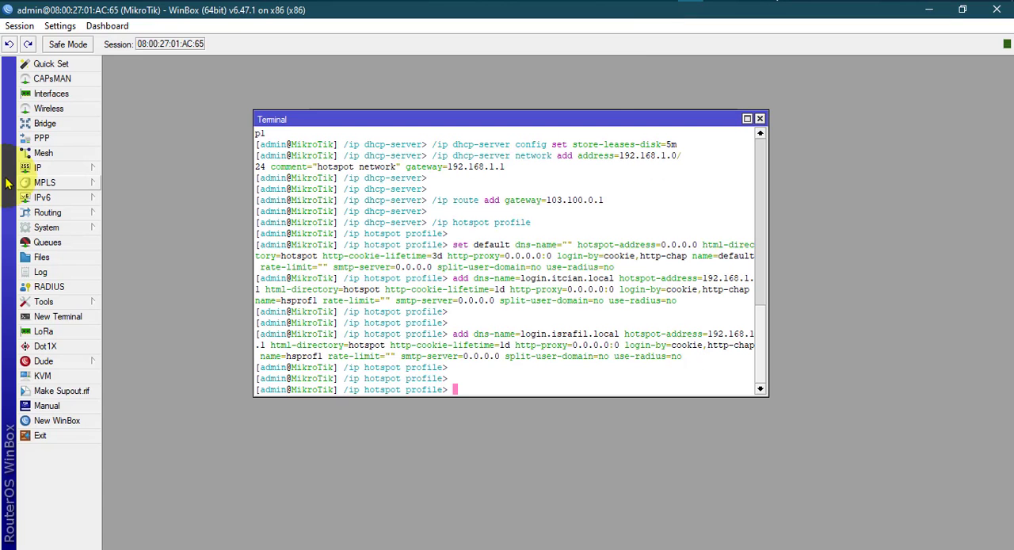
{"action": "left_click", "coordinate": [49, 167]}
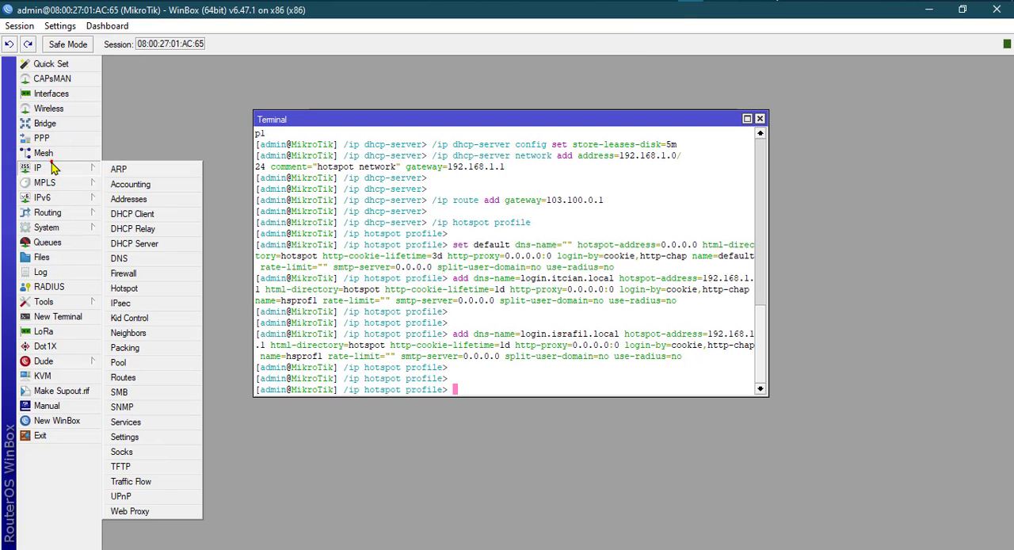
{"action": "left_click", "coordinate": [132, 293]}
{"action": "left_click", "coordinate": [418, 150]}
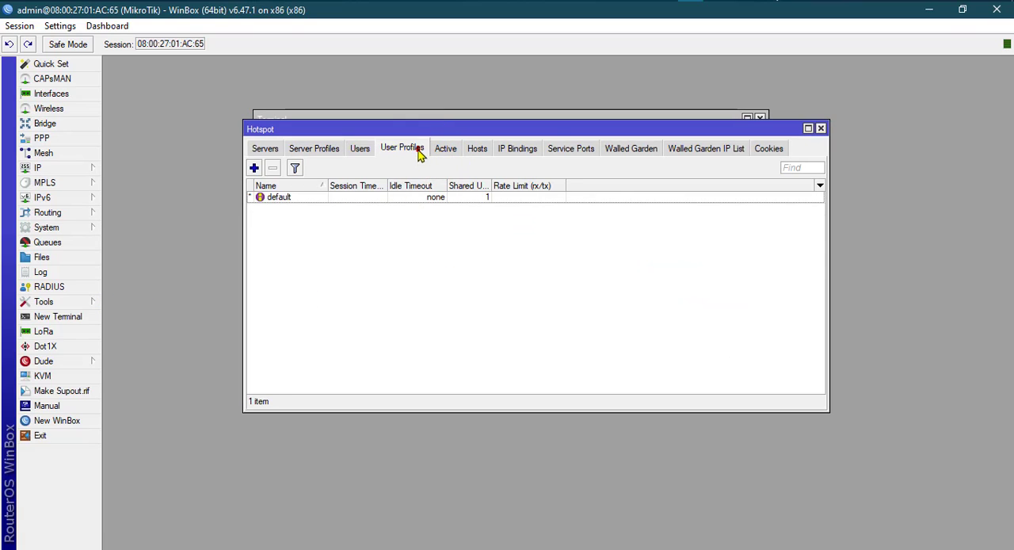
{"action": "left_click", "coordinate": [297, 198]}
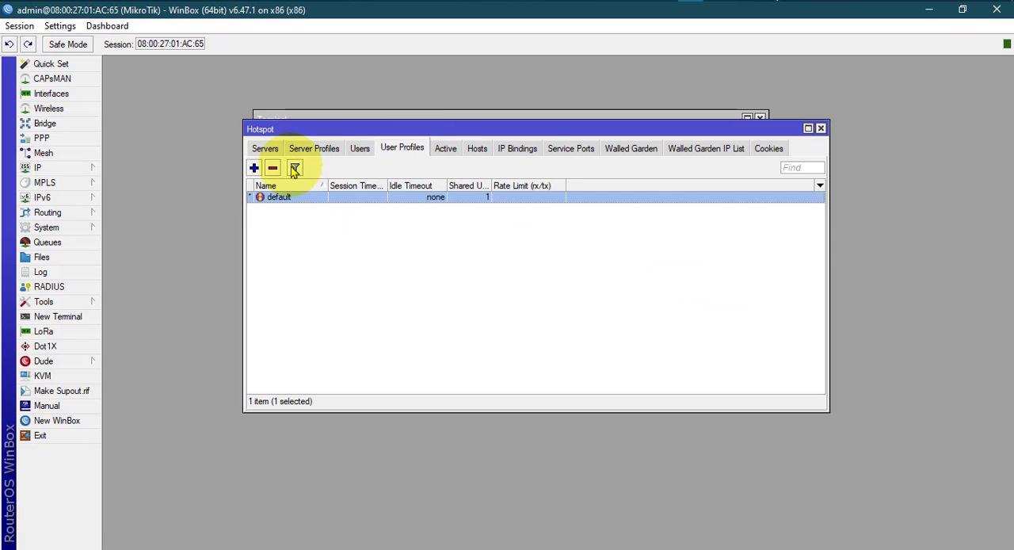
{"action": "left_click", "coordinate": [255, 169]}
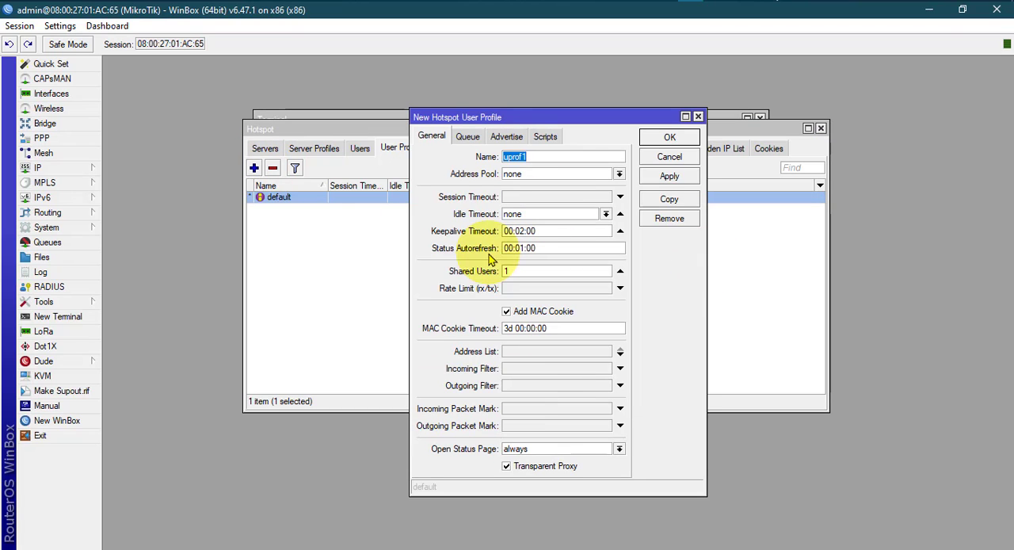
{"action": "left_click", "coordinate": [698, 117]}
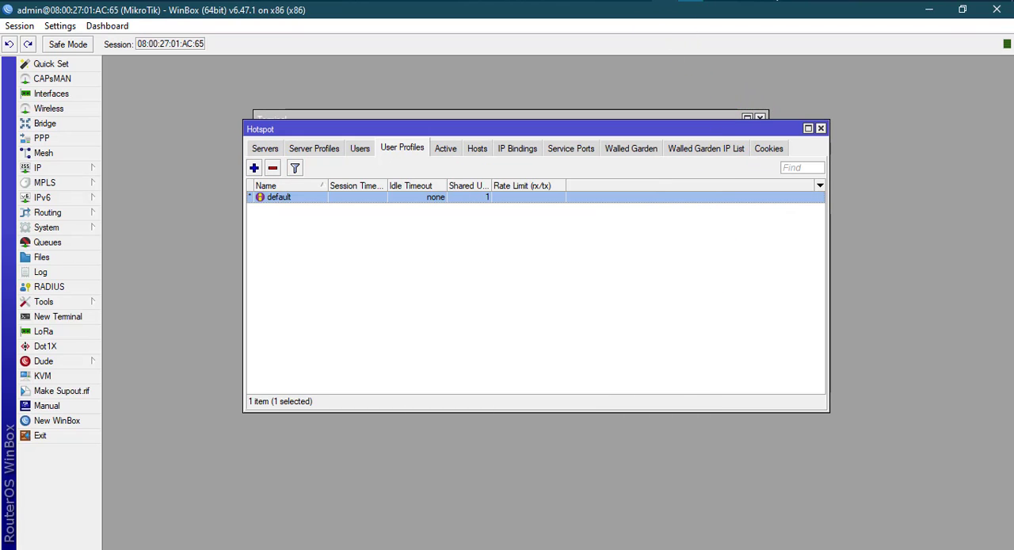
Return to hotspot.txt and copy the /ip hotspot line together with the add command for hotspot1.
{"action": "left_click", "coordinate": [663, 1]}
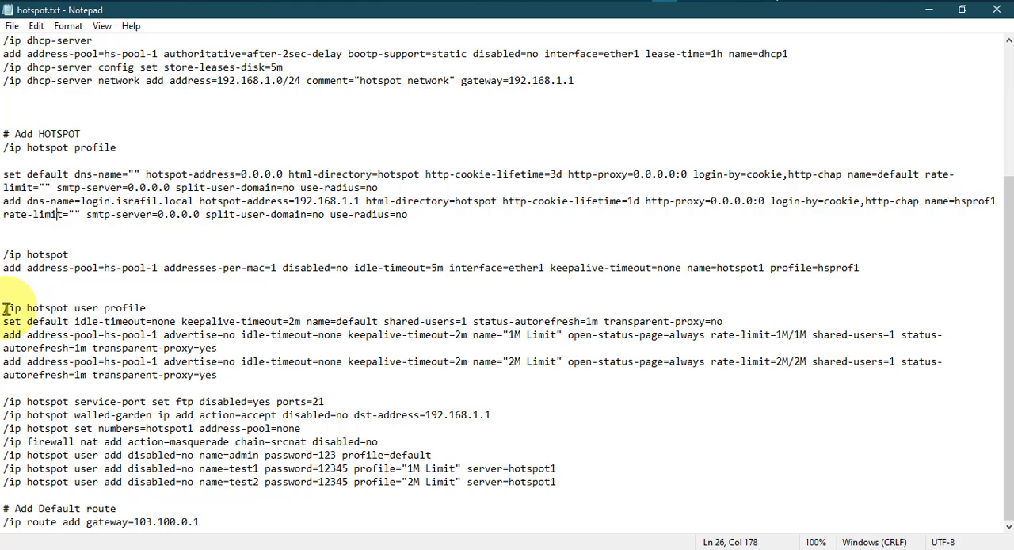
{"action": "left_click_drag", "start_coordinate": [5, 308], "coordinate": [233, 373]}
{"action": "left_click", "coordinate": [234, 383]}
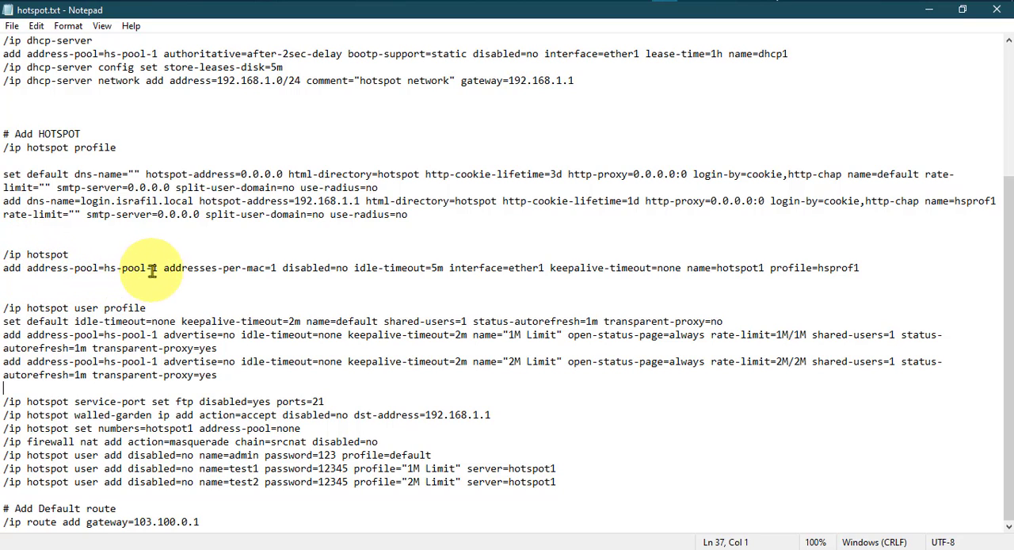
{"action": "left_click_drag", "start_coordinate": [4, 252], "coordinate": [861, 268]}
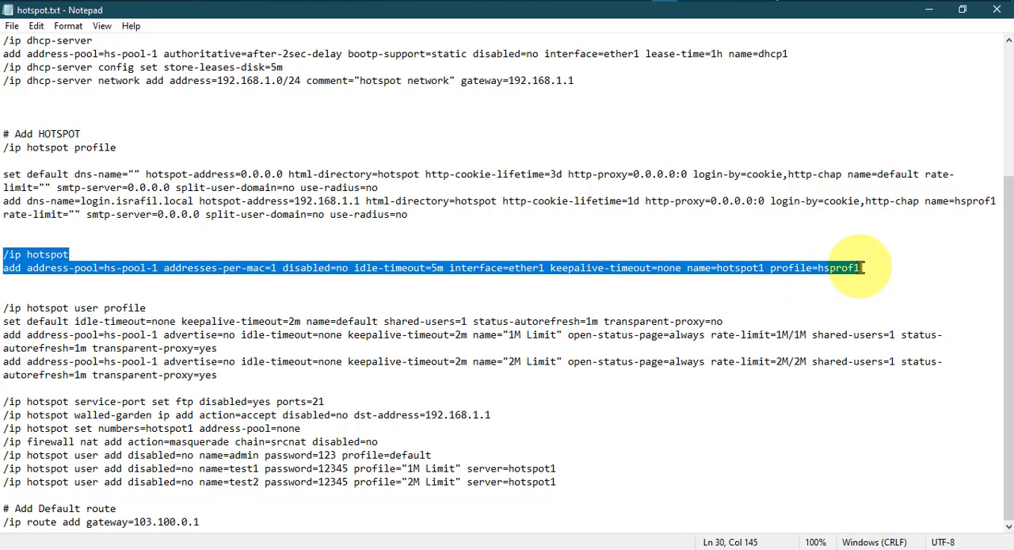
{"action": "right_click", "coordinate": [524, 268]}
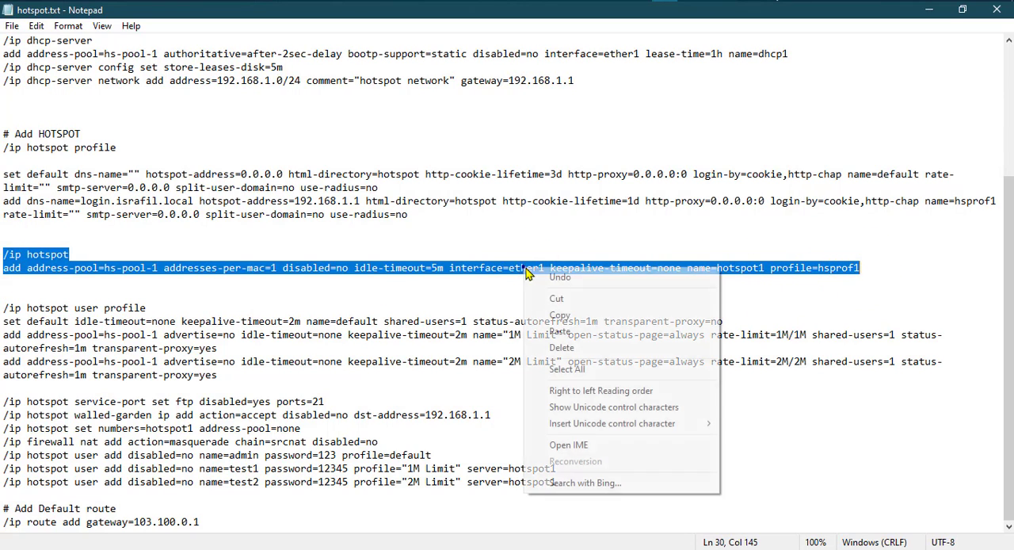
{"action": "left_click", "coordinate": [559, 314]}
Run the copied commands in the WinBox terminal to add server hotspot1 on ether1 with address pool hs-pool-1 and profile hsprof1.
{"action": "key", "text": "alt+Tab"}
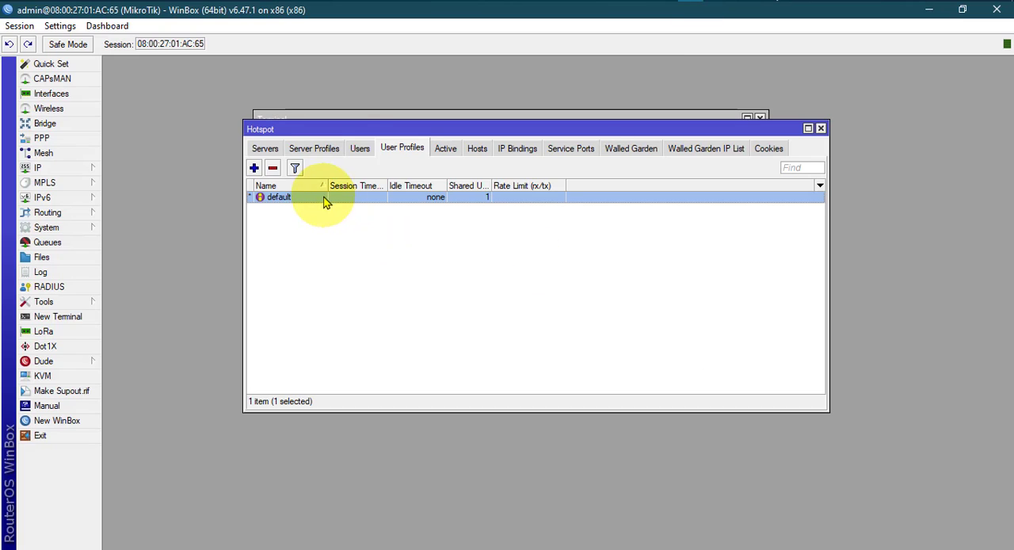
{"action": "left_click", "coordinate": [342, 115]}
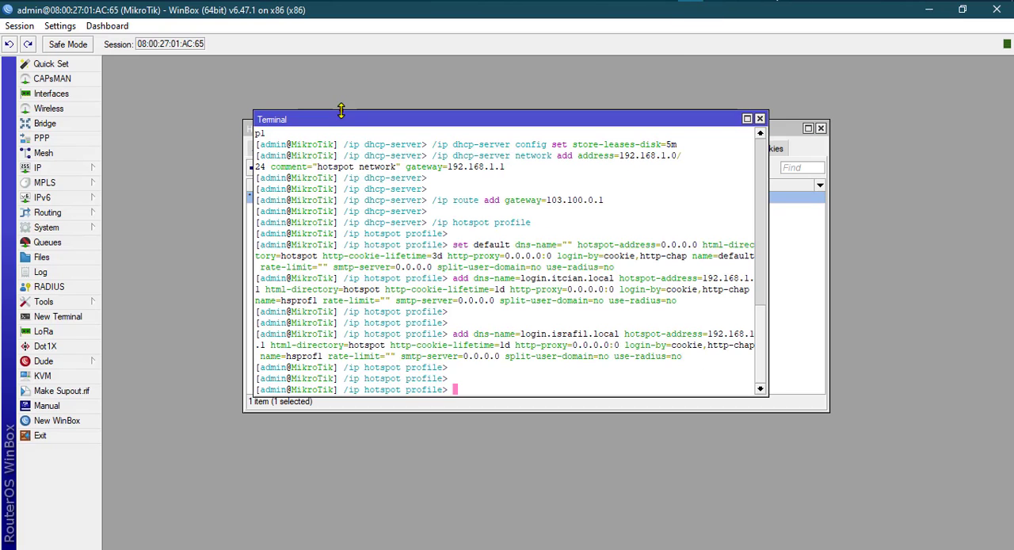
{"action": "right_click", "coordinate": [462, 390]}
{"action": "left_click", "coordinate": [491, 452]}
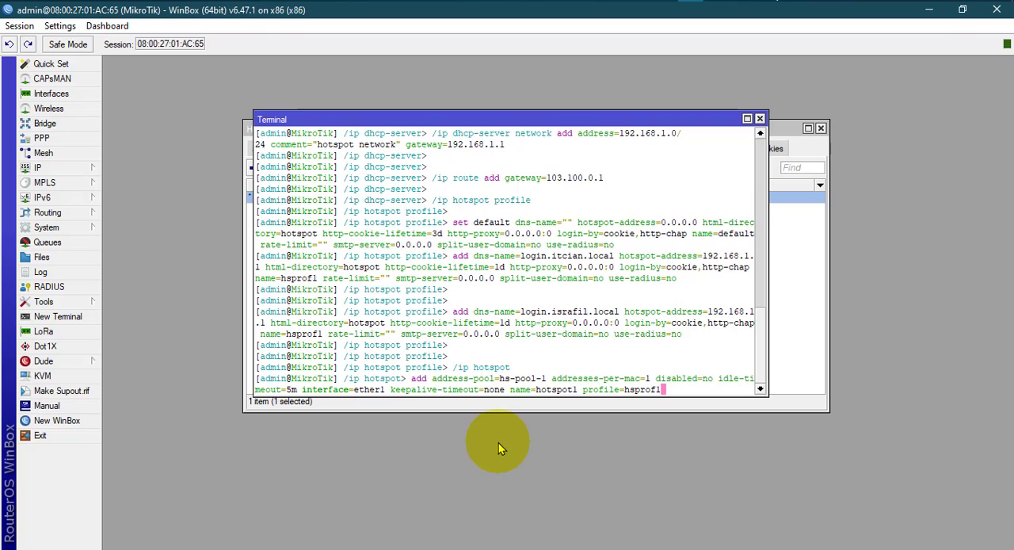
{"action": "key", "text": "Return"}
{"action": "key", "text": "Return"}
{"action": "key", "text": "Return"}
{"action": "key", "text": "Return"}
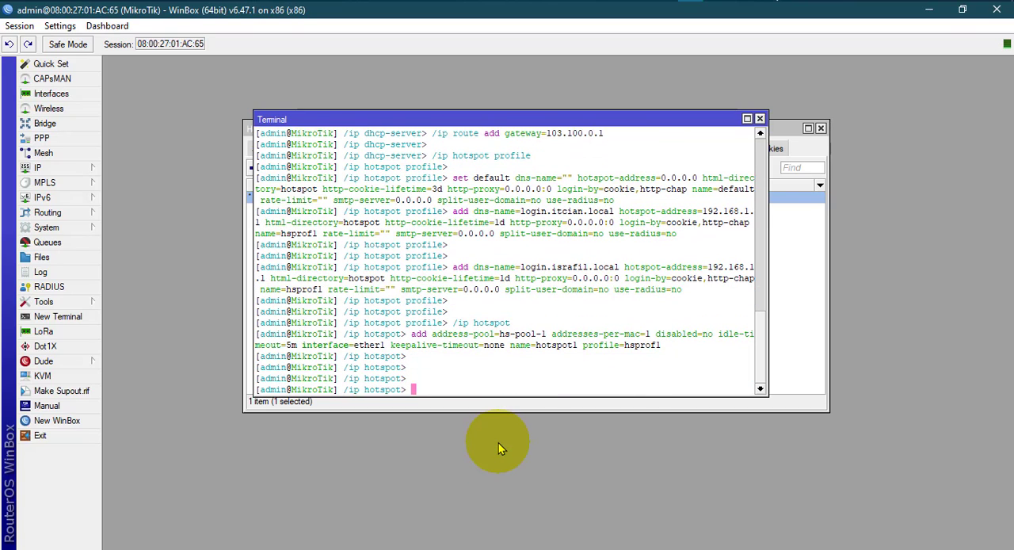
Check the hotspot server list in WinBox, view a blank new hotspot server form and close it without adding a server.
{"action": "left_click", "coordinate": [48, 168]}
{"action": "left_click", "coordinate": [124, 288]}
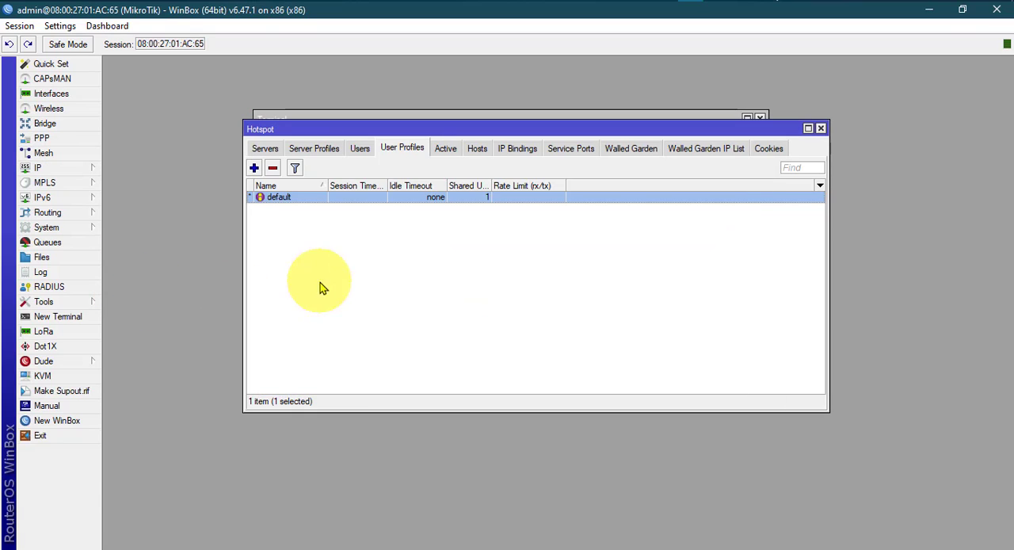
{"action": "left_click", "coordinate": [358, 148]}
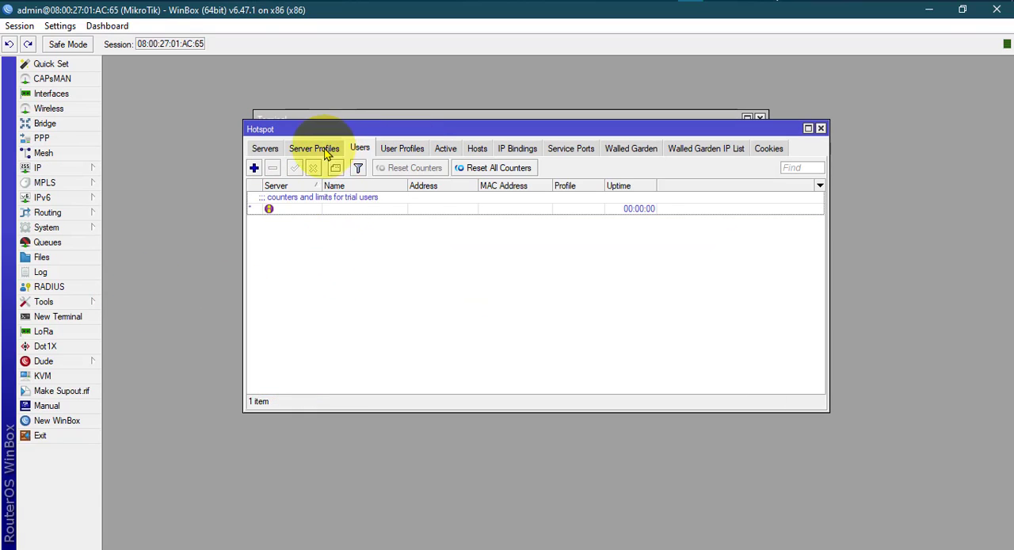
{"action": "left_click", "coordinate": [323, 149]}
{"action": "left_click", "coordinate": [265, 149]}
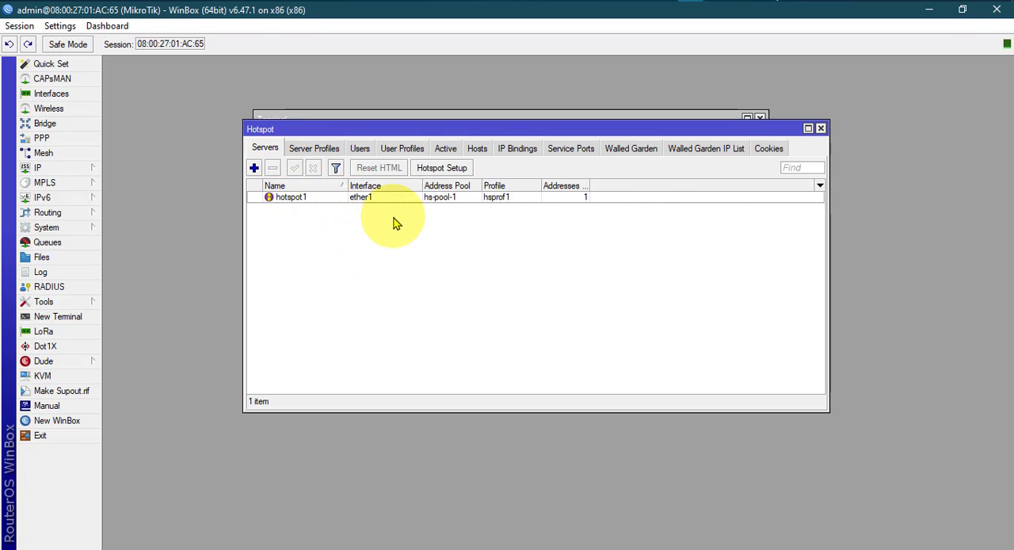
{"action": "left_click", "coordinate": [310, 197]}
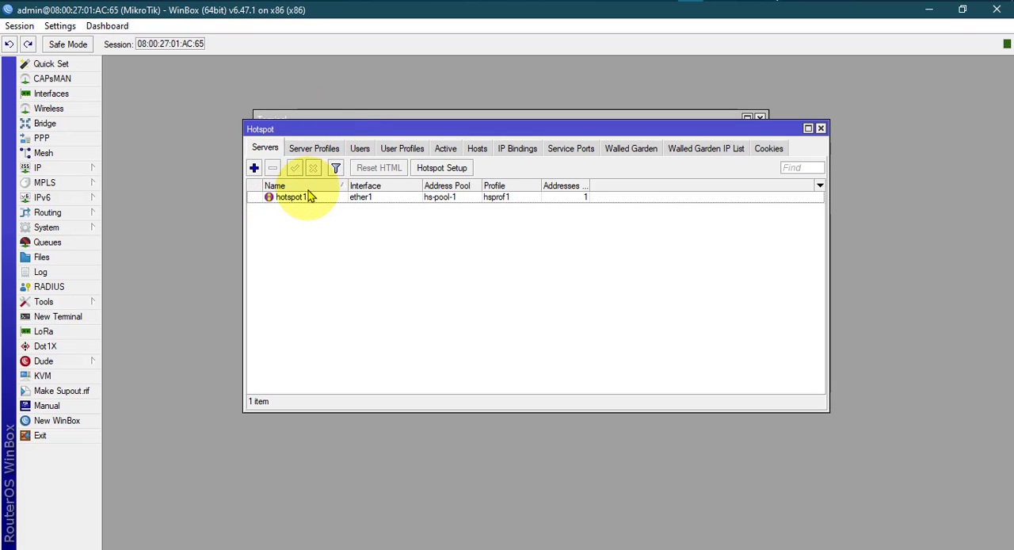
{"action": "left_click", "coordinate": [253, 168]}
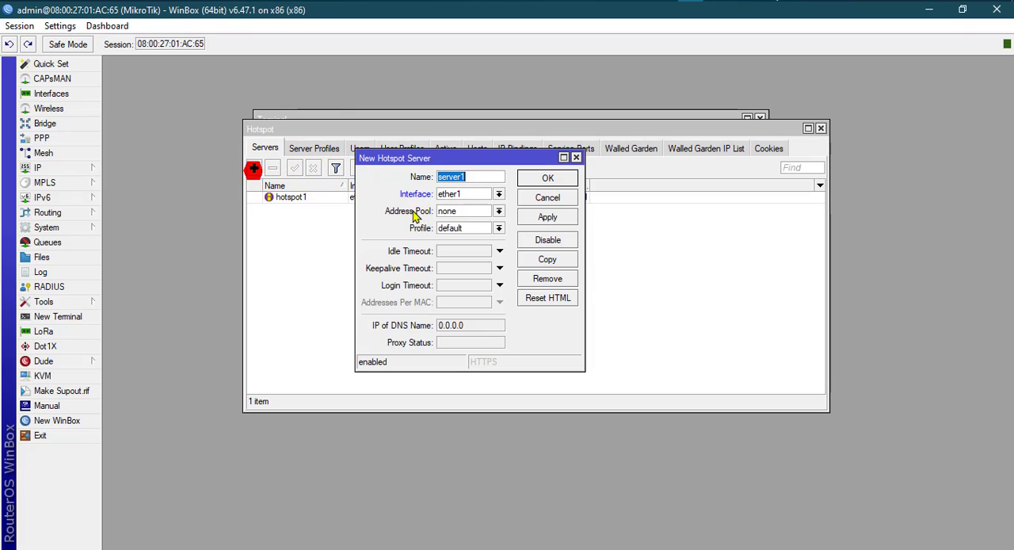
{"action": "left_click", "coordinate": [468, 178]}
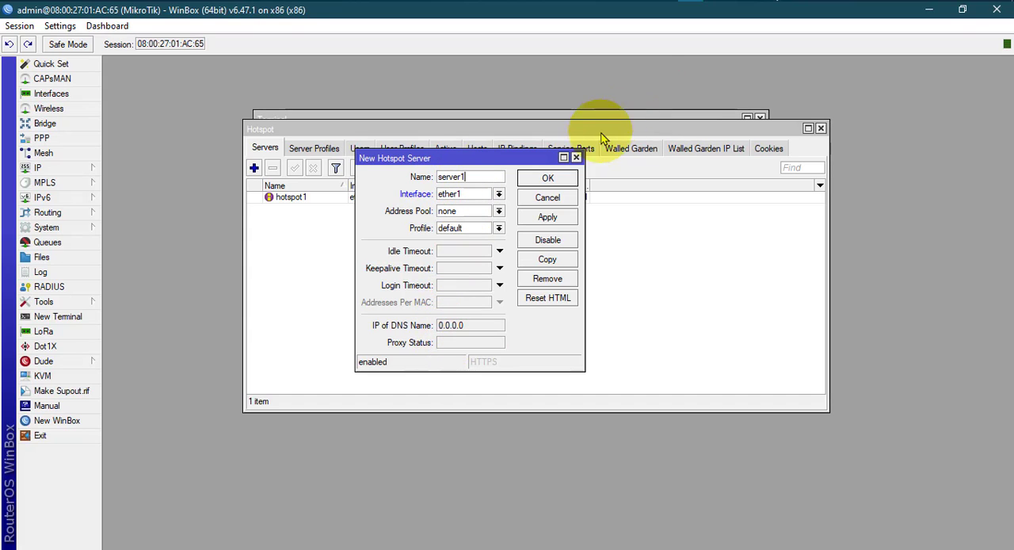
{"action": "left_click", "coordinate": [576, 157]}
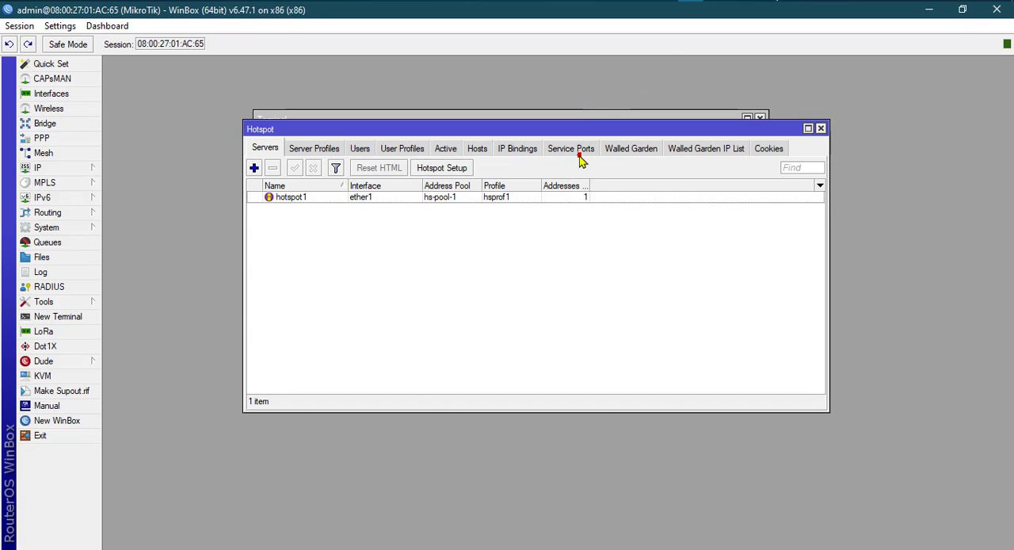
Open the hotspot1 server's settings, review the address pool and profile choices, keeping hs-pool-1 and hsprof1, and close the form.
{"action": "double_click", "coordinate": [335, 198]}
{"action": "left_click_drag", "start_coordinate": [466, 150], "coordinate": [456, 144]}
{"action": "left_click", "coordinate": [463, 174]}
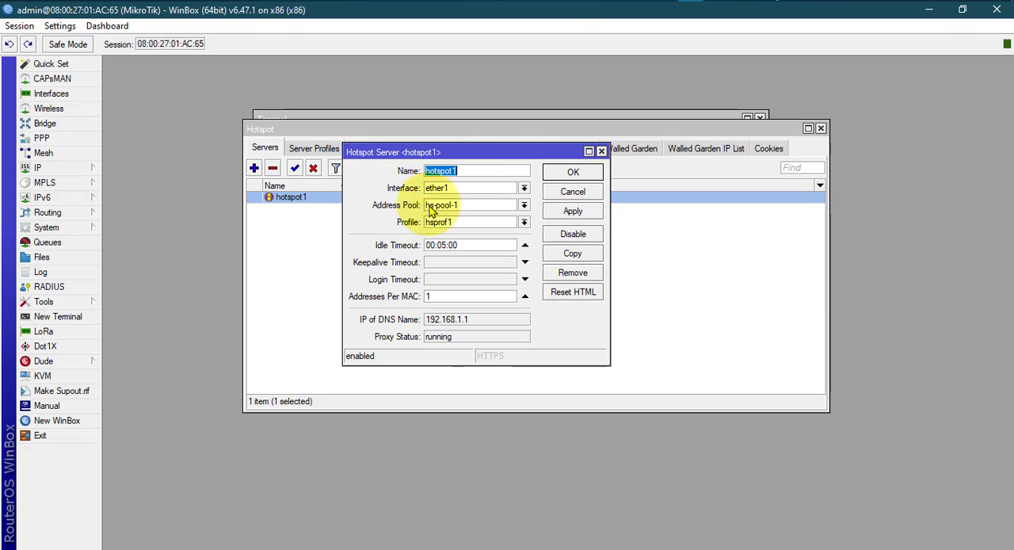
{"action": "left_click", "coordinate": [523, 205]}
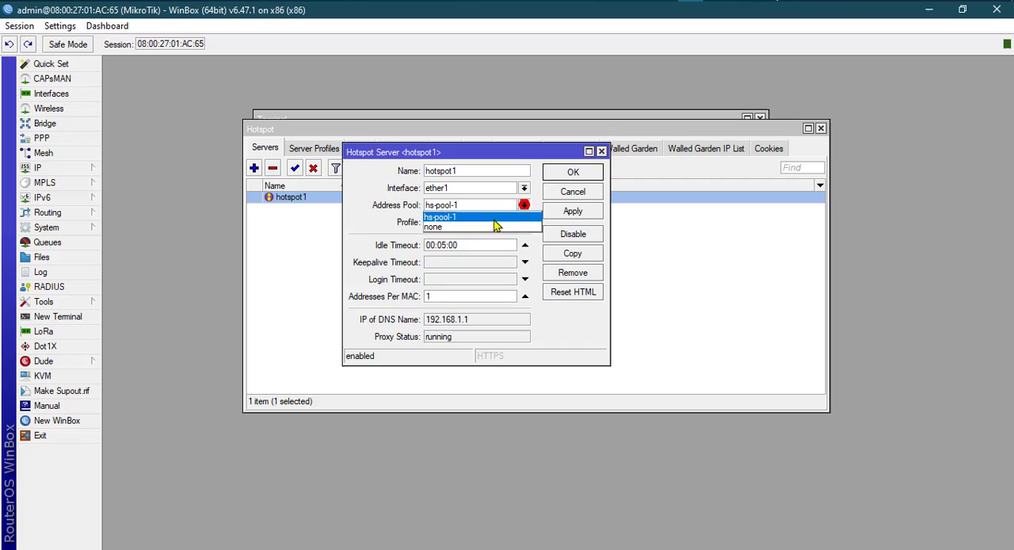
{"action": "left_click", "coordinate": [446, 219]}
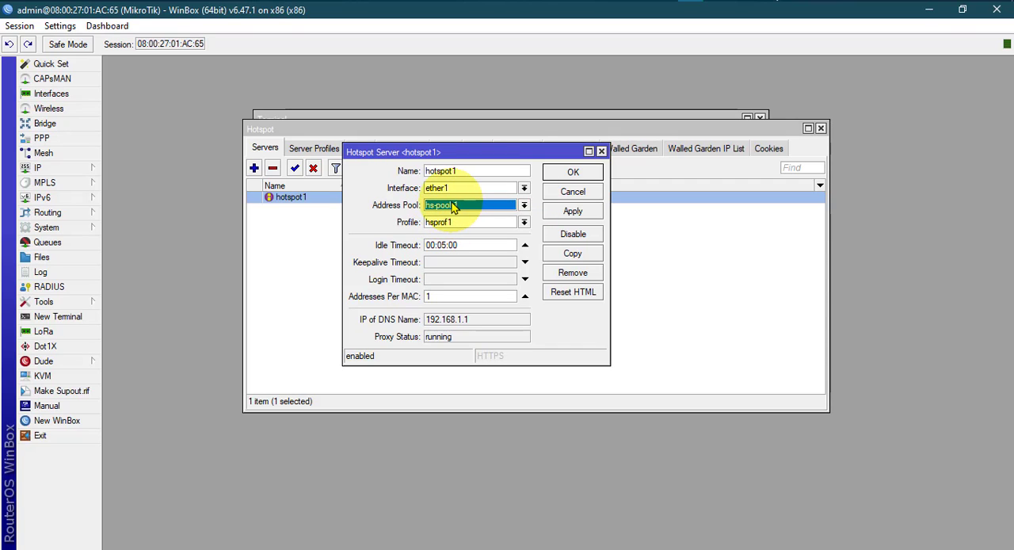
{"action": "left_click", "coordinate": [524, 224]}
{"action": "left_click", "coordinate": [444, 245]}
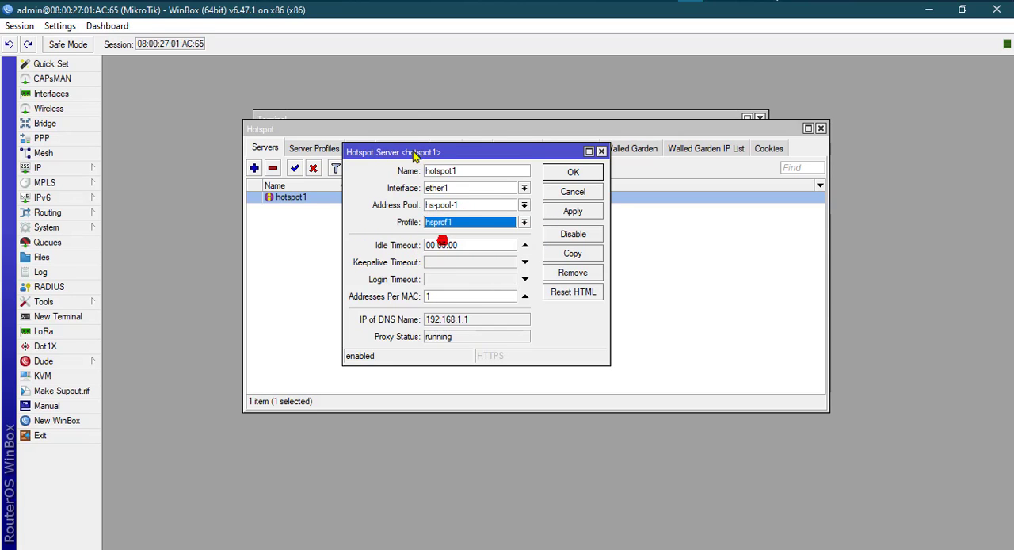
{"action": "left_click", "coordinate": [389, 115]}
{"action": "left_click", "coordinate": [784, 279]}
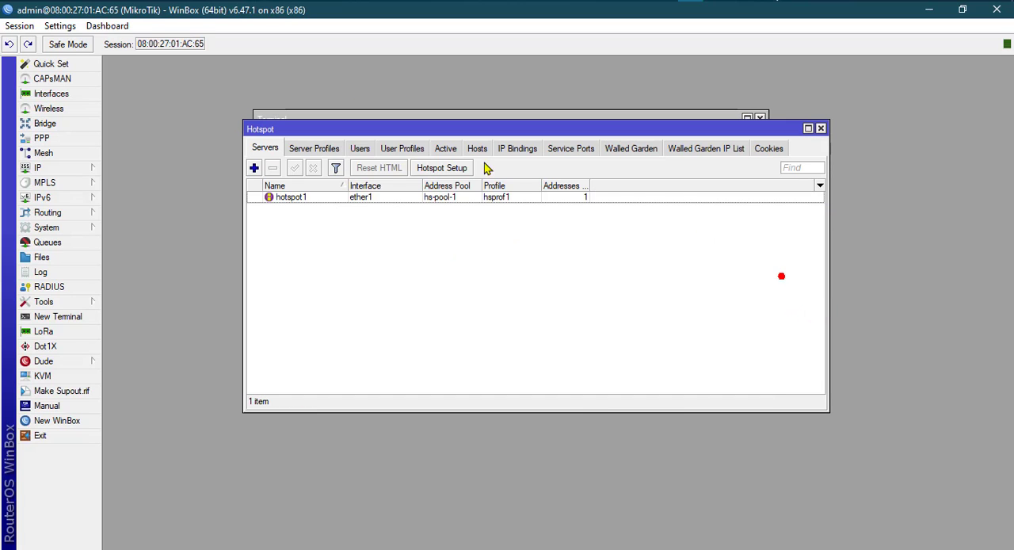
Check the server profiles list, return to the servers list and inspect the hotspot1 settings again before closing them.
{"action": "left_click", "coordinate": [326, 148]}
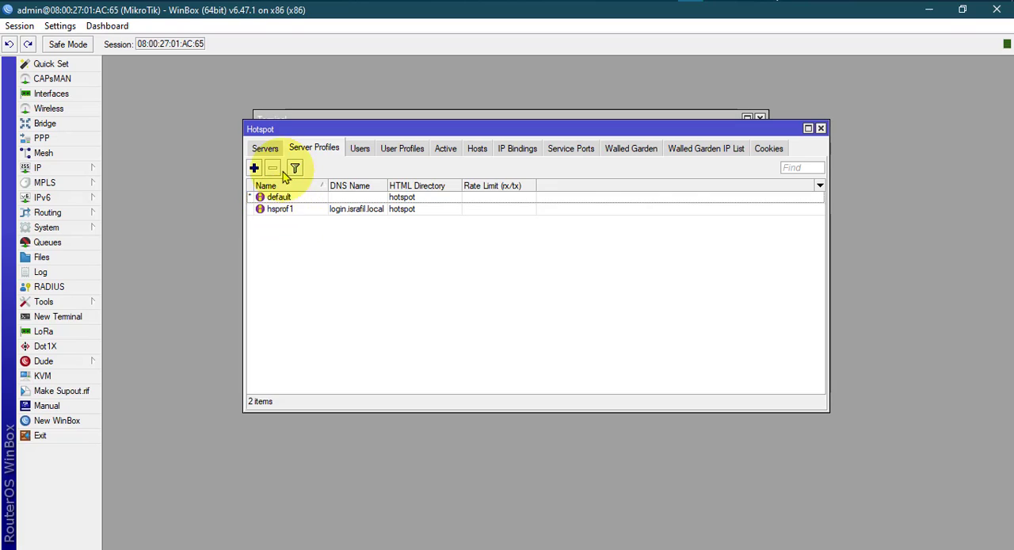
{"action": "left_click", "coordinate": [264, 148]}
{"action": "double_click", "coordinate": [342, 196]}
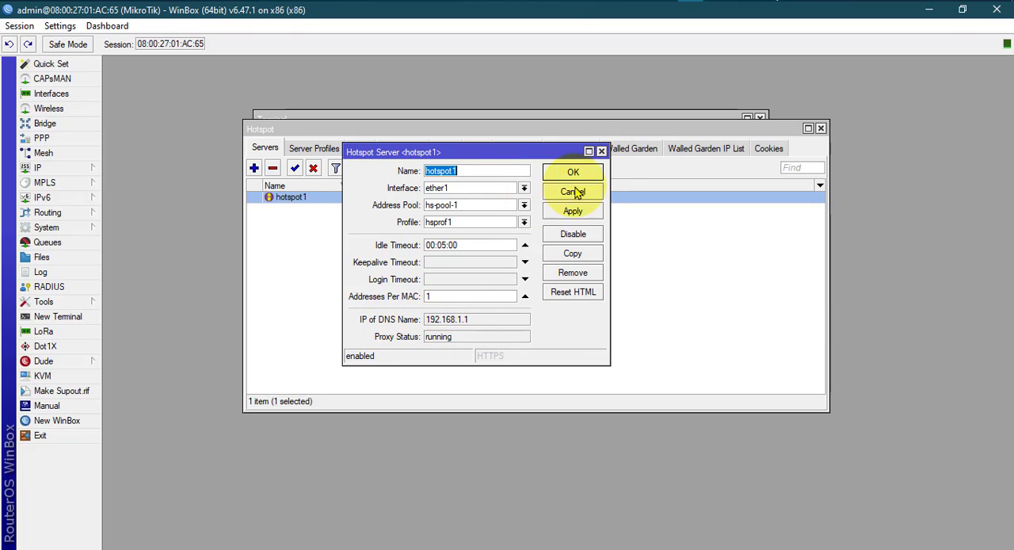
{"action": "left_click", "coordinate": [601, 151]}
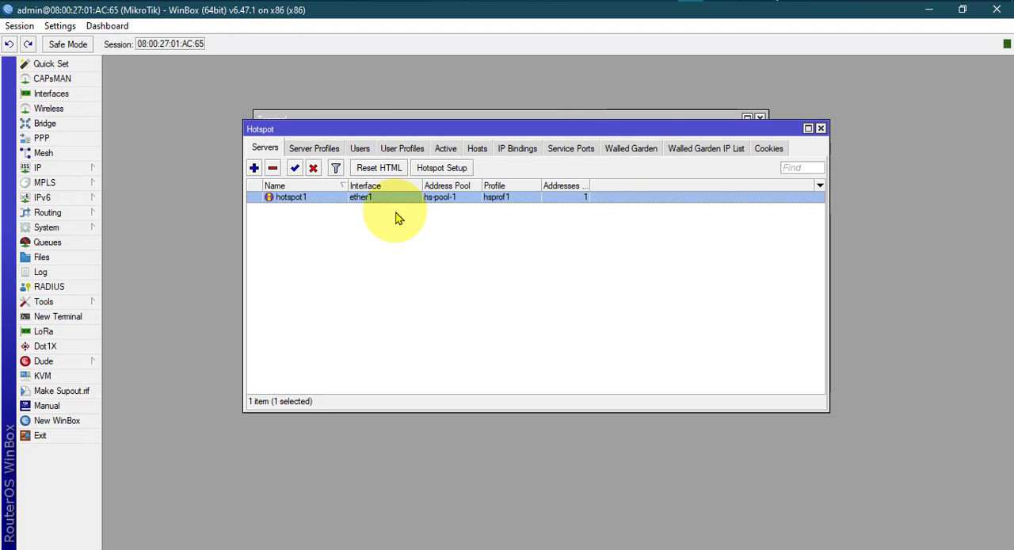
Switch to hotspot.txt and review the address-pool, profile and name parameters in the /ip hotspot add command.
{"action": "key", "text": "alt+Tab"}
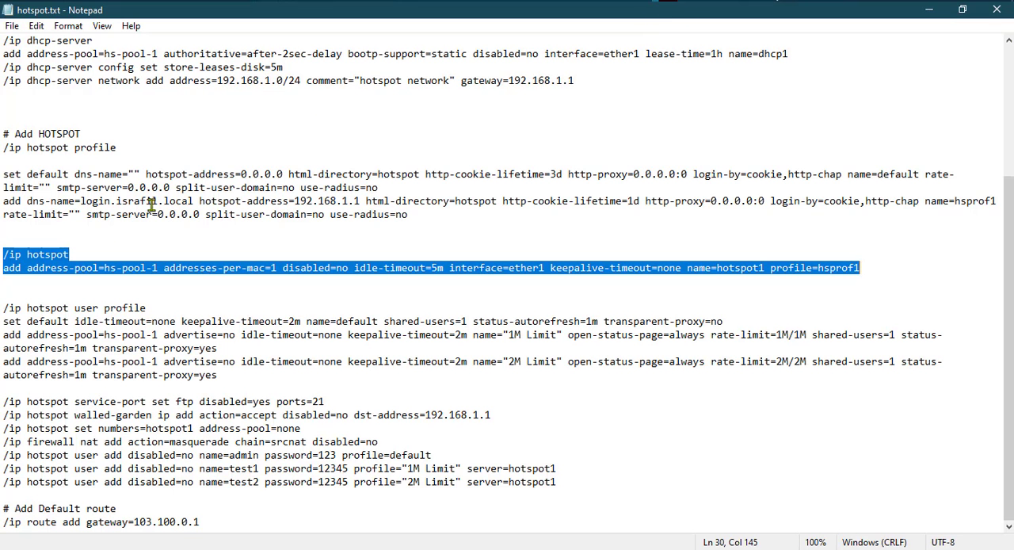
{"action": "left_click", "coordinate": [47, 269]}
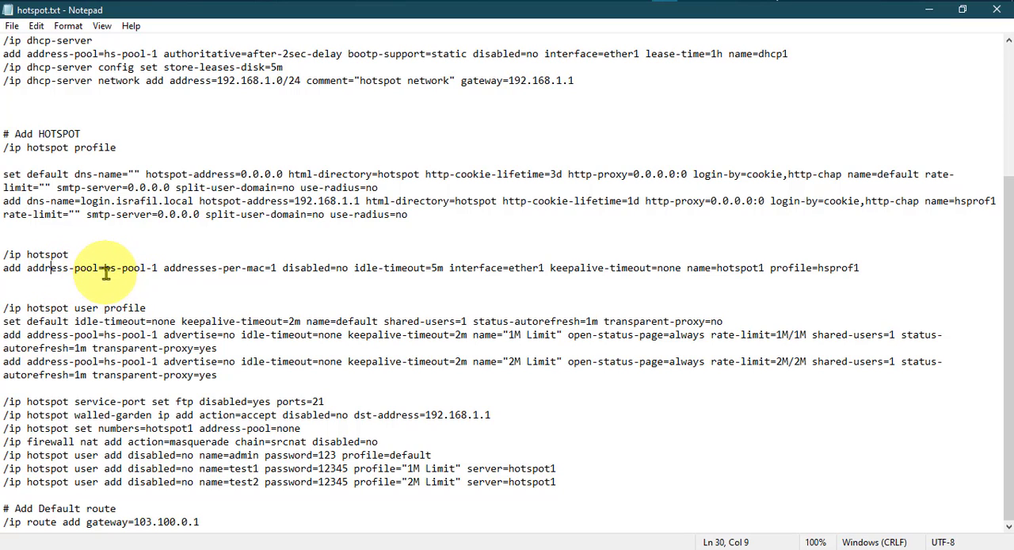
{"action": "left_click_drag", "start_coordinate": [106, 274], "coordinate": [159, 271]}
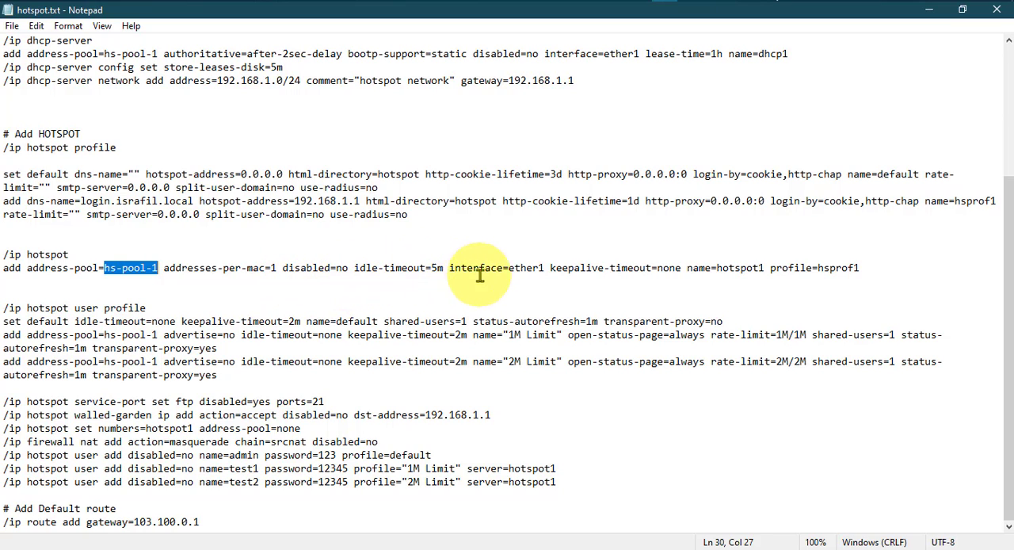
{"action": "left_click", "coordinate": [821, 268]}
{"action": "left_click_drag", "start_coordinate": [825, 269], "coordinate": [861, 267]}
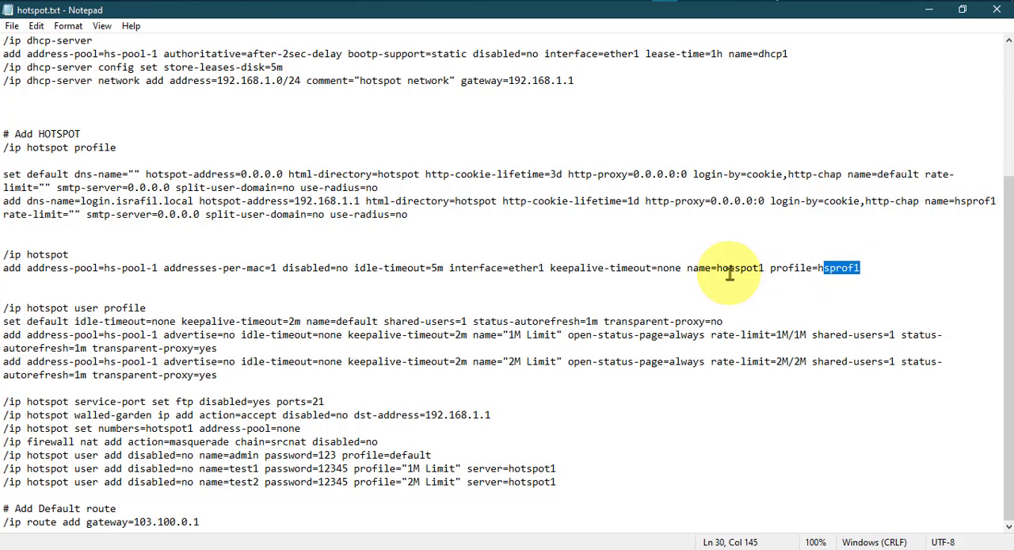
{"action": "left_click_drag", "start_coordinate": [717, 271], "coordinate": [759, 270]}
{"action": "left_click", "coordinate": [760, 270]}
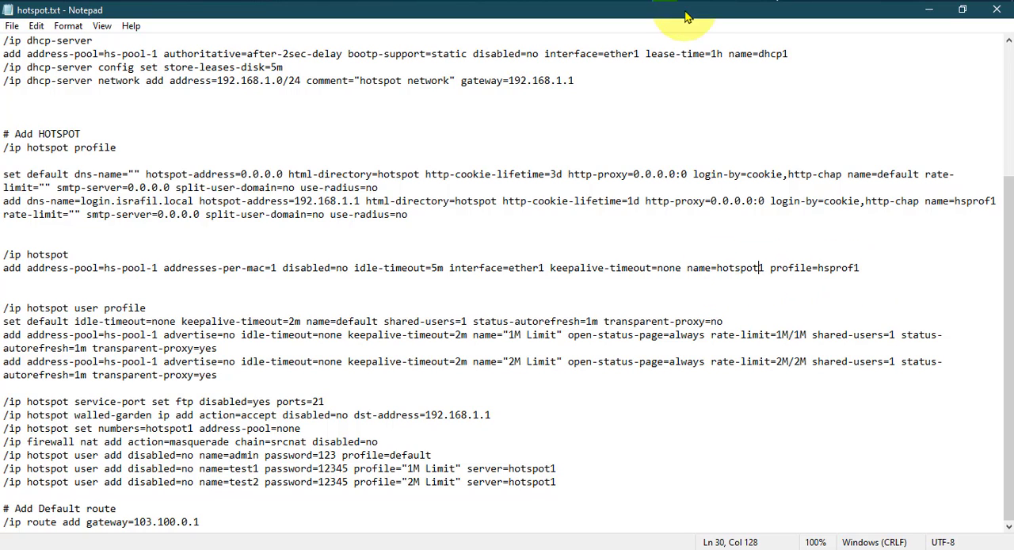
Return to WinBox, compare a blank new hotspot server form with the hotspot1 settings, and close both without changes.
{"action": "key", "text": "alt+Tab"}
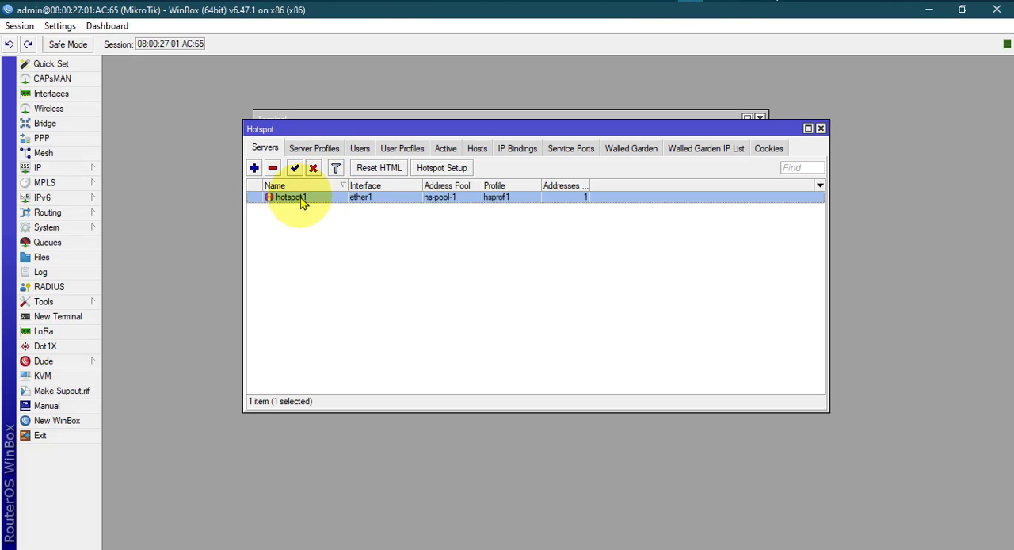
{"action": "left_click", "coordinate": [253, 168]}
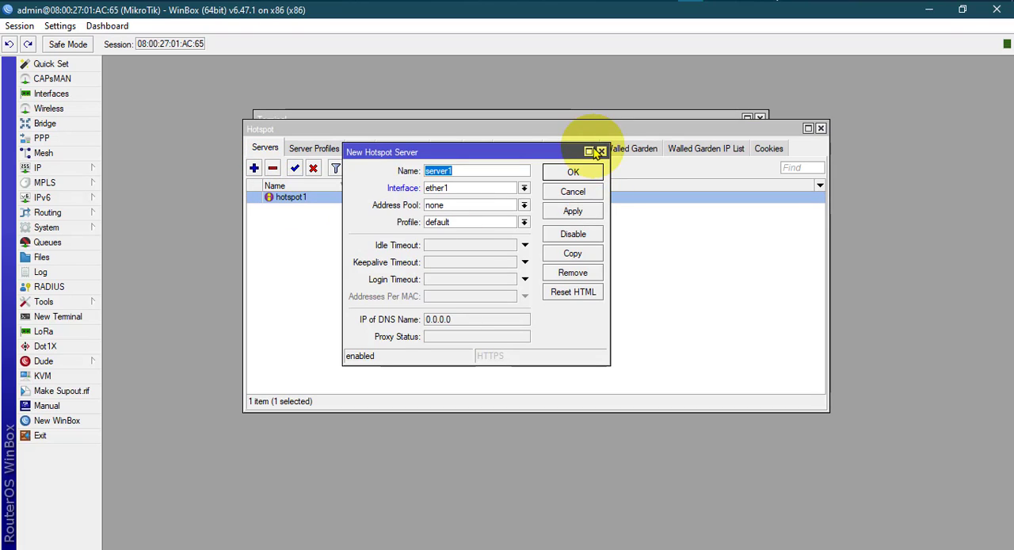
{"action": "left_click", "coordinate": [602, 152]}
{"action": "double_click", "coordinate": [418, 198]}
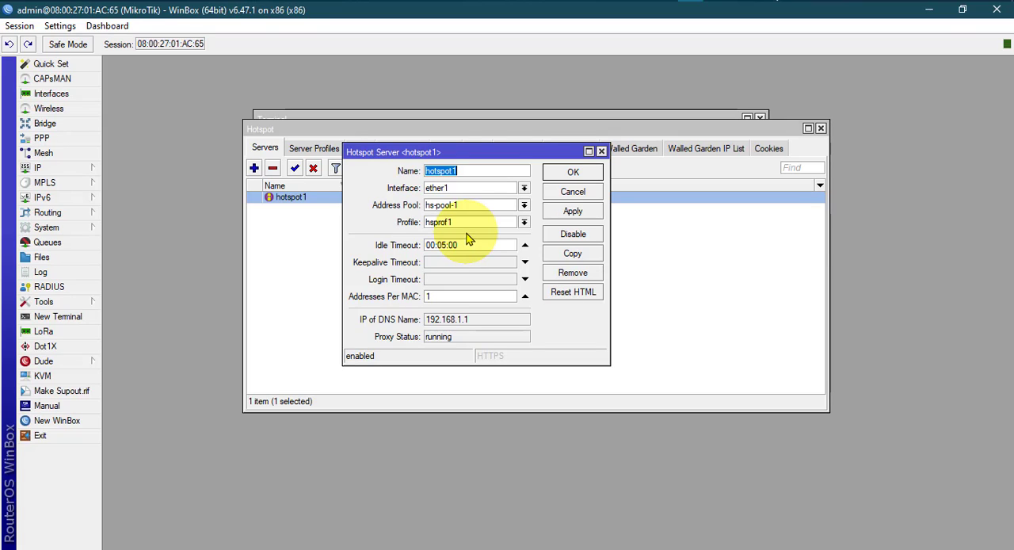
{"action": "left_click", "coordinate": [601, 151]}
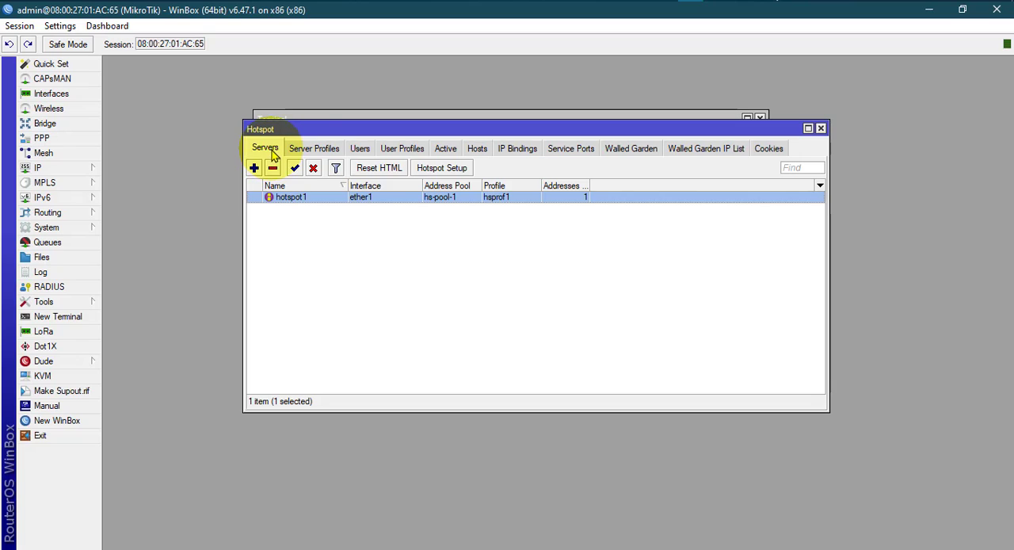
Look through the hotspot server profiles, user profiles, users and walled garden lists, and return to the servers list.
{"action": "left_click", "coordinate": [315, 151]}
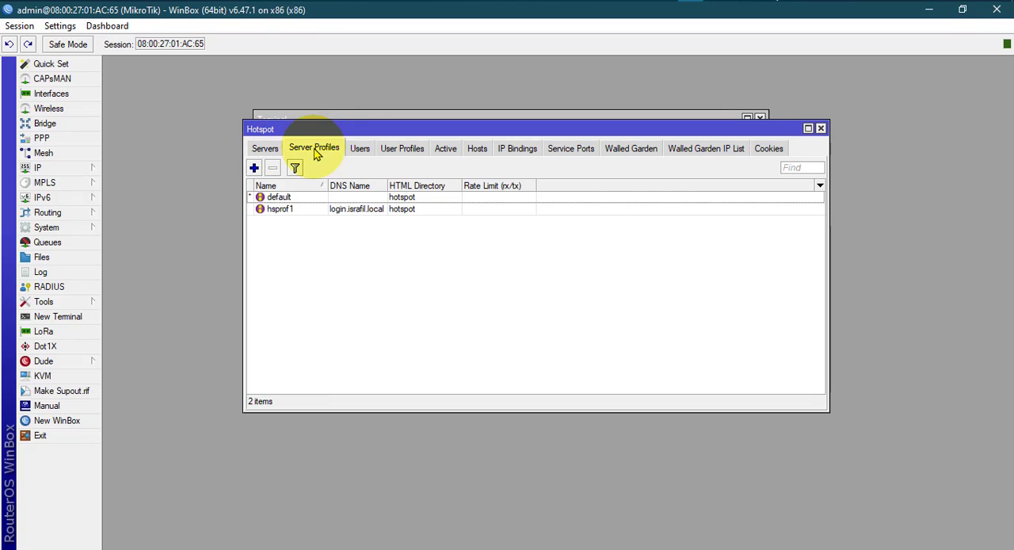
{"action": "left_click", "coordinate": [392, 154]}
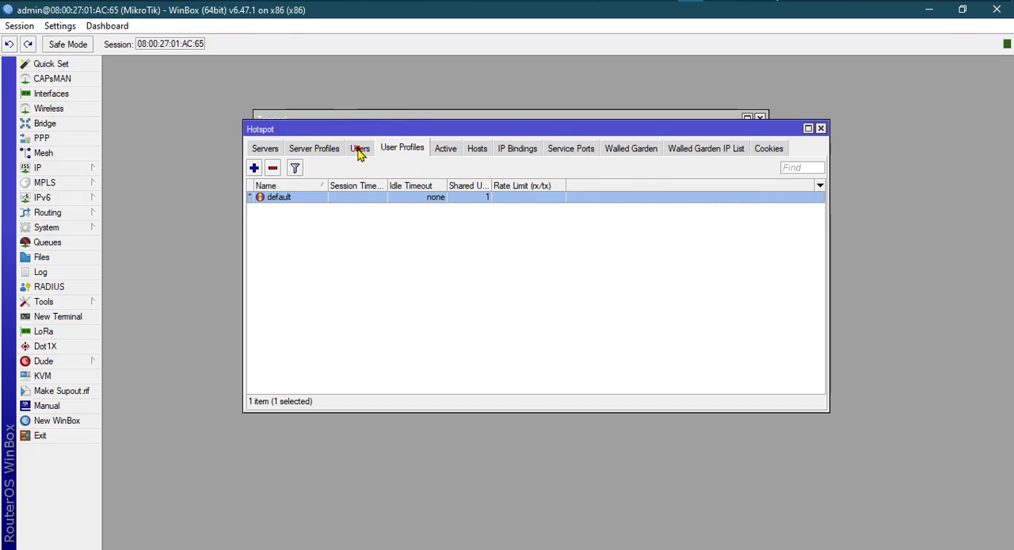
{"action": "left_click", "coordinate": [359, 150]}
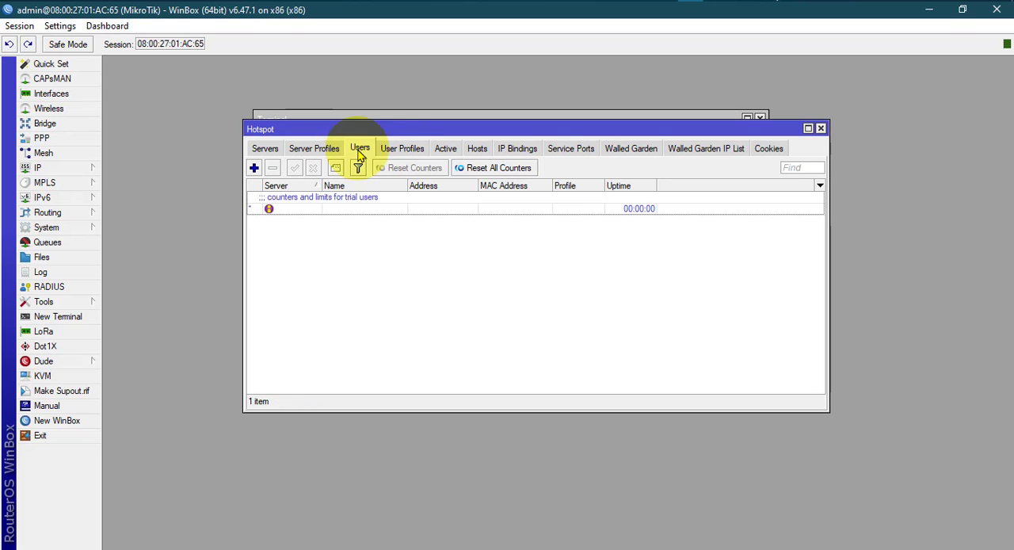
{"action": "left_click", "coordinate": [639, 150]}
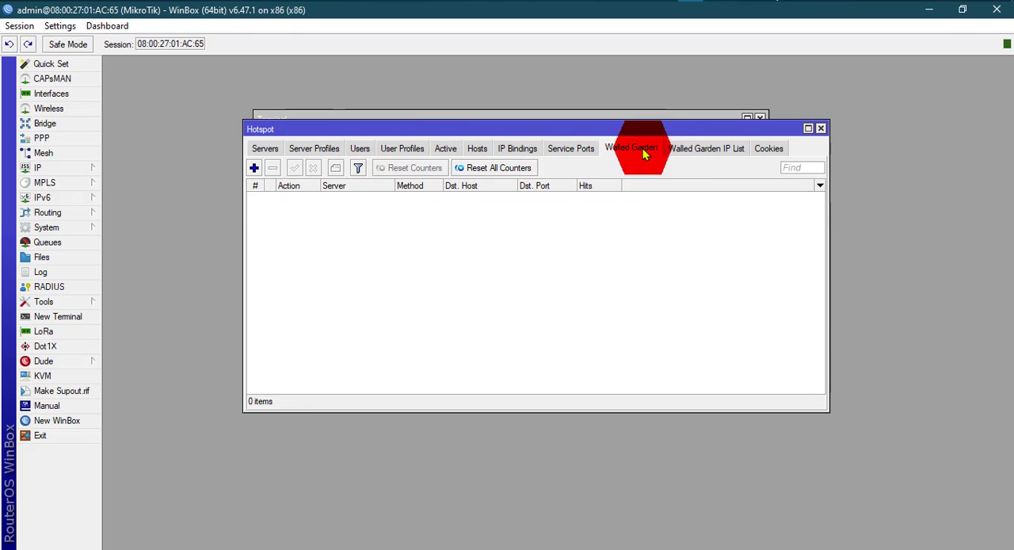
{"action": "left_click", "coordinate": [261, 150]}
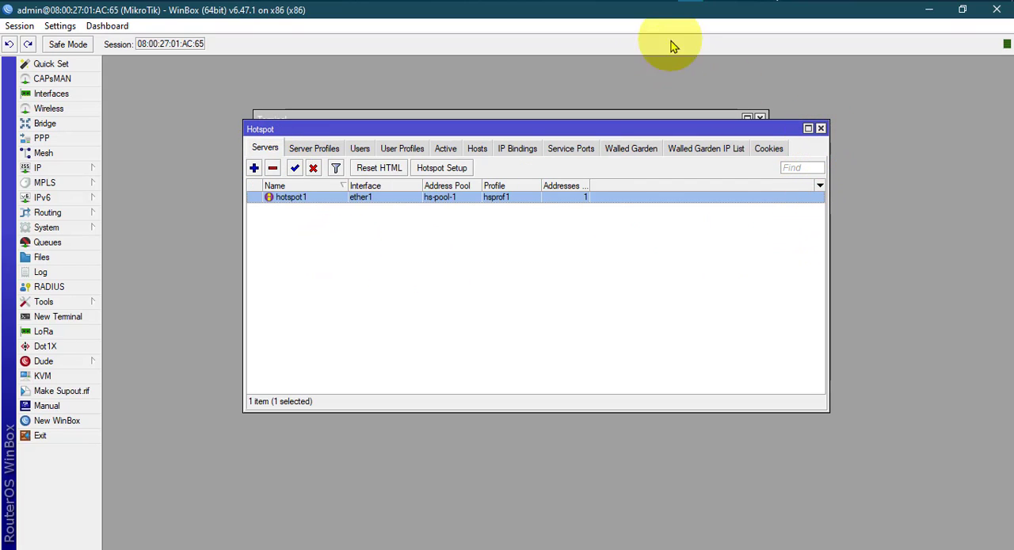
Switch to hotspot.txt and examine the names and rate limits in the 1M Limit and 2M Limit user profile commands.
{"action": "left_click", "coordinate": [665, 1]}
{"action": "left_click", "coordinate": [77, 270]}
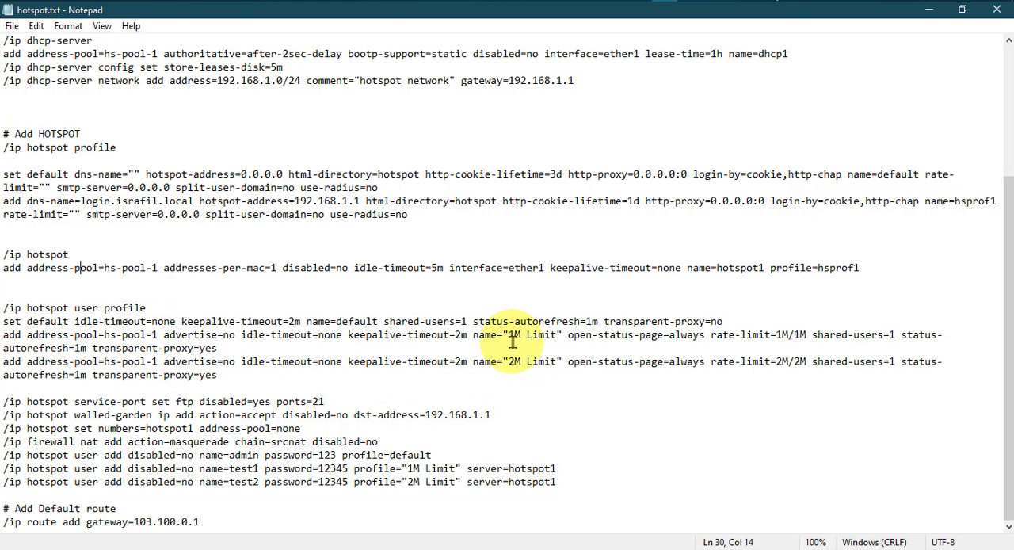
{"action": "left_click_drag", "start_coordinate": [508, 362], "coordinate": [558, 364]}
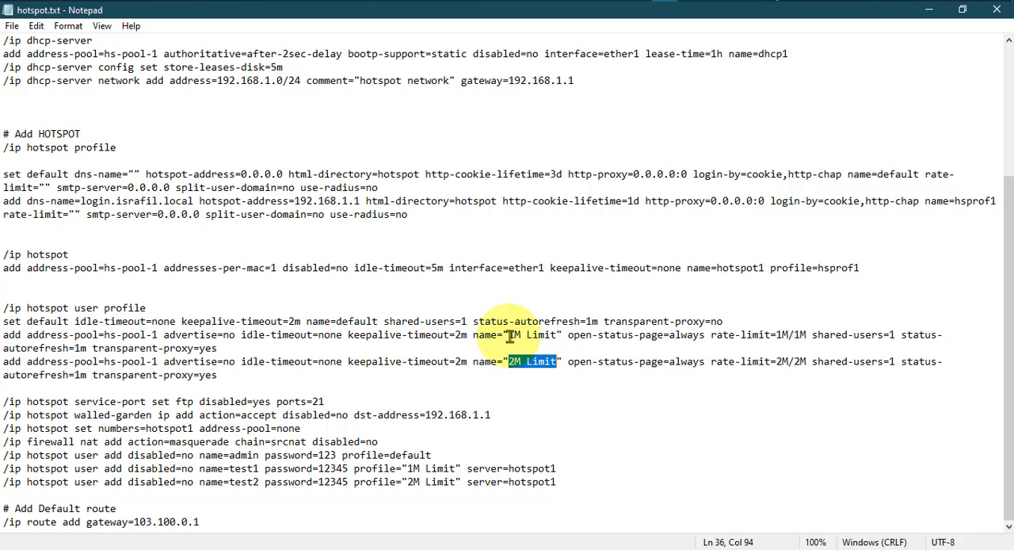
{"action": "left_click_drag", "start_coordinate": [509, 336], "coordinate": [562, 336]}
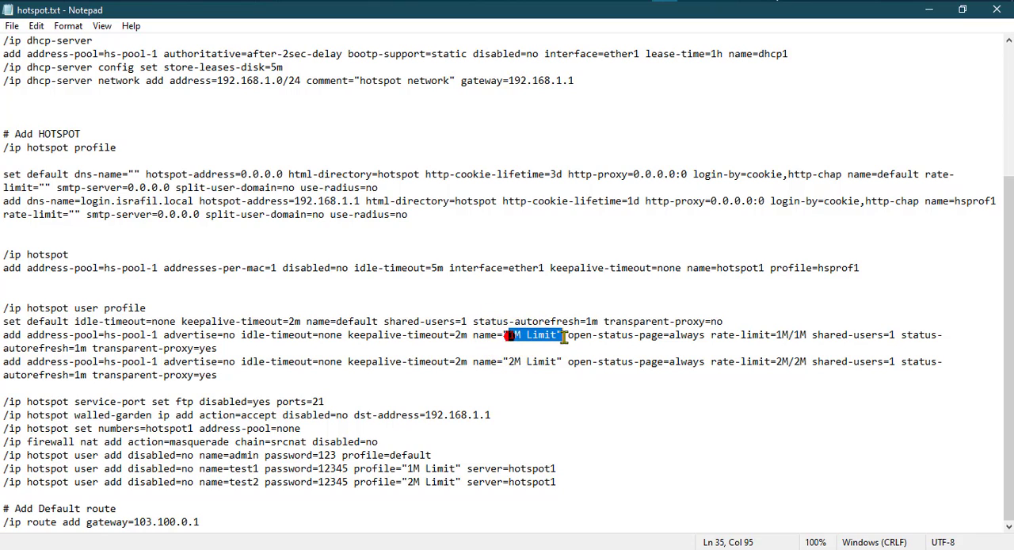
{"action": "left_click", "coordinate": [776, 335]}
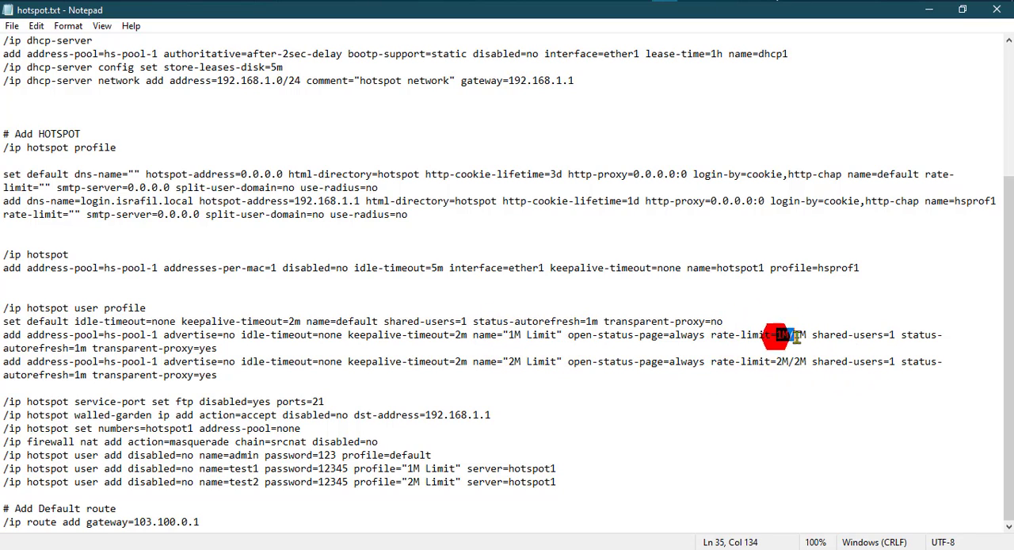
{"action": "left_click_drag", "start_coordinate": [796, 335], "coordinate": [816, 335]}
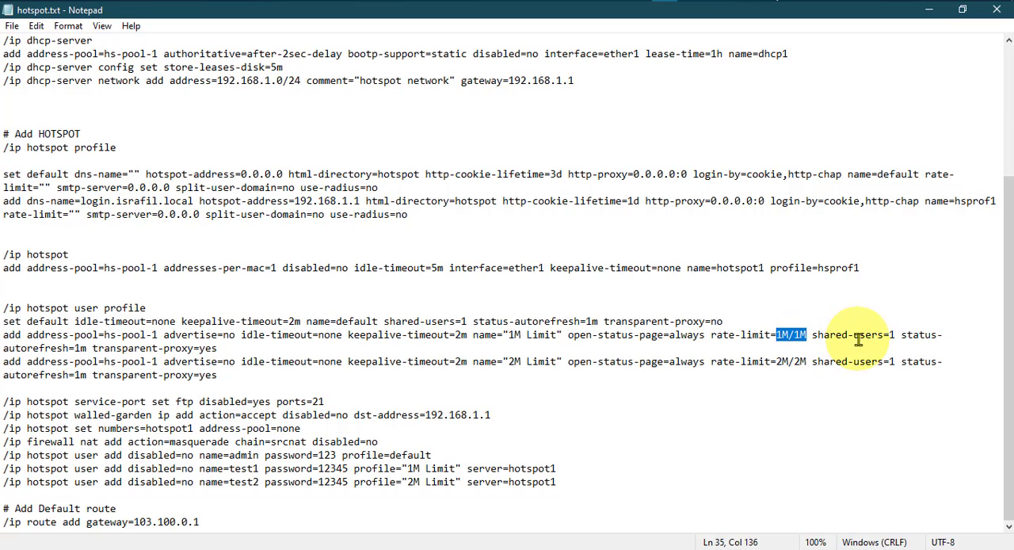
{"action": "left_click", "coordinate": [454, 361]}
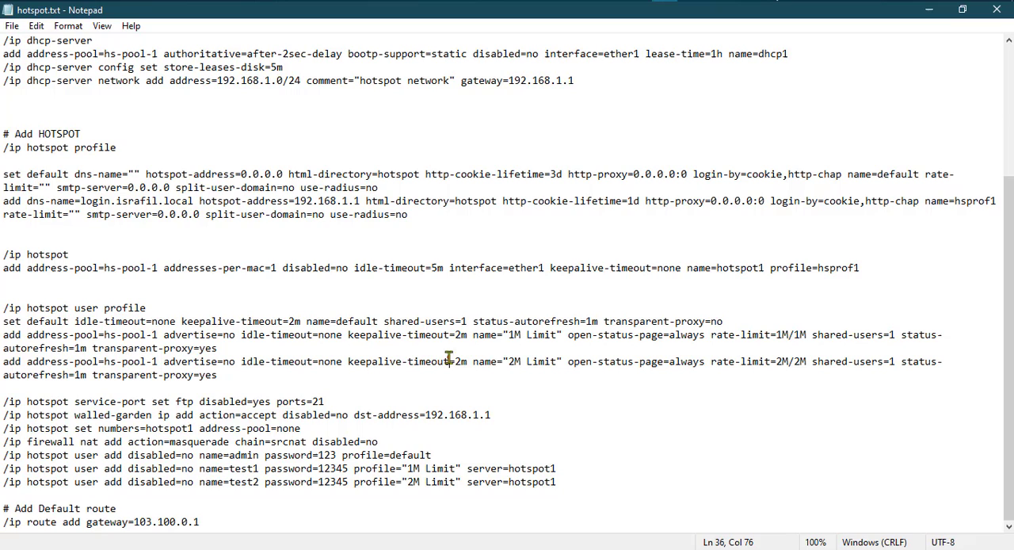
{"action": "left_click_drag", "start_coordinate": [510, 358], "coordinate": [544, 356]}
{"action": "left_click", "coordinate": [519, 334]}
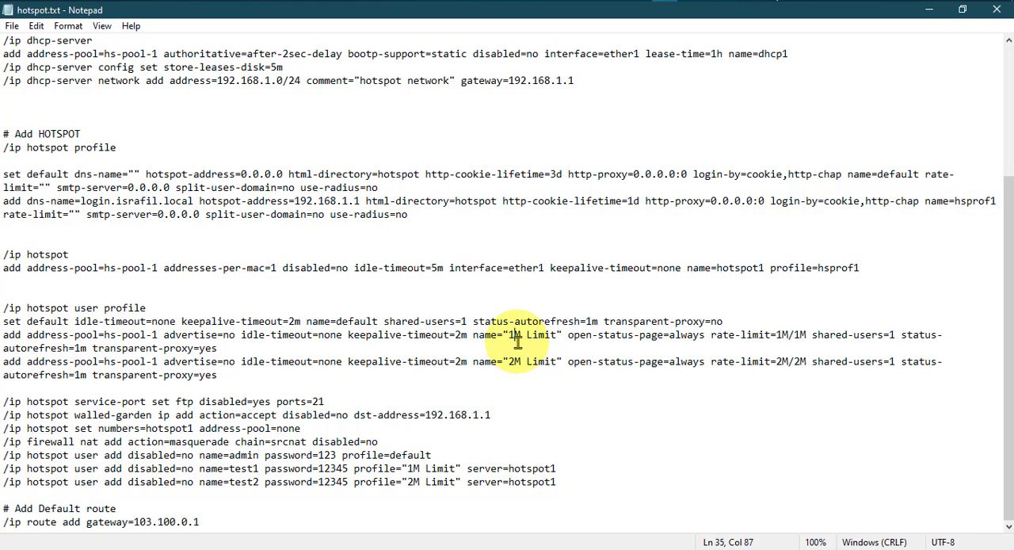
Return to WinBox and review the general and limits options of a new hotspot user form, picking hotspot1 as the server.
{"action": "left_click", "coordinate": [692, 1]}
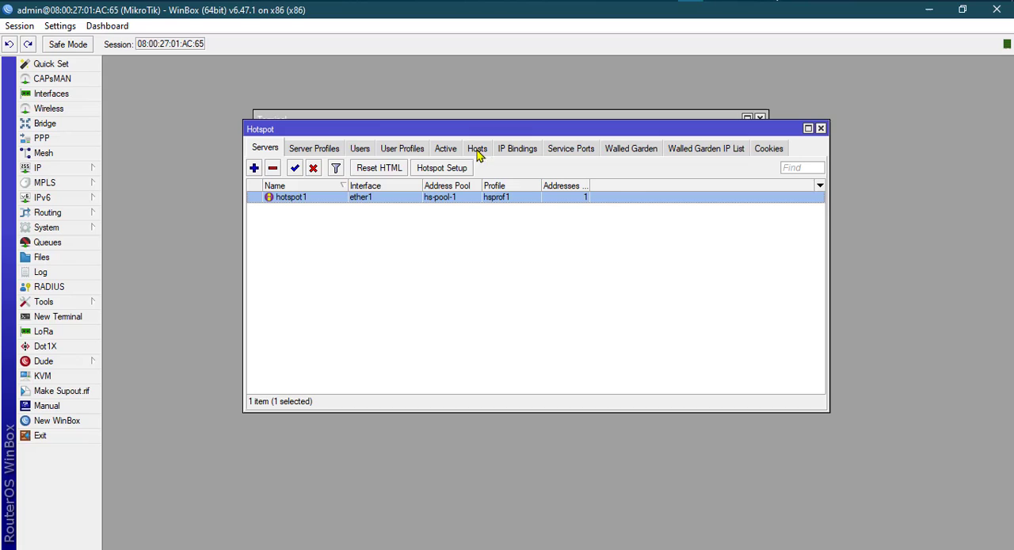
{"action": "left_click", "coordinate": [360, 149]}
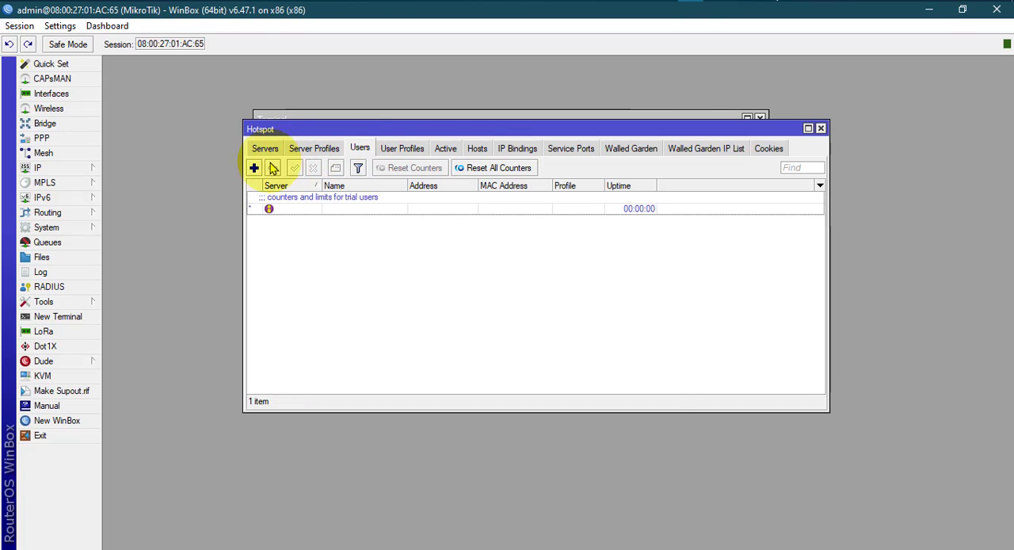
{"action": "left_click", "coordinate": [254, 168]}
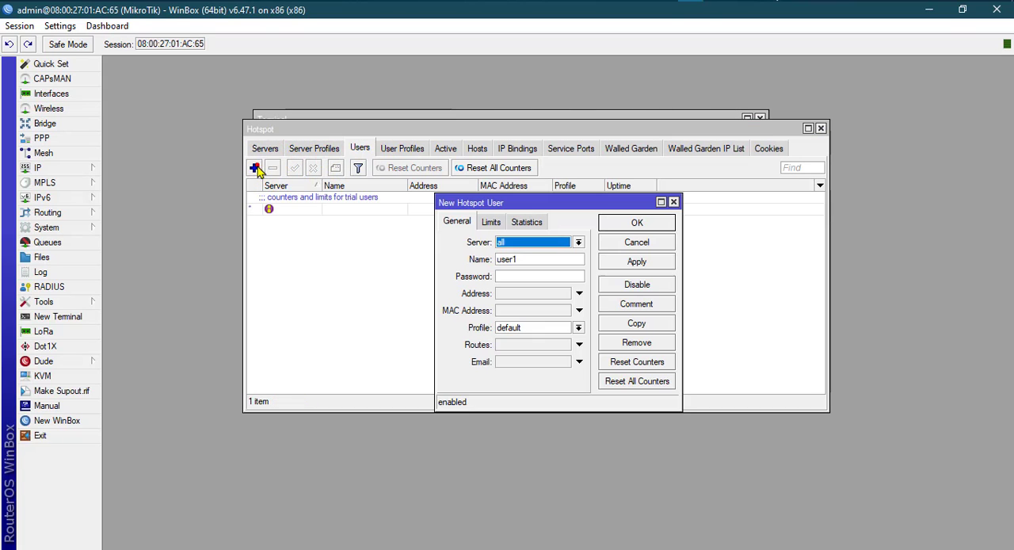
{"action": "left_click", "coordinate": [511, 243]}
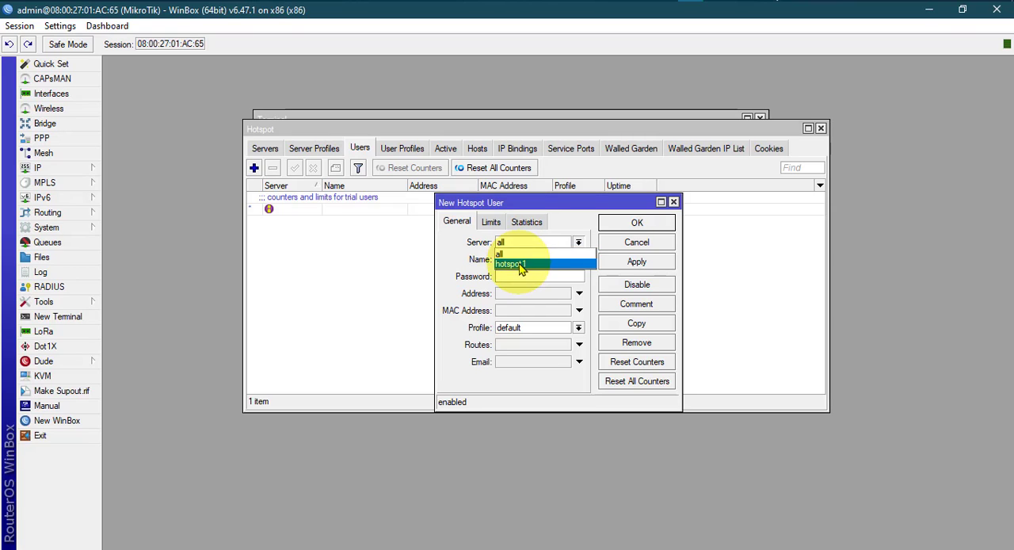
{"action": "left_click", "coordinate": [520, 264]}
{"action": "left_click", "coordinate": [516, 260]}
{"action": "type", "text": "user1"}
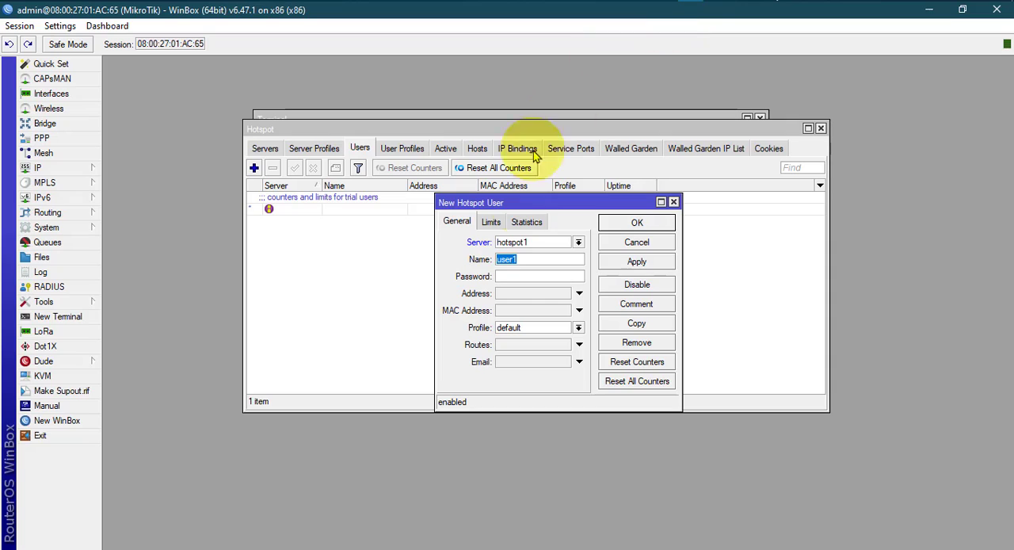
{"action": "left_click", "coordinate": [509, 277]}
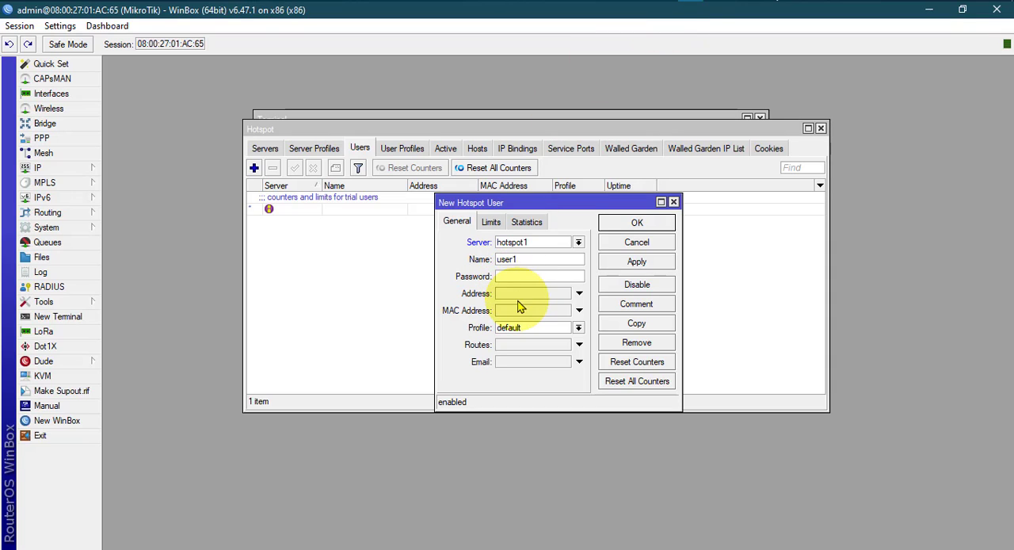
{"action": "left_click", "coordinate": [519, 295]}
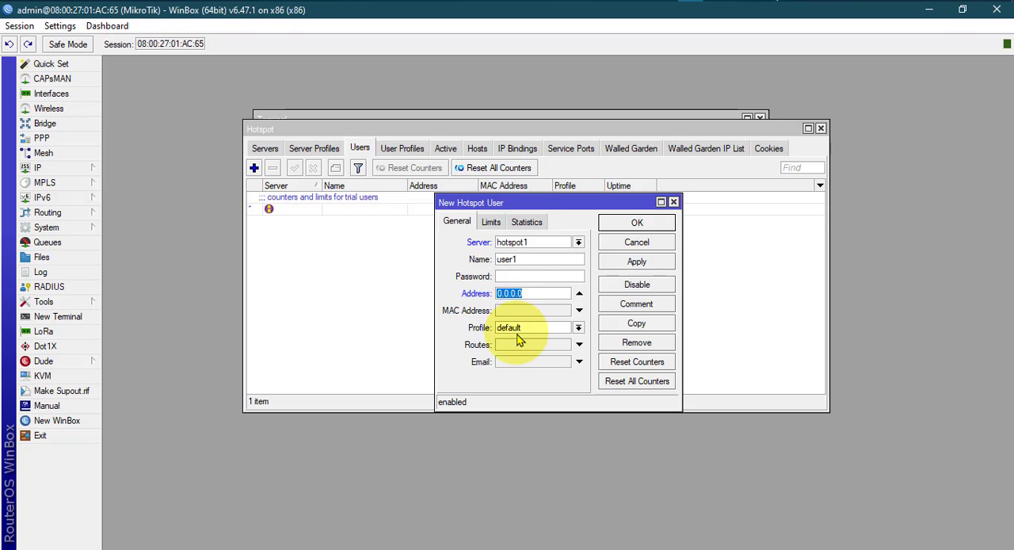
{"action": "left_click", "coordinate": [578, 327]}
{"action": "left_click", "coordinate": [523, 341]}
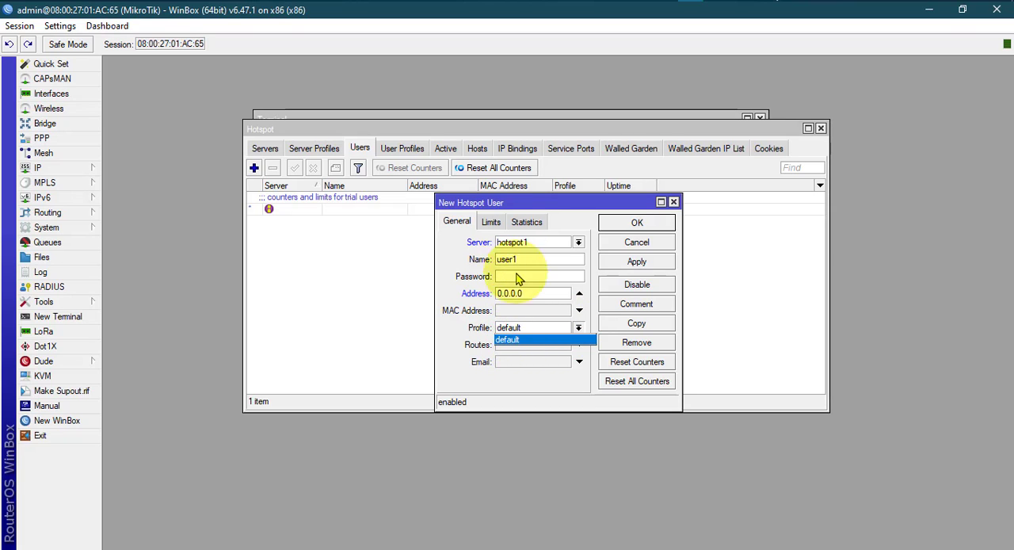
{"action": "left_click", "coordinate": [494, 223]}
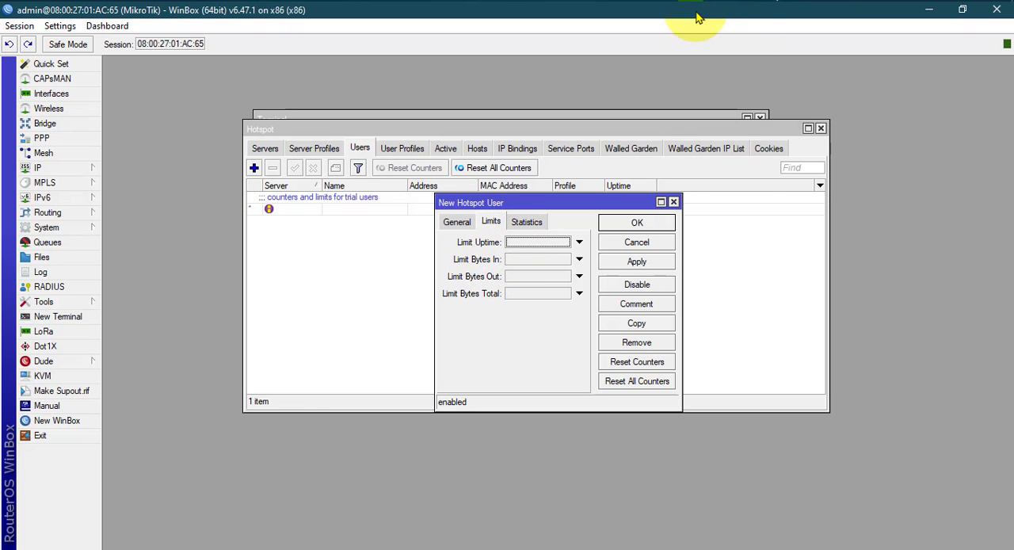
Check the 1M Limit profile's rate limit in hotspot.txt, view the new user form's statistics in WinBox, and close the form without saving.
{"action": "left_click", "coordinate": [667, 1]}
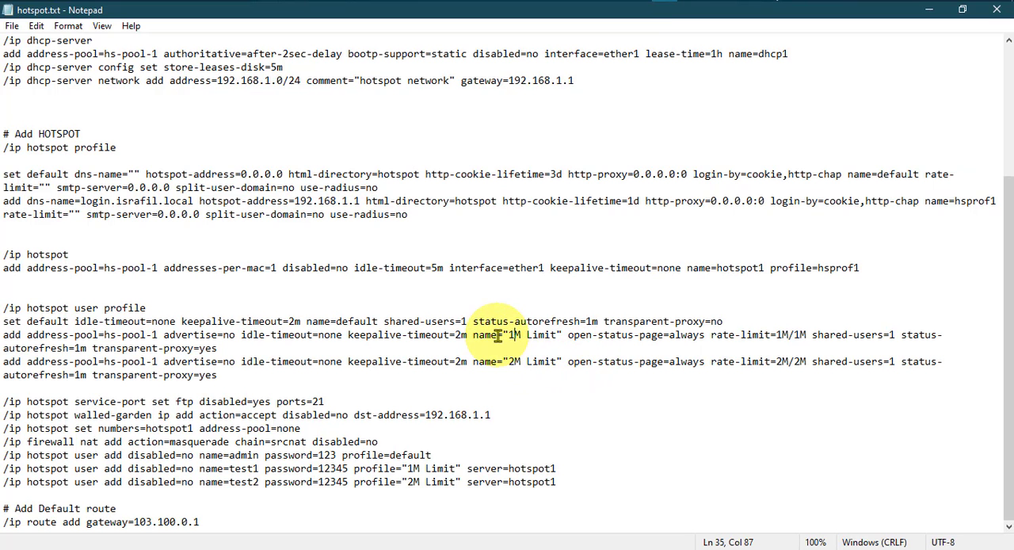
{"action": "left_click", "coordinate": [767, 335]}
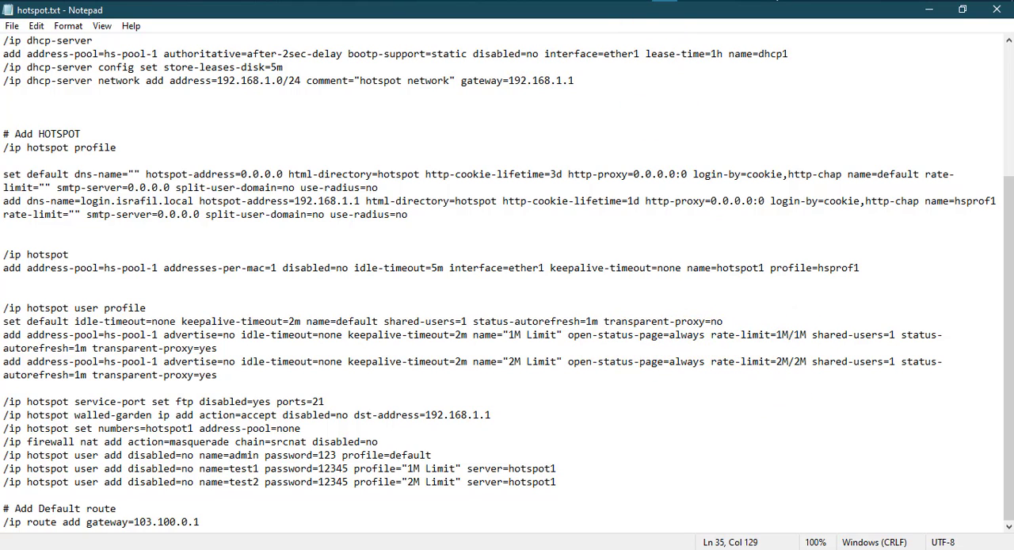
{"action": "left_click", "coordinate": [690, 1]}
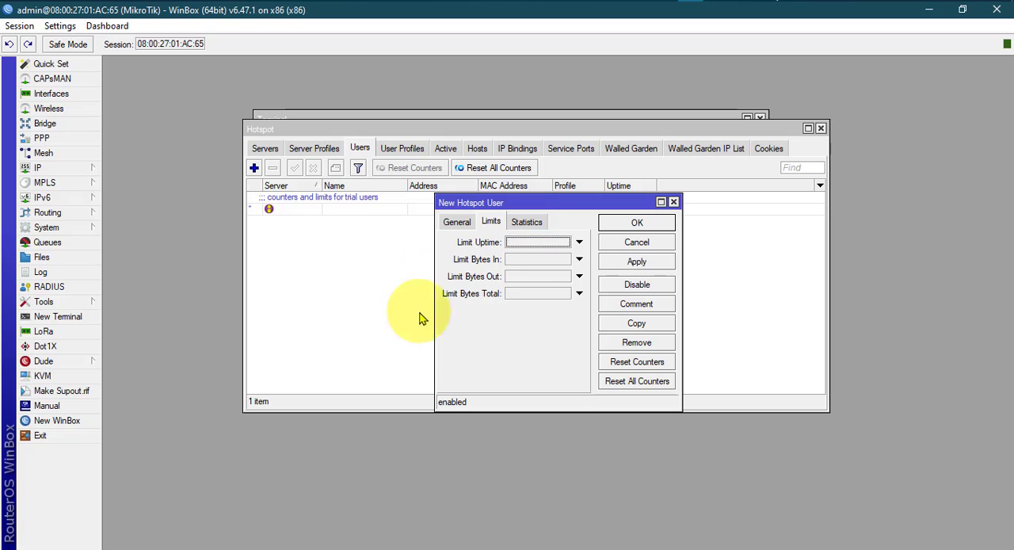
{"action": "left_click", "coordinate": [529, 221]}
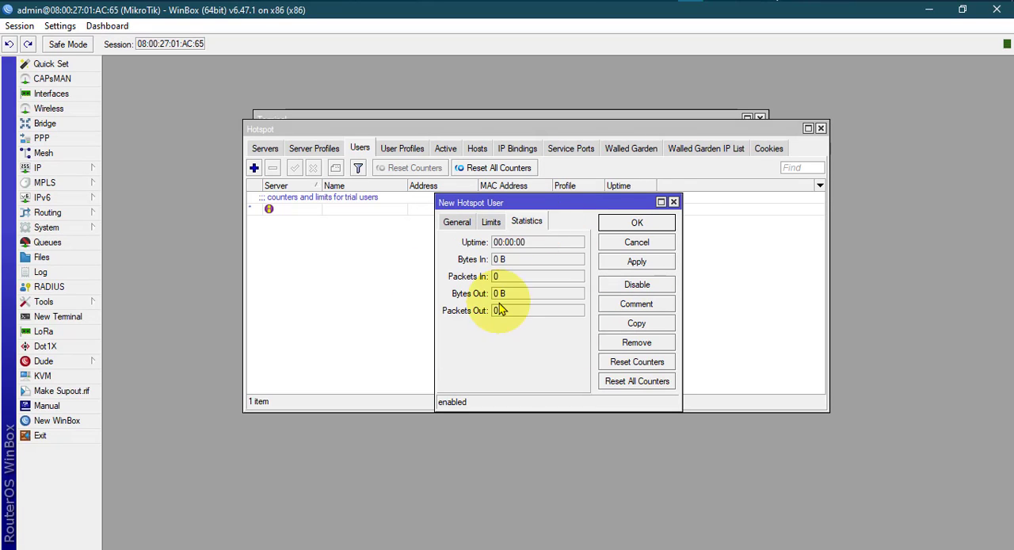
{"action": "left_click", "coordinate": [673, 202]}
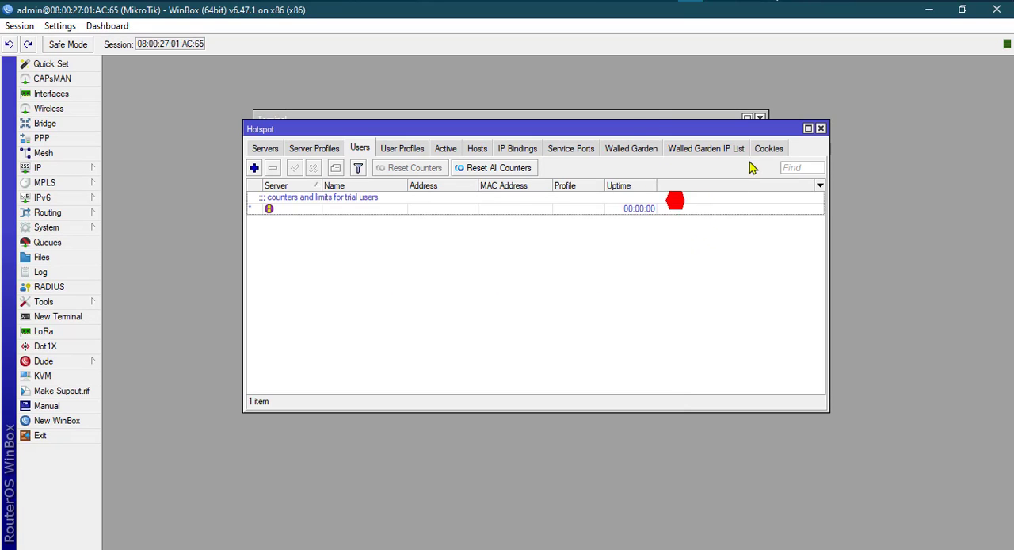
Copy the /ip hotspot user profile block, including the default, 1M Limit and 2M Limit commands, from hotspot.txt.
{"action": "key", "text": "alt+Tab"}
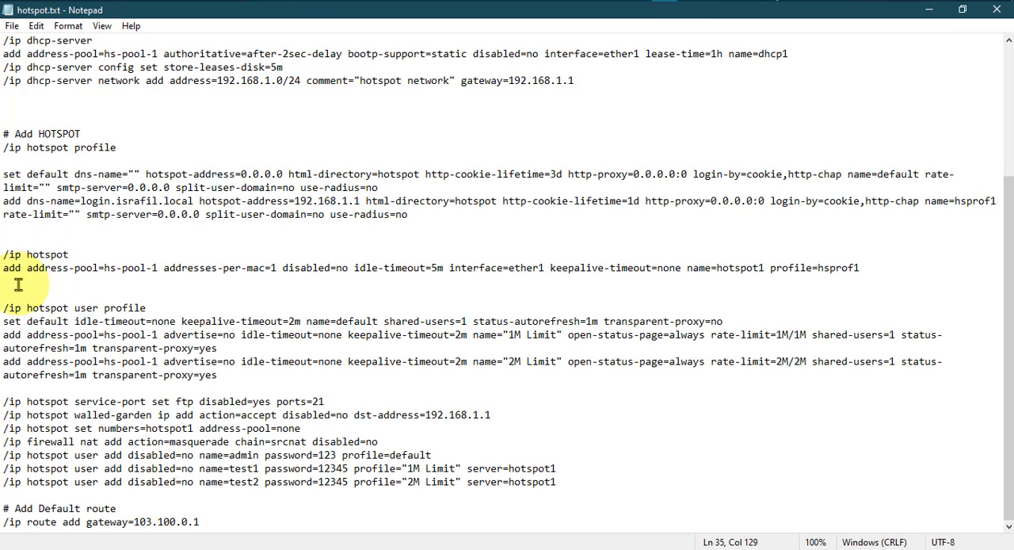
{"action": "left_click", "coordinate": [5, 309]}
{"action": "left_click_drag", "start_coordinate": [3, 308], "coordinate": [225, 375]}
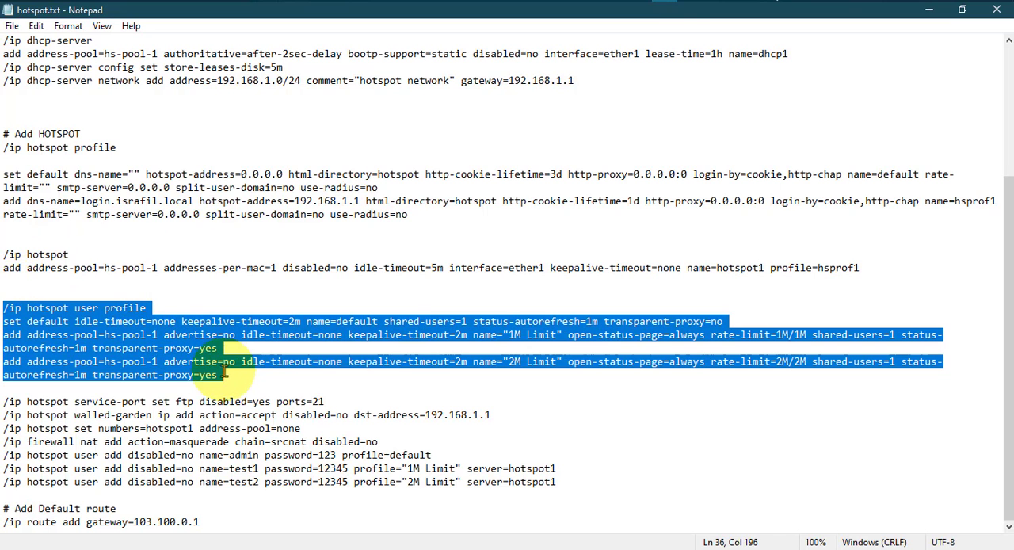
{"action": "right_click", "coordinate": [152, 340]}
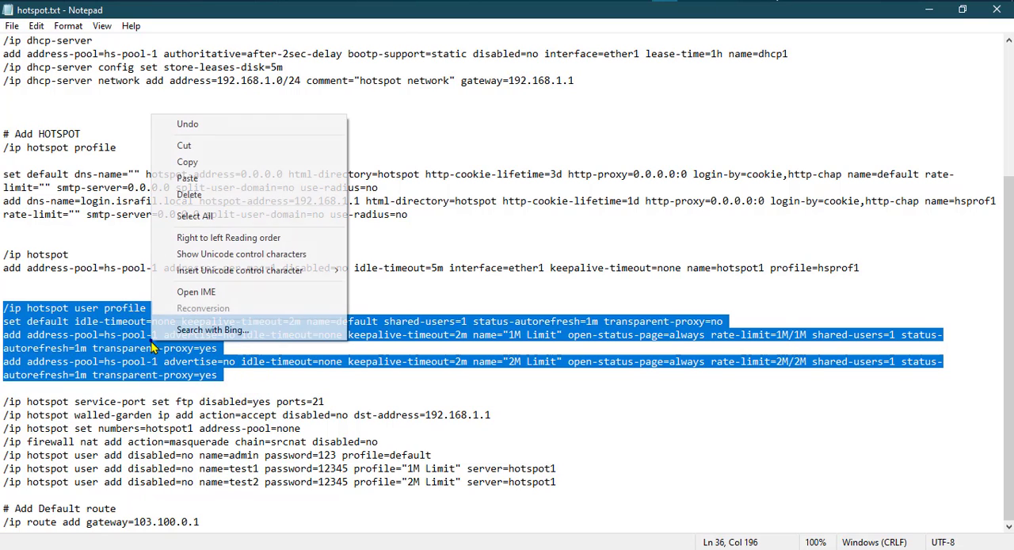
{"action": "left_click", "coordinate": [190, 162]}
Switch to WinBox and paste the copied user profile commands into the existing terminal to run them.
{"action": "left_click", "coordinate": [690, 1]}
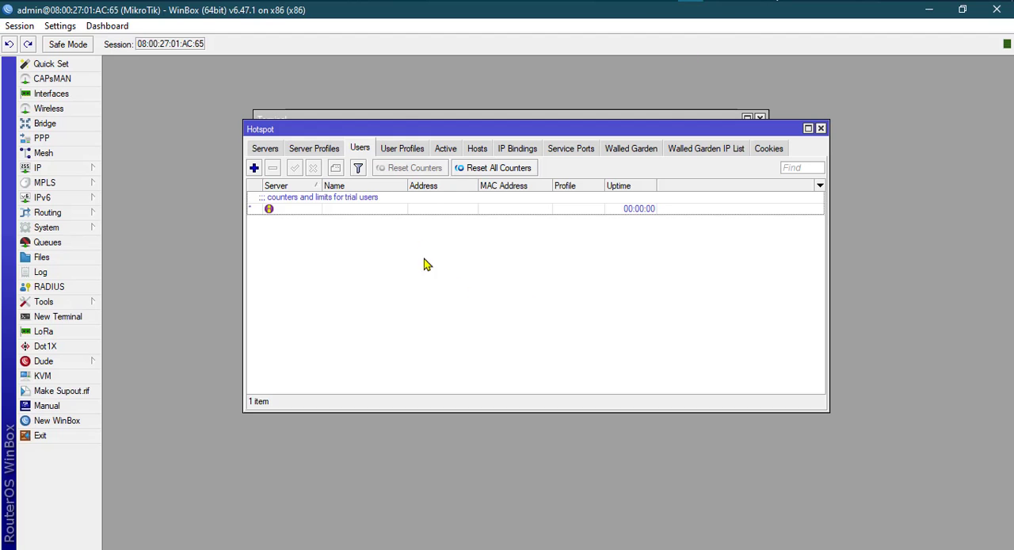
{"action": "left_click", "coordinate": [374, 115]}
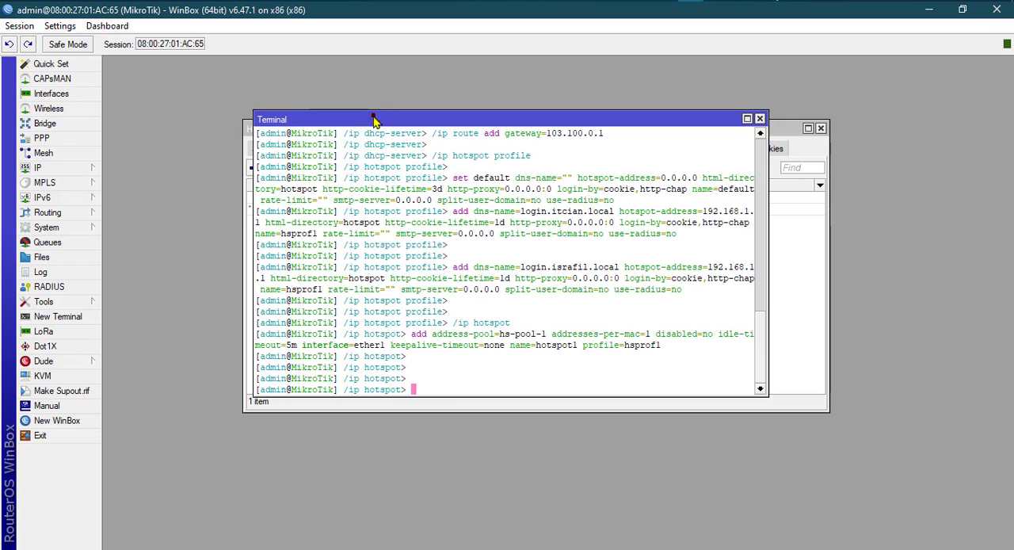
{"action": "right_click", "coordinate": [422, 392]}
{"action": "left_click", "coordinate": [455, 451]}
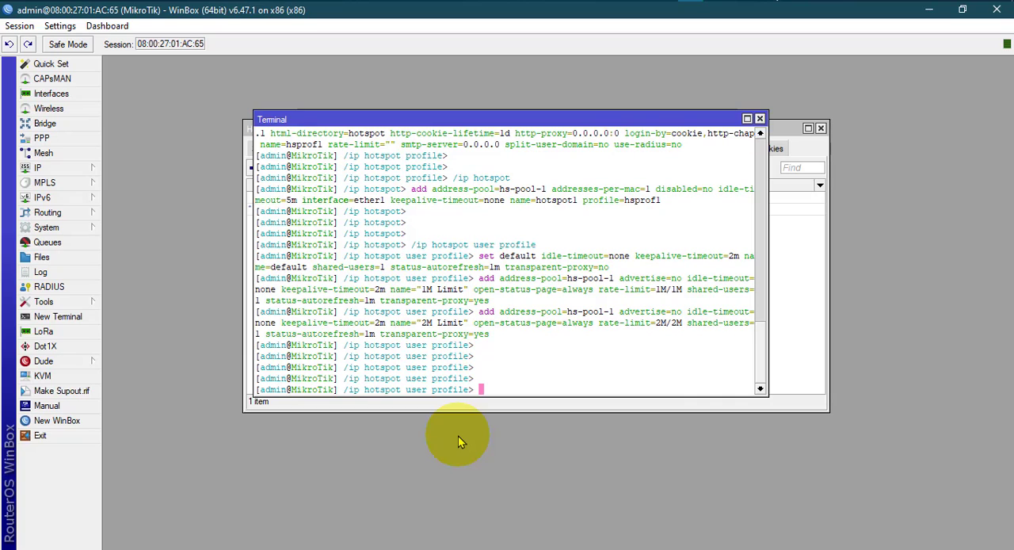
Check the hotspot user profiles list for the 1M Limit and 2M Limit entries and their rate limits.
{"action": "left_click", "coordinate": [786, 255]}
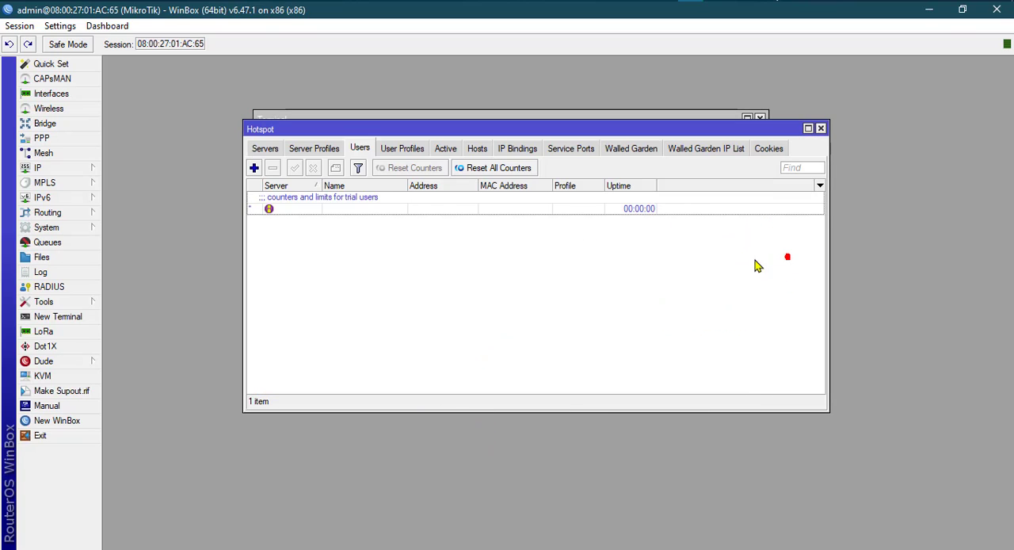
{"action": "left_click", "coordinate": [265, 148]}
{"action": "left_click", "coordinate": [388, 149]}
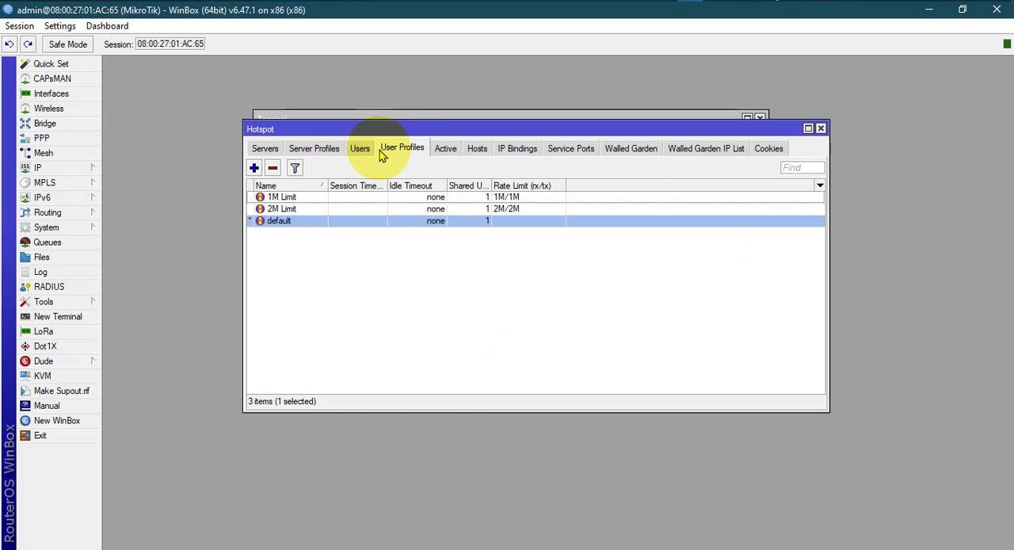
{"action": "left_click", "coordinate": [285, 197]}
{"action": "left_click", "coordinate": [287, 210]}
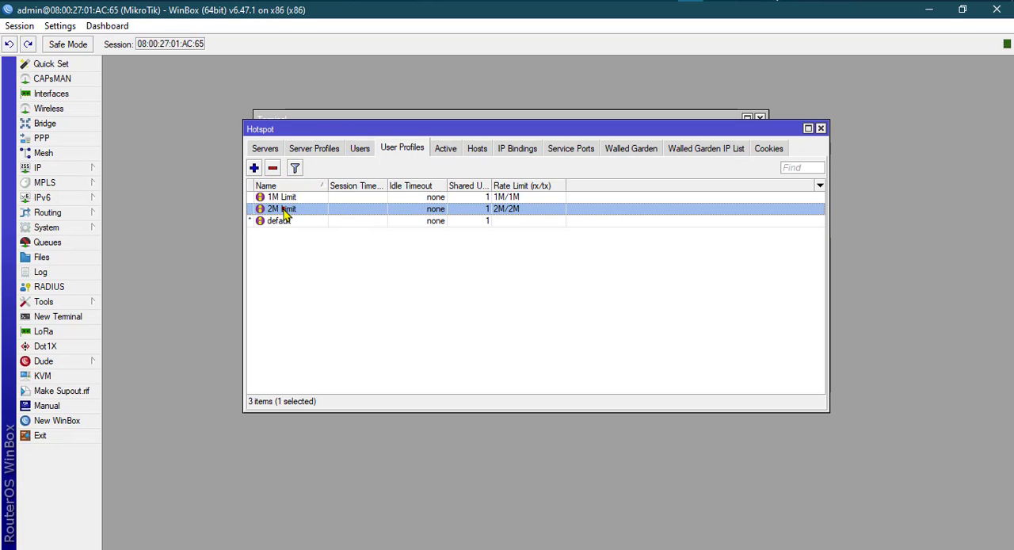
{"action": "left_click", "coordinate": [360, 149]}
{"action": "left_click", "coordinate": [399, 148]}
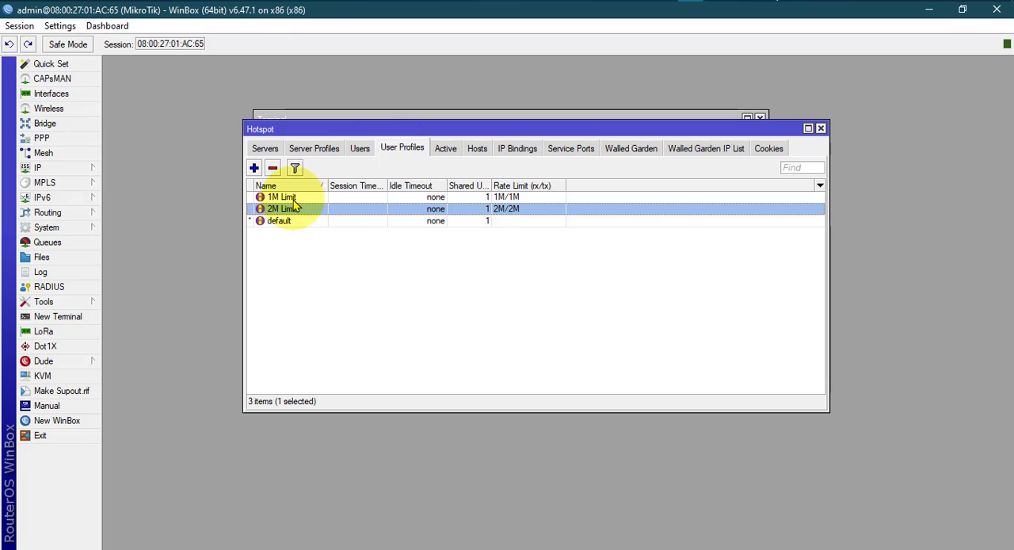
{"action": "left_click", "coordinate": [289, 198]}
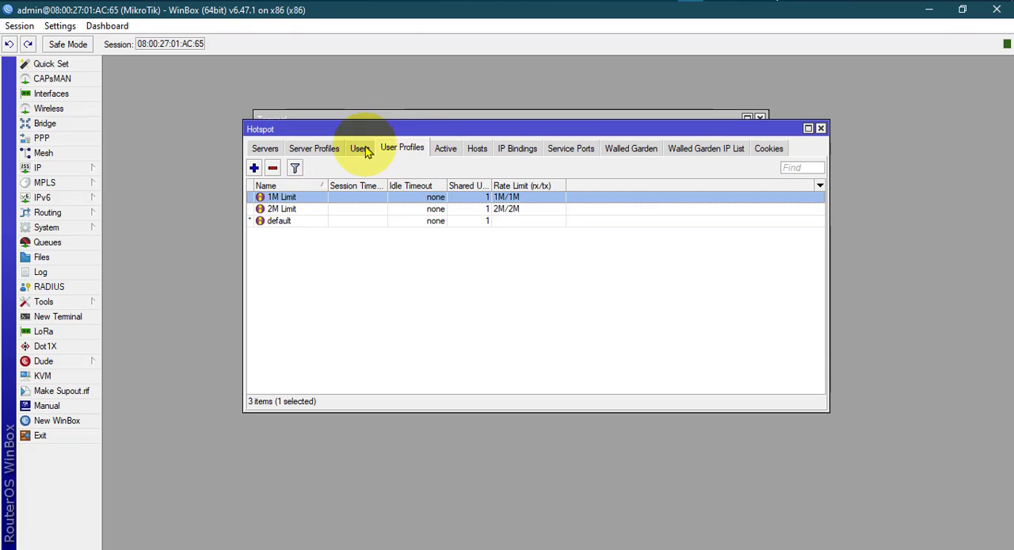
Switch to hotspot.txt and examine the names and profiles in the three /ip hotspot user add commands.
{"action": "key", "text": "alt+Tab"}
{"action": "left_click", "coordinate": [339, 344]}
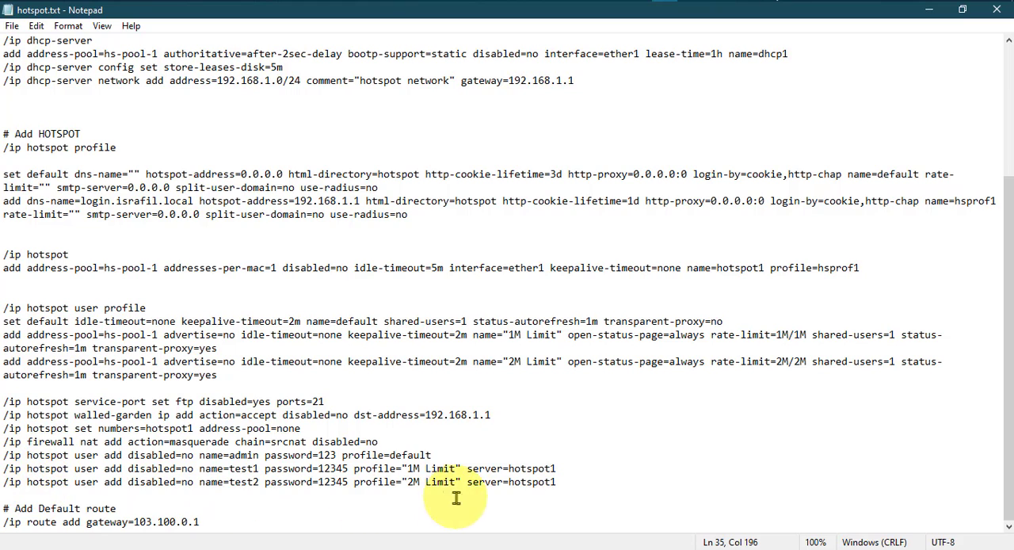
{"action": "left_click_drag", "start_coordinate": [565, 488], "coordinate": [6, 456]}
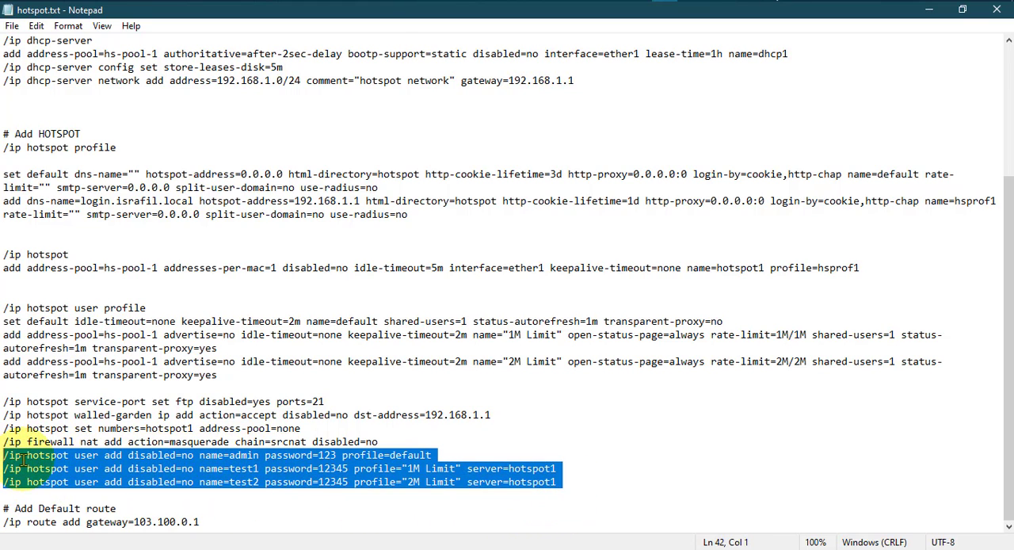
{"action": "left_click", "coordinate": [258, 469]}
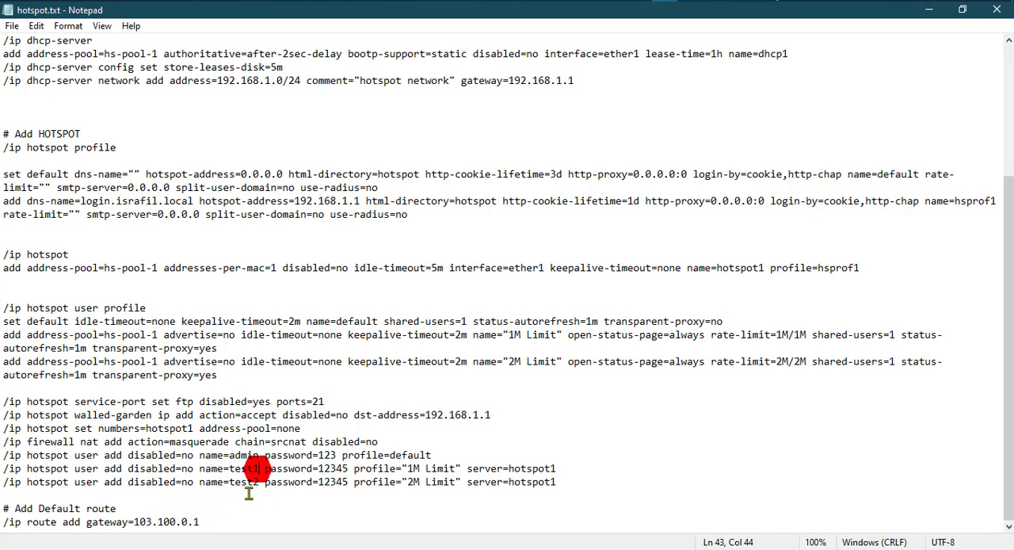
{"action": "left_click", "coordinate": [431, 471]}
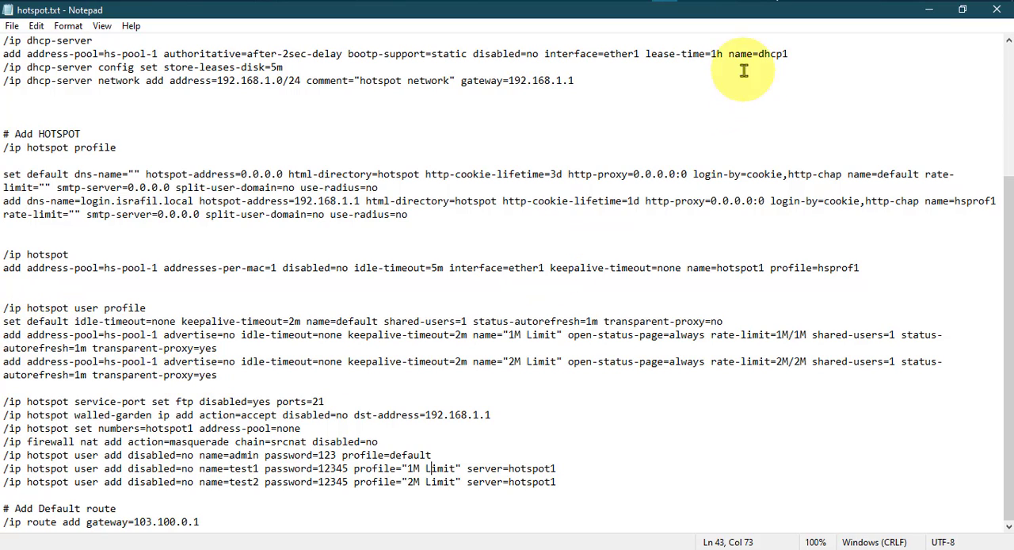
Switch to WinBox and examine the simple queue options and the details of the dynamic hotspot queue on ether1.
{"action": "left_click", "coordinate": [690, 1]}
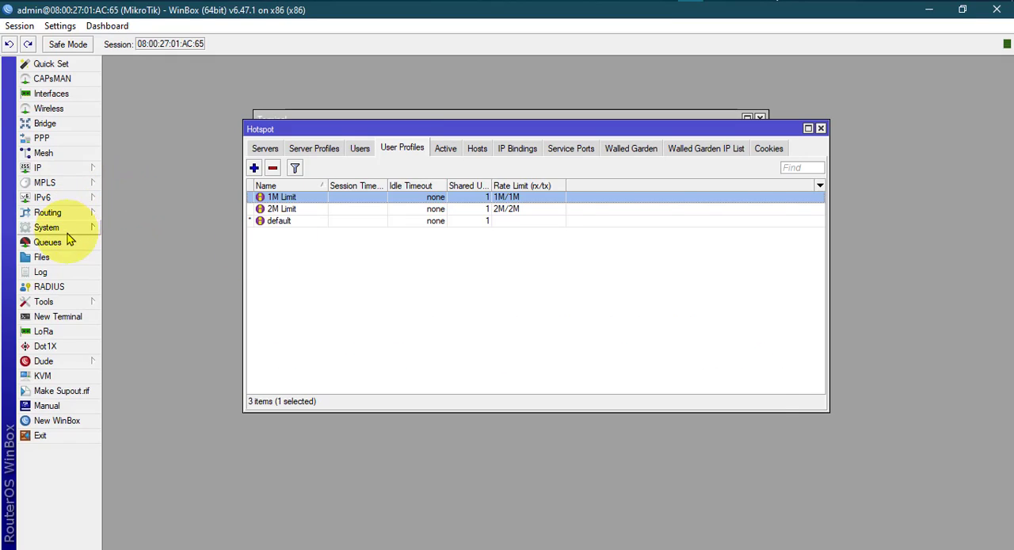
{"action": "left_click", "coordinate": [59, 241]}
{"action": "left_click", "coordinate": [342, 204]}
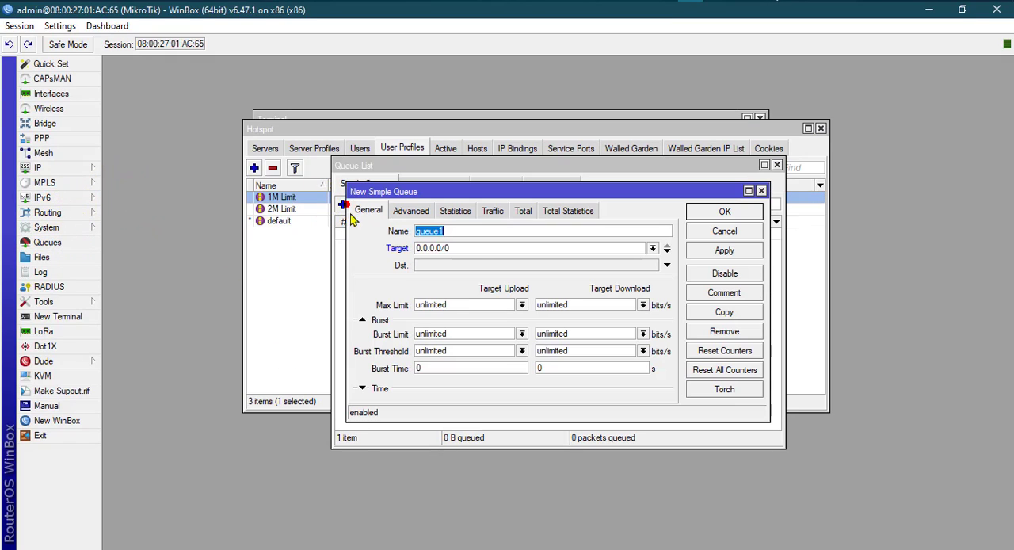
{"action": "left_click", "coordinate": [762, 191]}
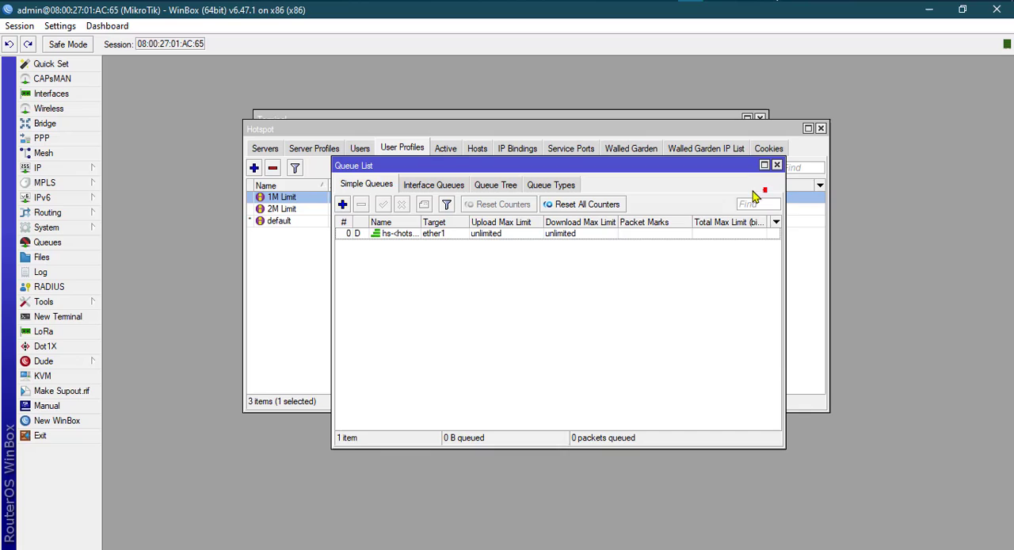
{"action": "double_click", "coordinate": [429, 235]}
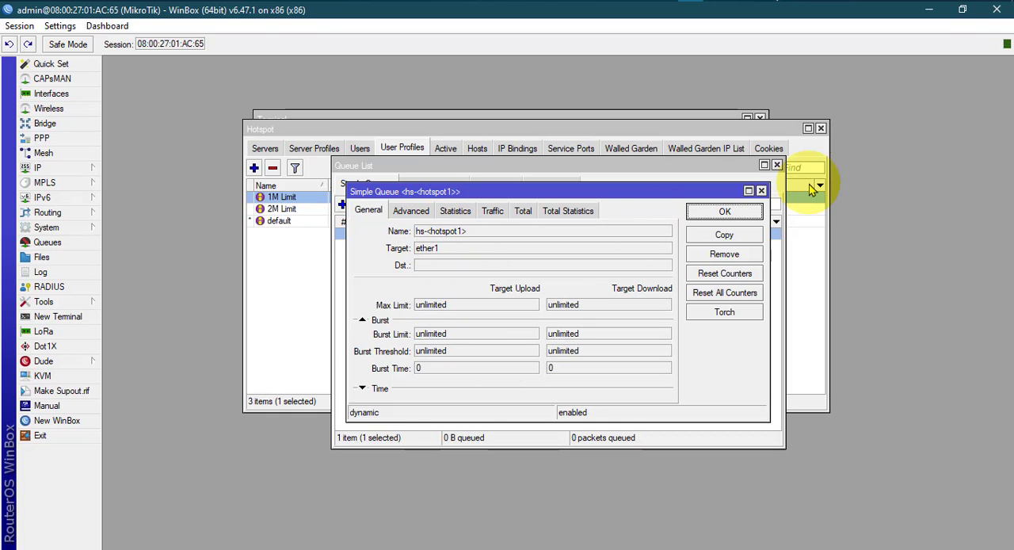
{"action": "left_click", "coordinate": [761, 191]}
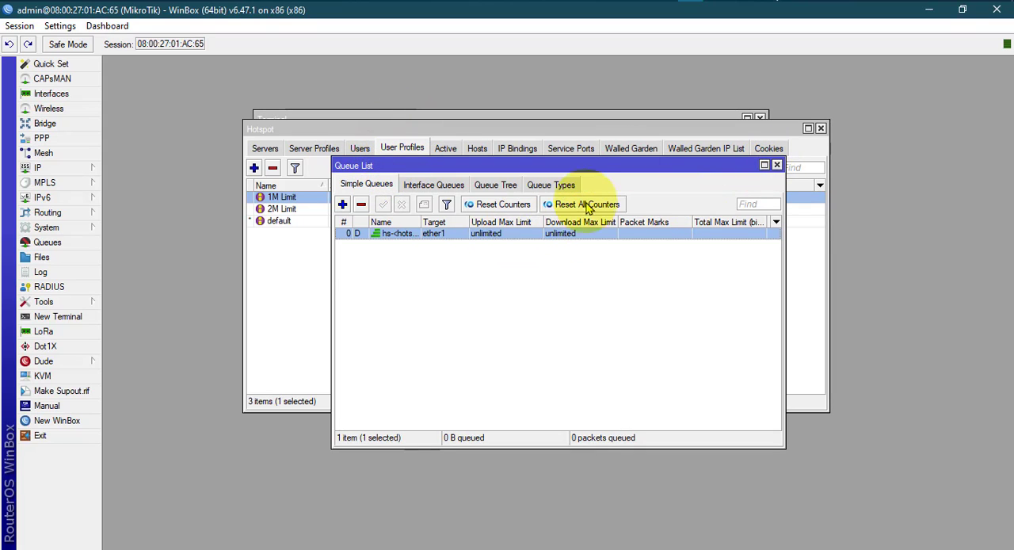
View the queue types and the blank settings for a new queue type, closing the queue list without adding one.
{"action": "left_click", "coordinate": [564, 184]}
{"action": "left_click", "coordinate": [342, 204]}
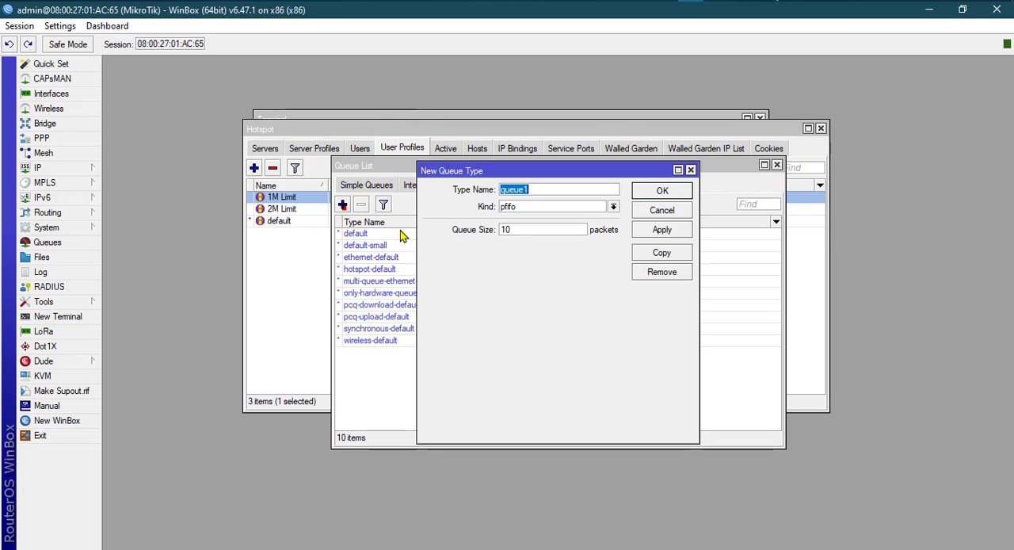
{"action": "left_click", "coordinate": [690, 170]}
{"action": "left_click", "coordinate": [776, 164]}
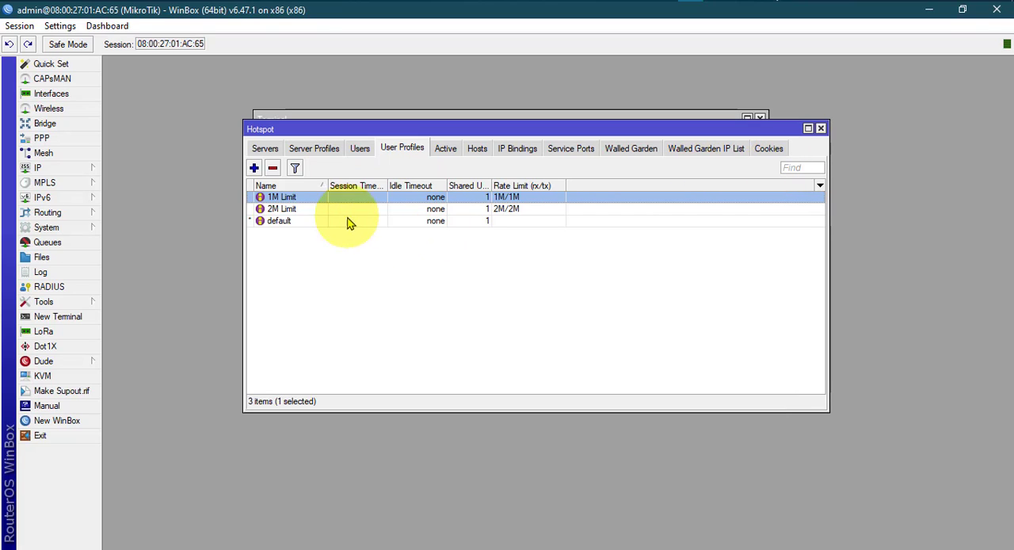
Check the hotspot servers list and compare it with the entry in the simple queues list.
{"action": "left_click", "coordinate": [267, 151]}
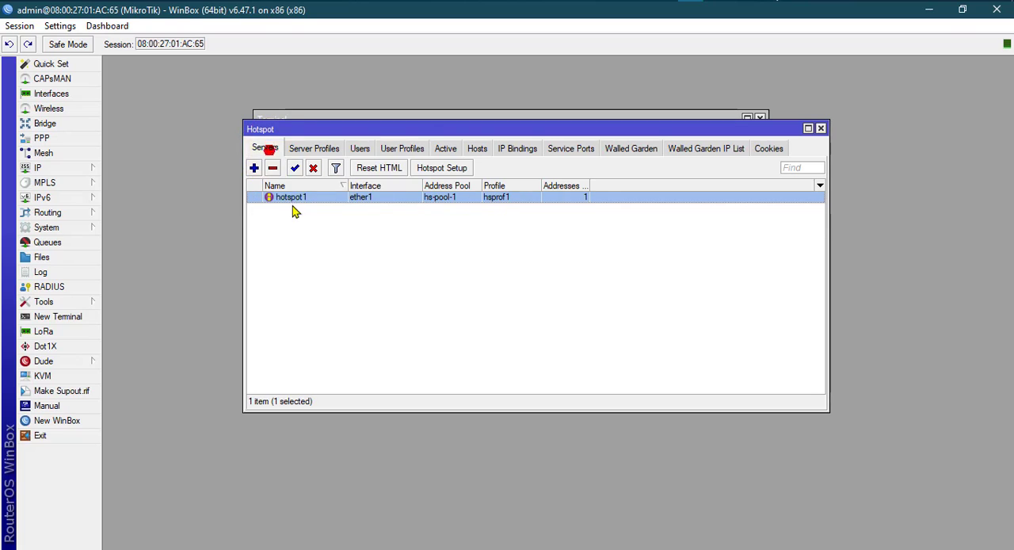
{"action": "left_click", "coordinate": [46, 242]}
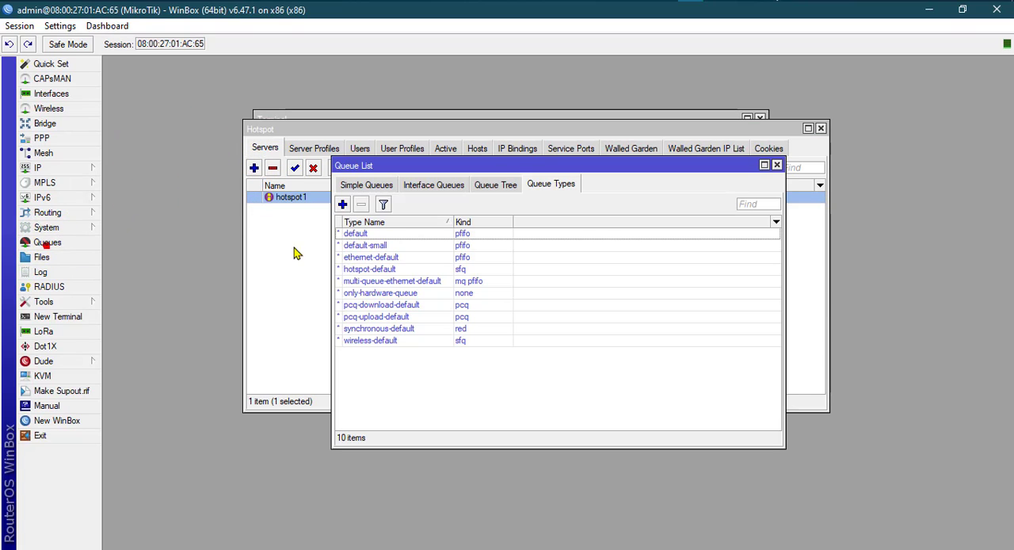
{"action": "left_click", "coordinate": [344, 185]}
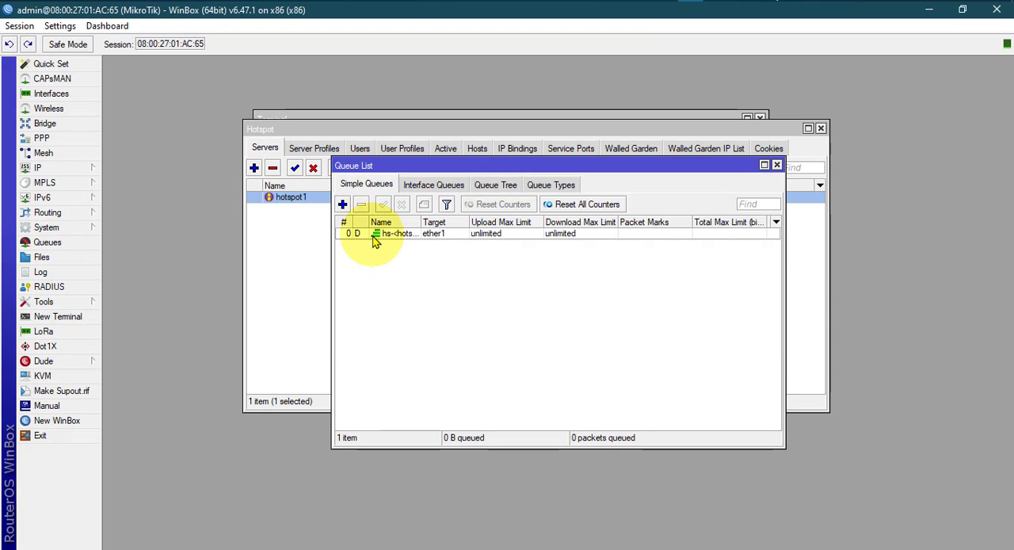
{"action": "left_click", "coordinate": [777, 165]}
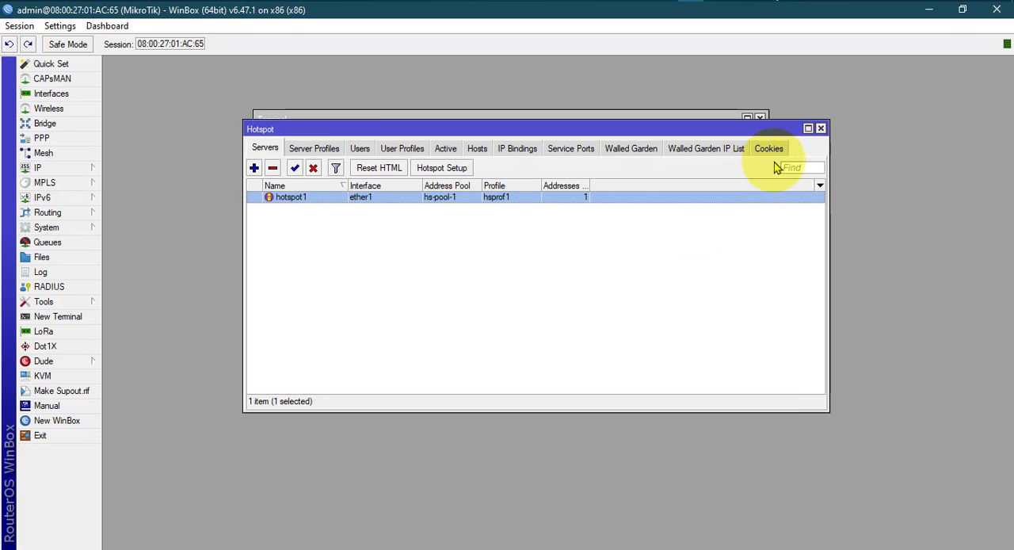
Open the 1M Limit hotspot user profile and examine its address pool, shared users and rate limit.
{"action": "left_click", "coordinate": [389, 153]}
{"action": "double_click", "coordinate": [291, 197]}
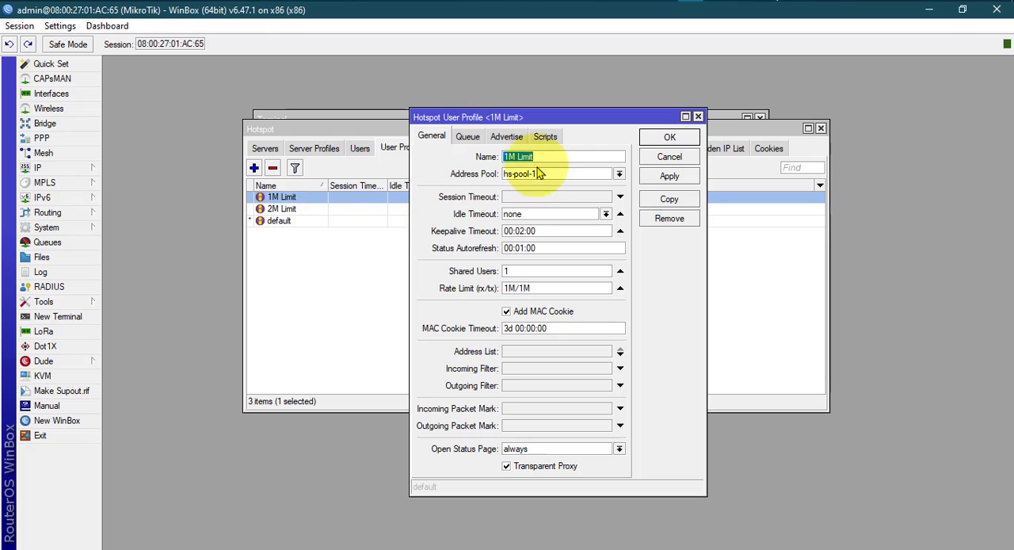
{"action": "left_click", "coordinate": [618, 174]}
{"action": "left_click", "coordinate": [581, 185]}
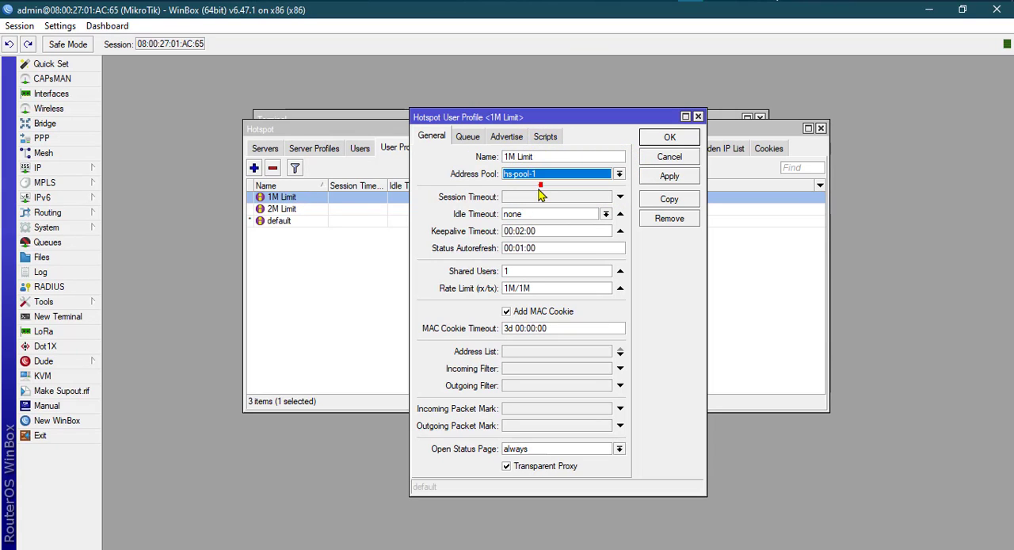
{"action": "left_click", "coordinate": [519, 270]}
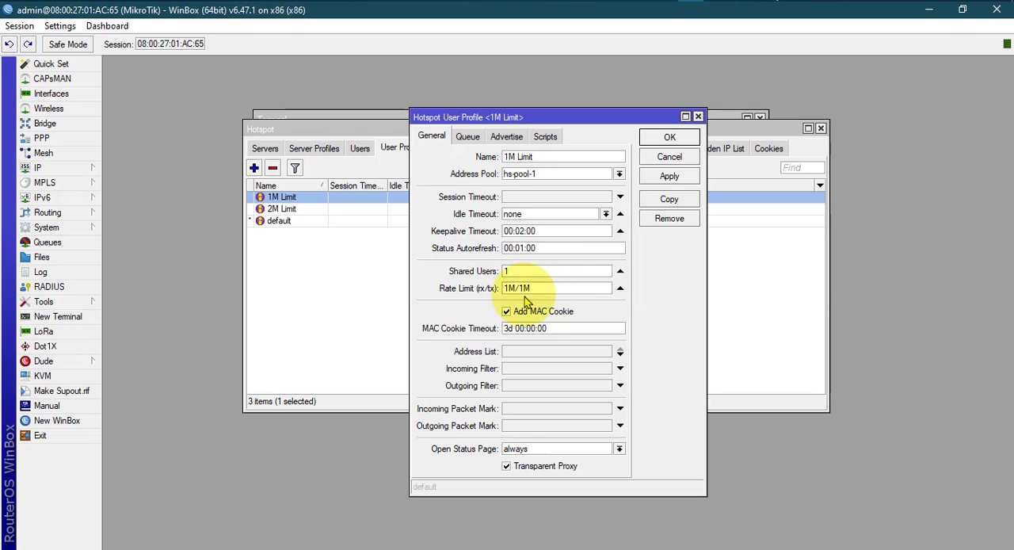
{"action": "double_click", "coordinate": [538, 291]}
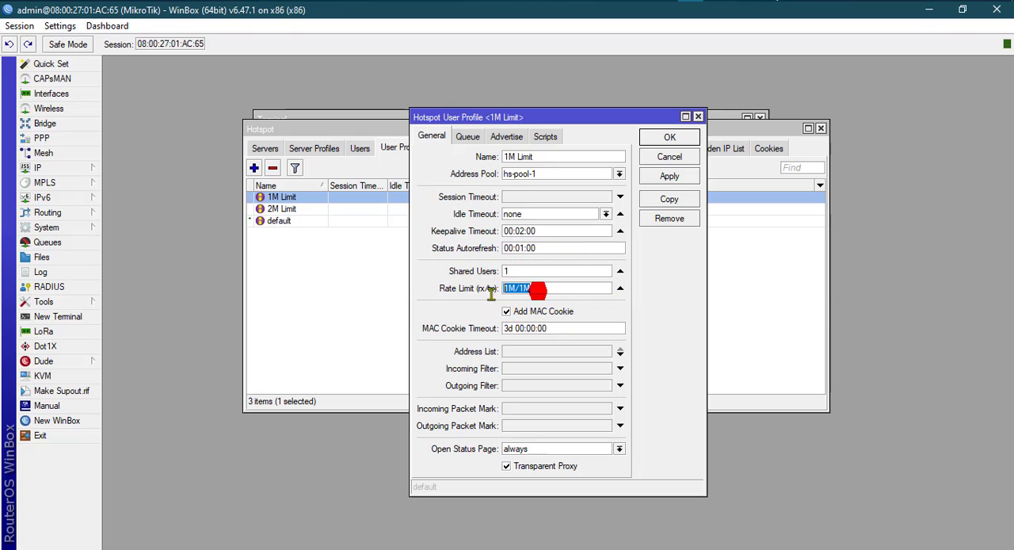
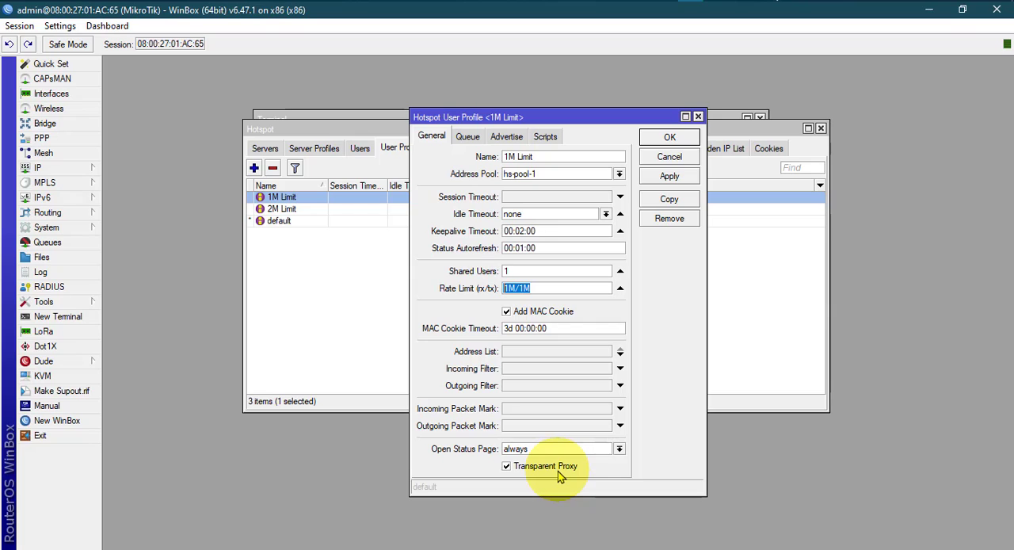
Examine the 1M Limit user profile's queue, advertising and script settings, and view the general settings of the 2M Limit profile.
{"action": "left_click", "coordinate": [469, 138]}
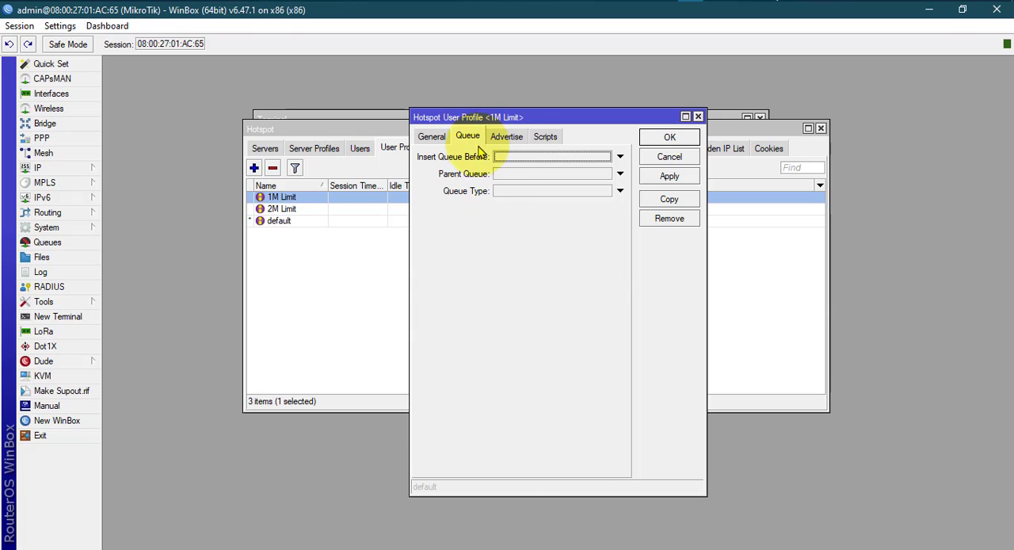
{"action": "left_click", "coordinate": [515, 138]}
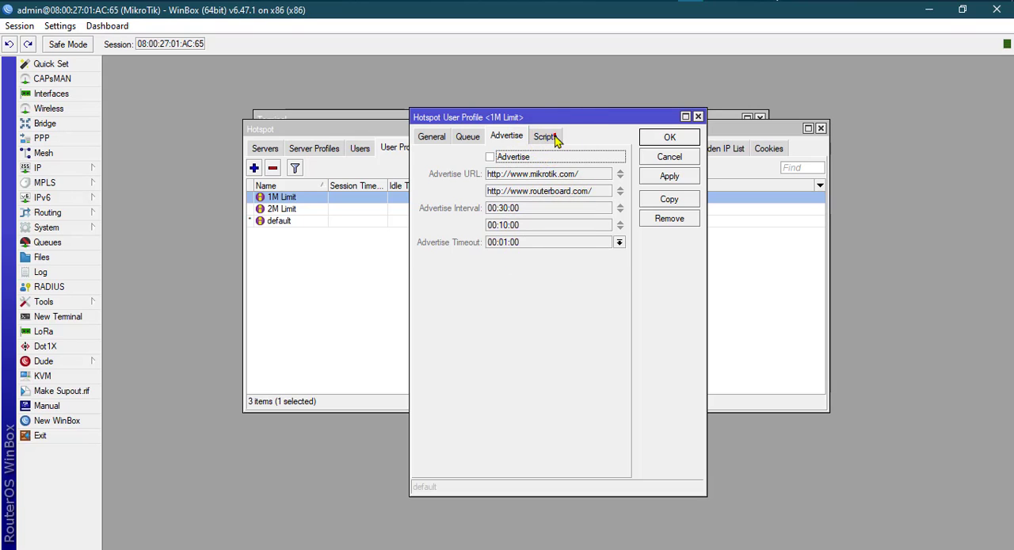
{"action": "left_click", "coordinate": [547, 136]}
{"action": "left_click", "coordinate": [432, 135]}
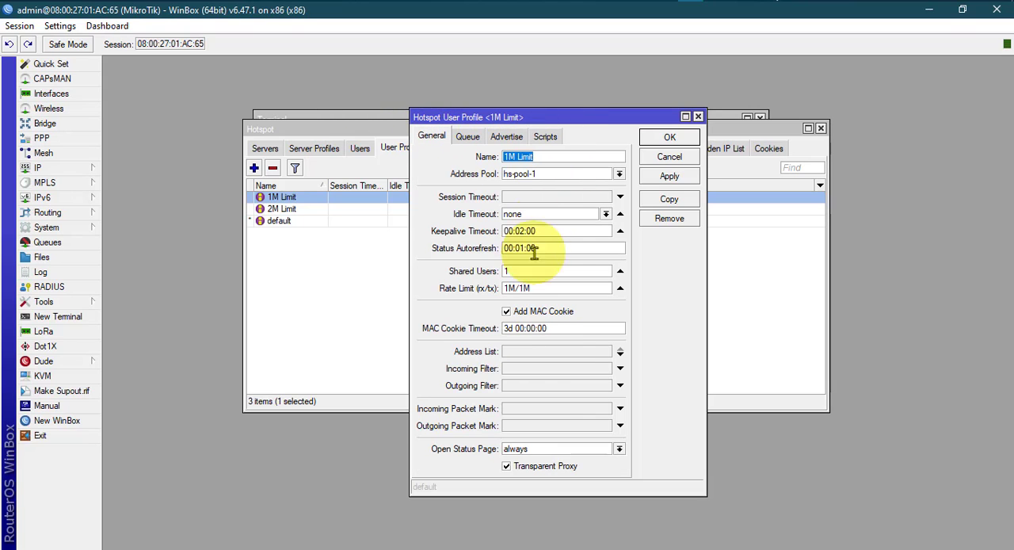
{"action": "left_click", "coordinate": [696, 117]}
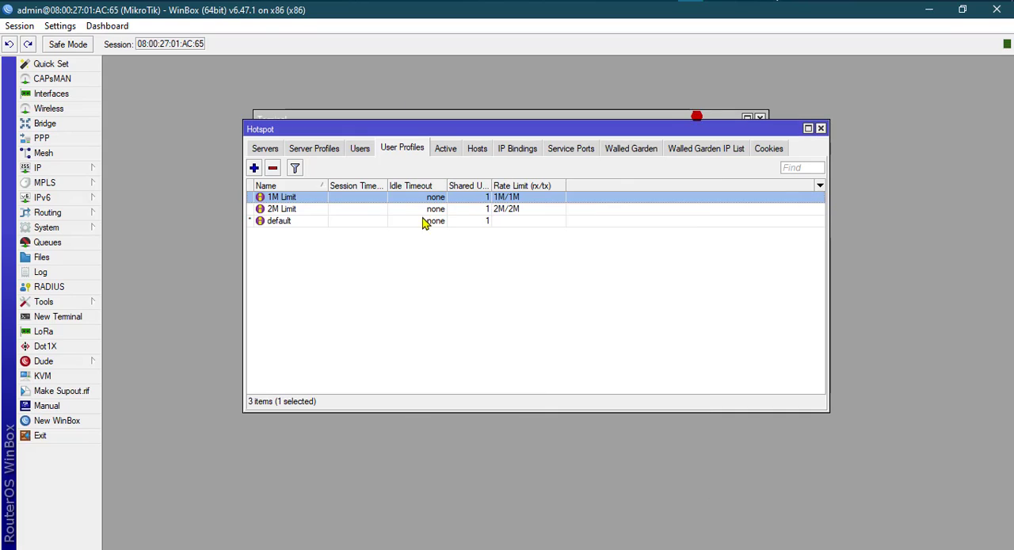
{"action": "double_click", "coordinate": [301, 211]}
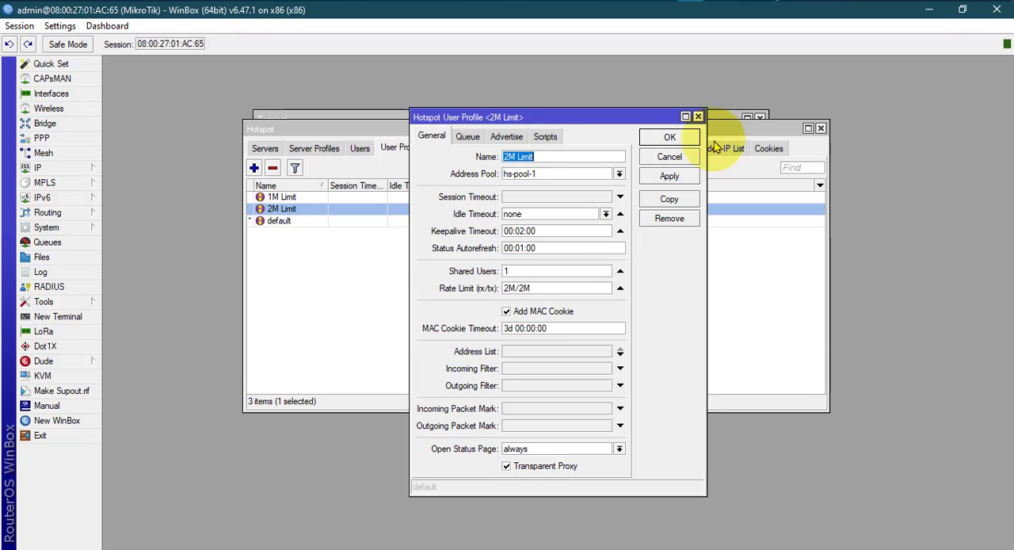
{"action": "left_click", "coordinate": [697, 117]}
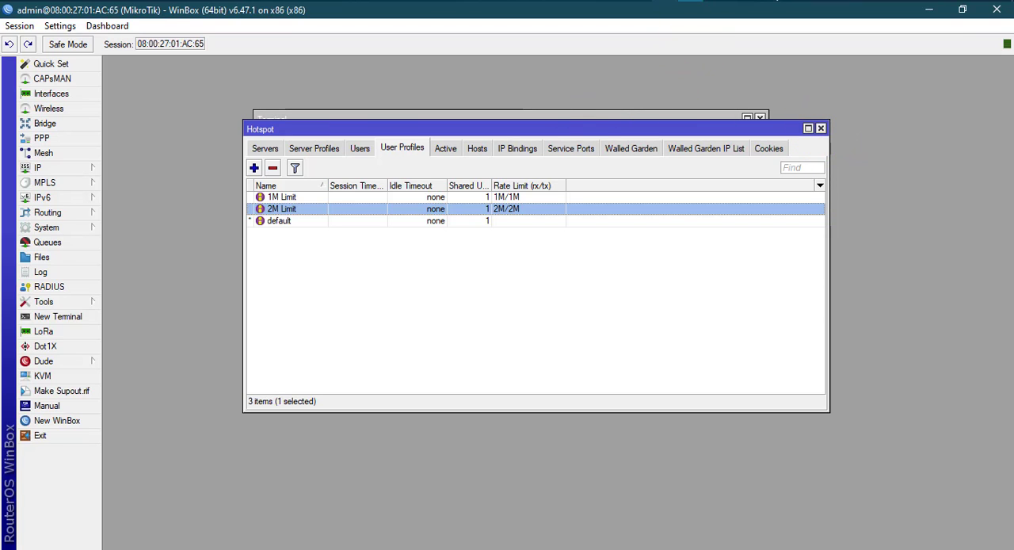
Switch to hotspot.txt in Notepad and review the hotspot user profile commands for the default, 1M Limit and 2M Limit profiles.
{"action": "left_click", "coordinate": [665, 1]}
{"action": "left_click", "coordinate": [77, 308]}
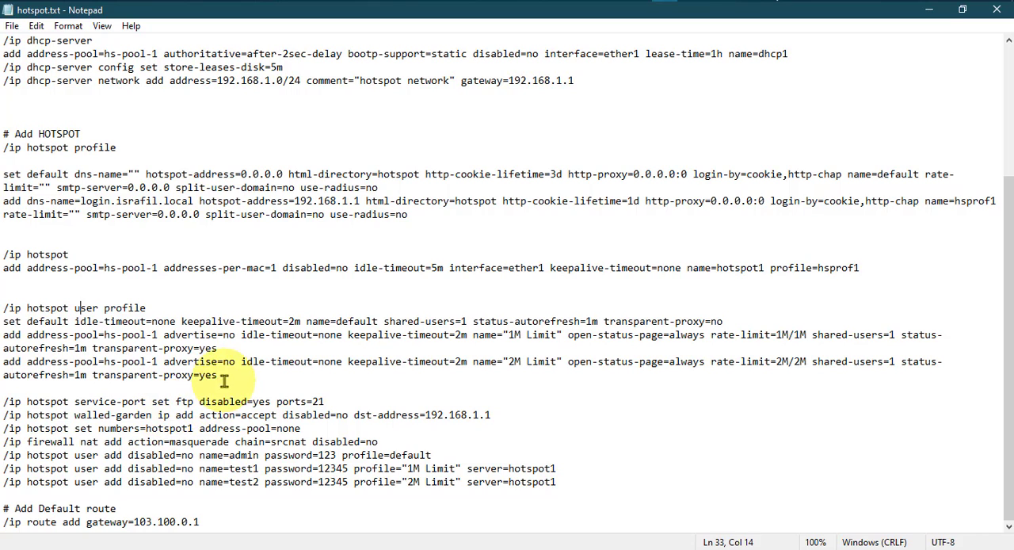
{"action": "left_click_drag", "start_coordinate": [224, 379], "coordinate": [3, 298]}
{"action": "left_click", "coordinate": [229, 412]}
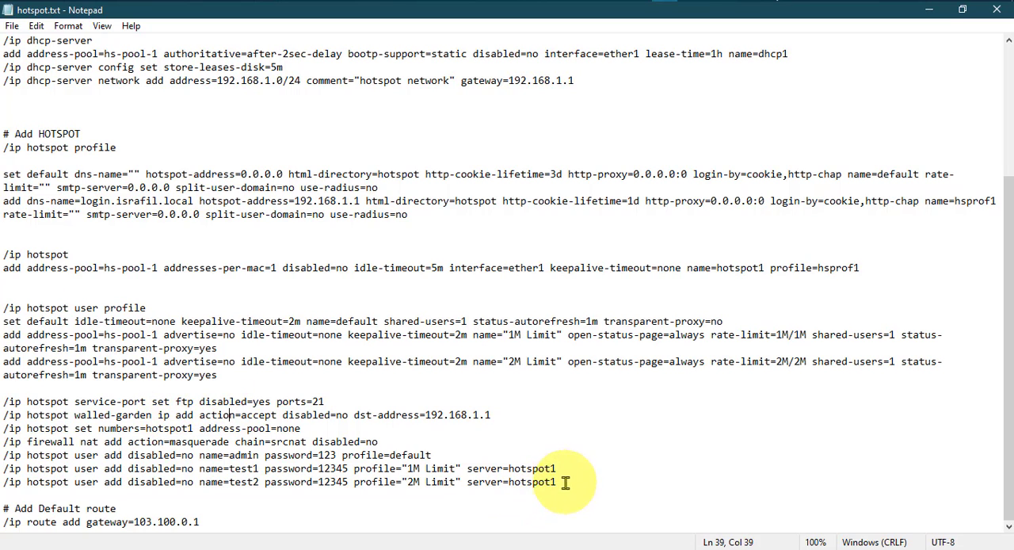
Select the block of commands from the hotspot service-port line through the line adding hotspot user test2.
{"action": "left_click_drag", "start_coordinate": [557, 482], "coordinate": [3, 401]}
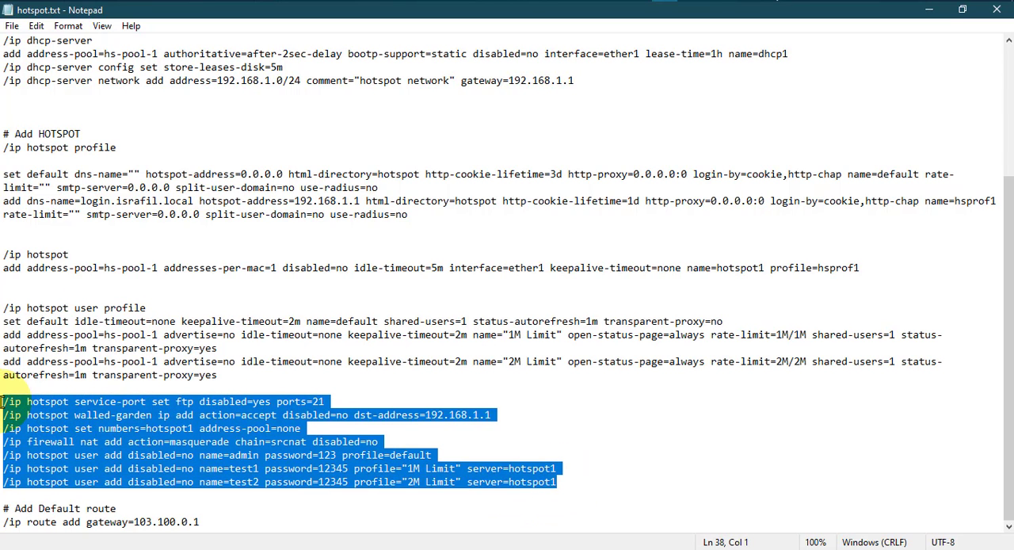
{"action": "left_click", "coordinate": [125, 426]}
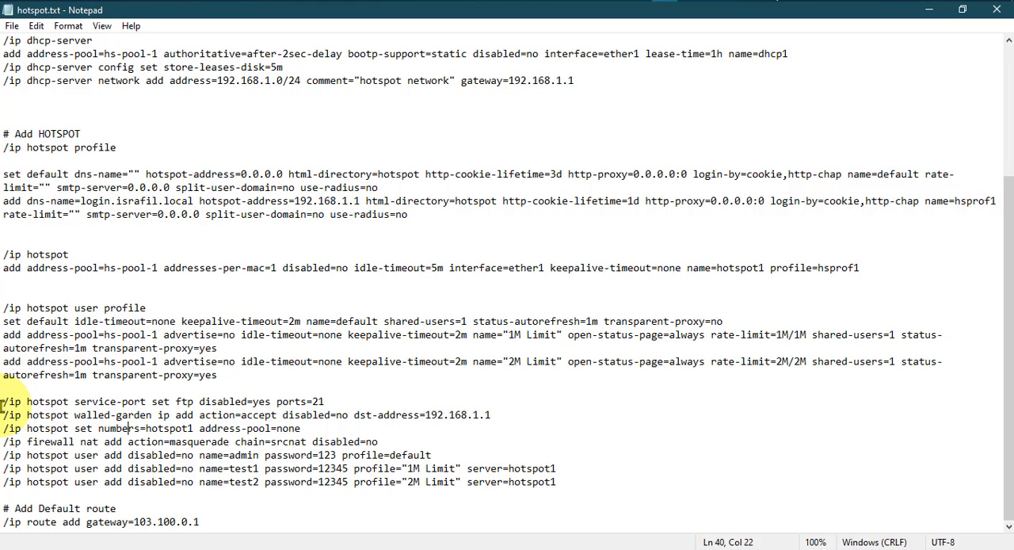
{"action": "left_click_drag", "start_coordinate": [3, 404], "coordinate": [568, 488]}
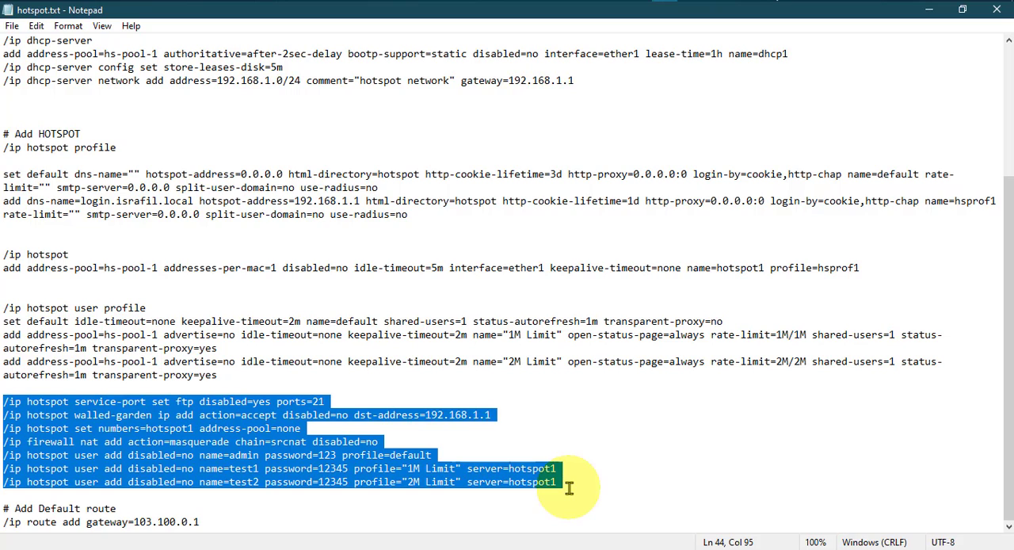